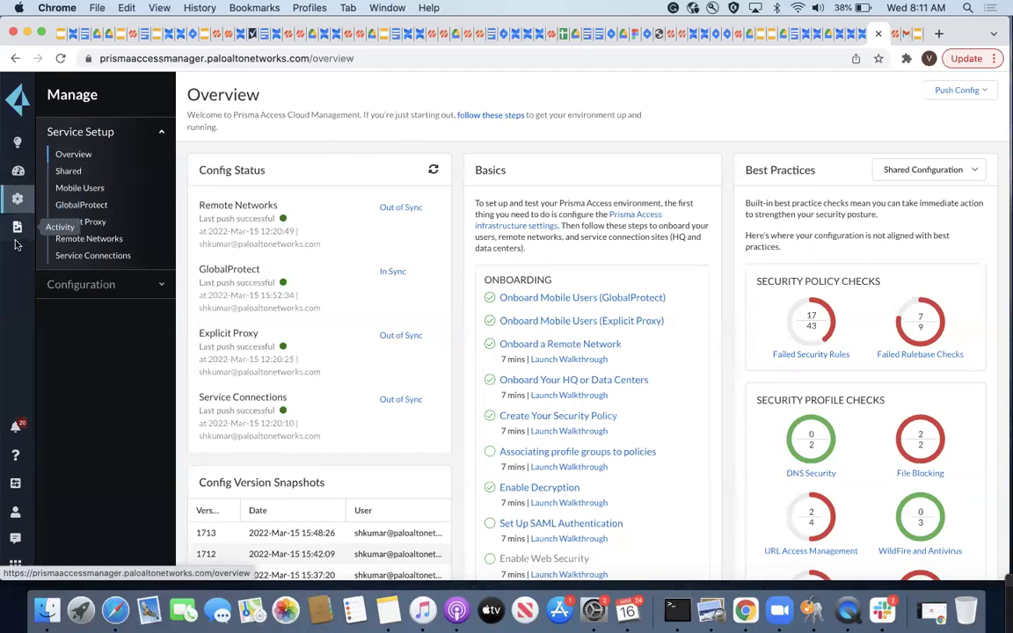
Open the Insights summary, set its time range to Last 30 Days, and review the alert and connectivity status
left_click(18, 140)
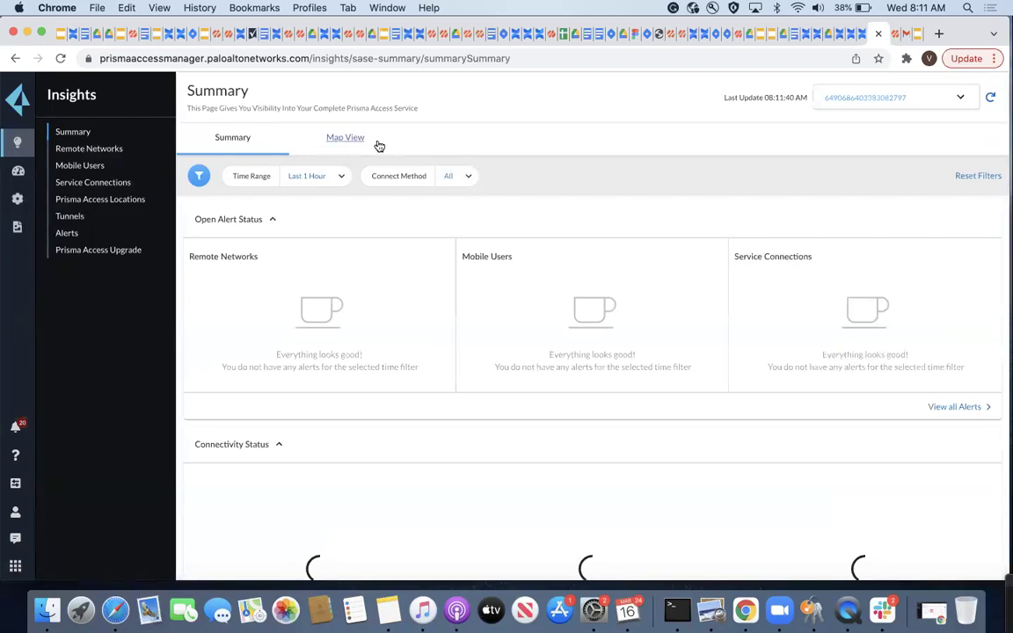
left_click(340, 176)
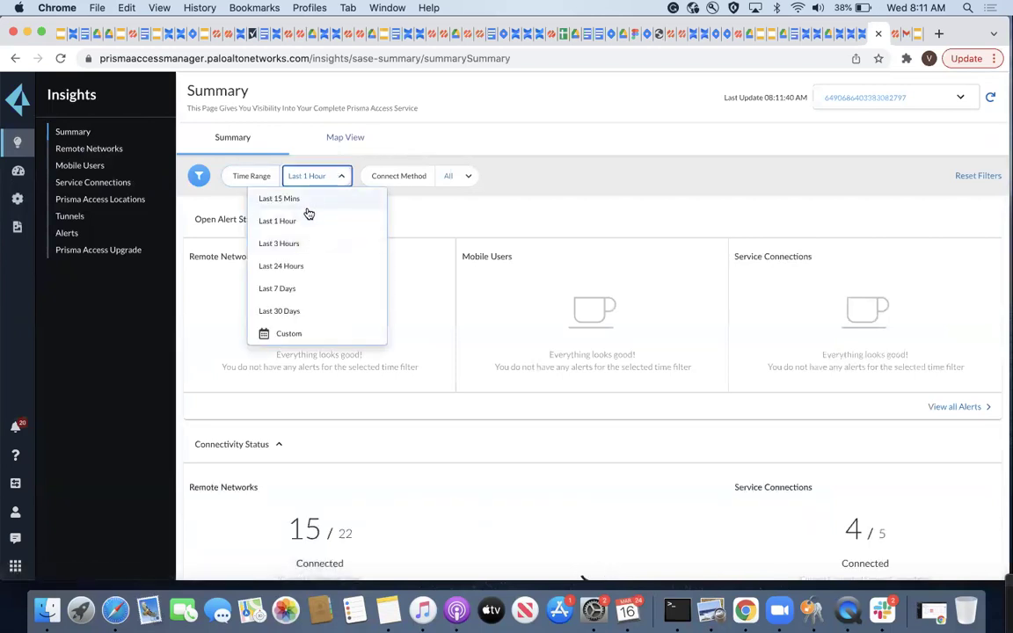
left_click(292, 311)
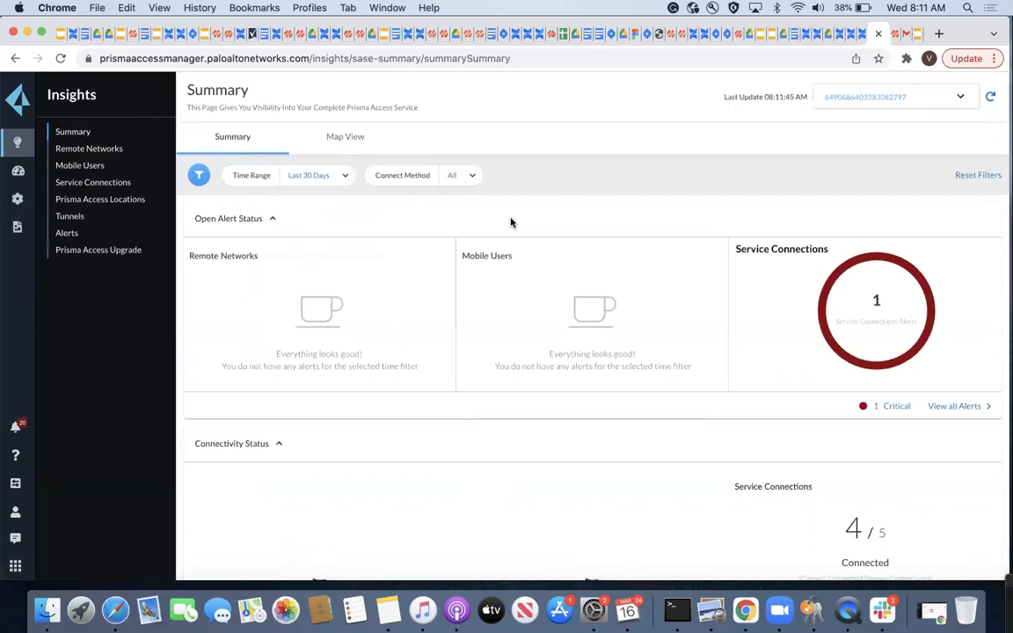
scroll(511, 222, "down", 3)
scroll(511, 223, "down", 4)
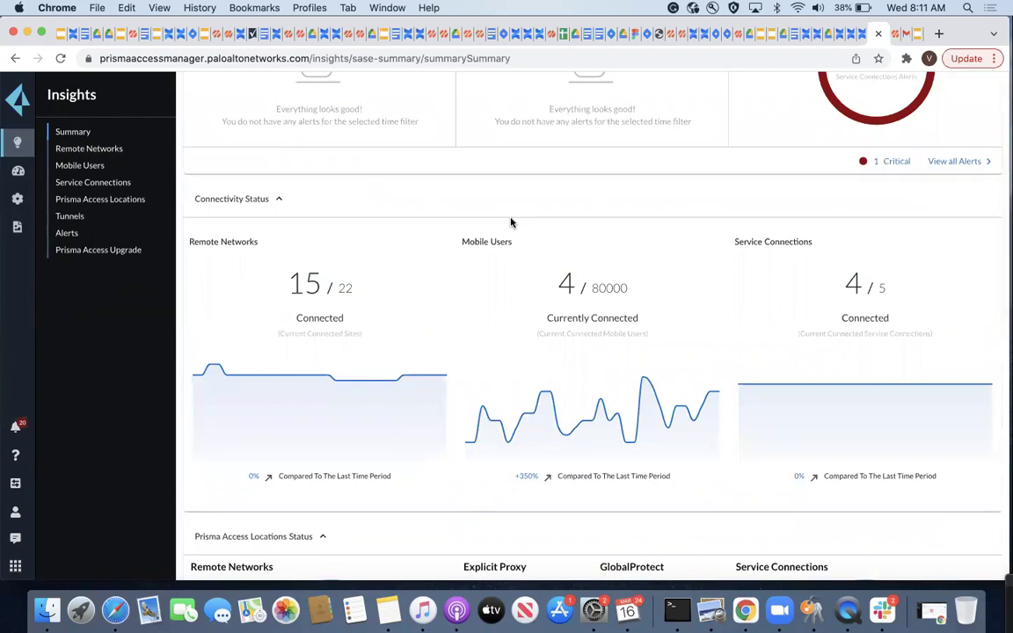
Browse the Insights pages for Remote Networks, Mobile Users, Service Connections and Prisma Access Locations, and view the available time ranges
left_click(79, 151)
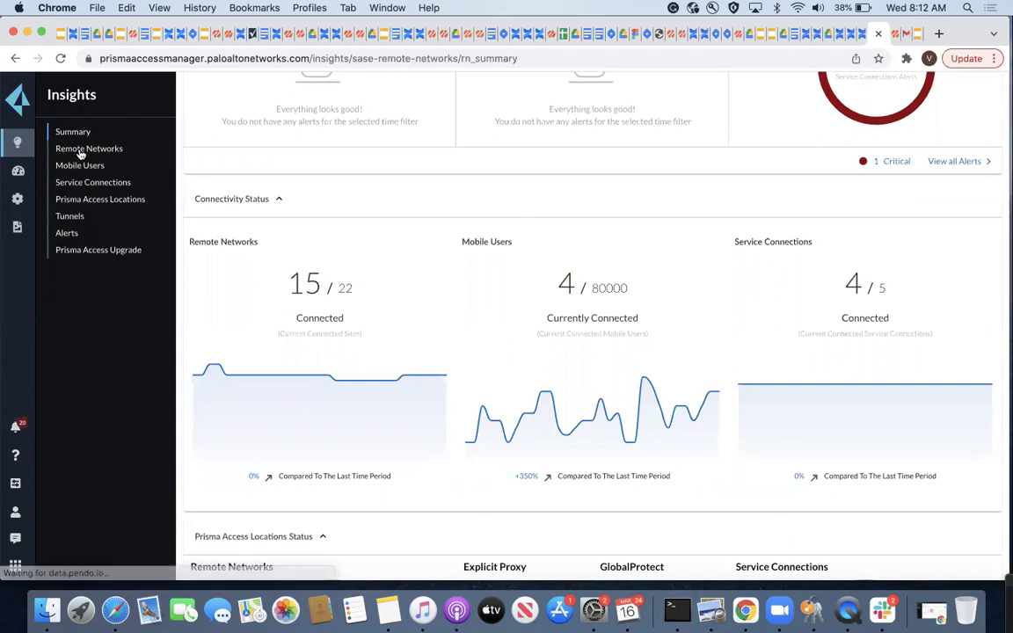
left_click(85, 167)
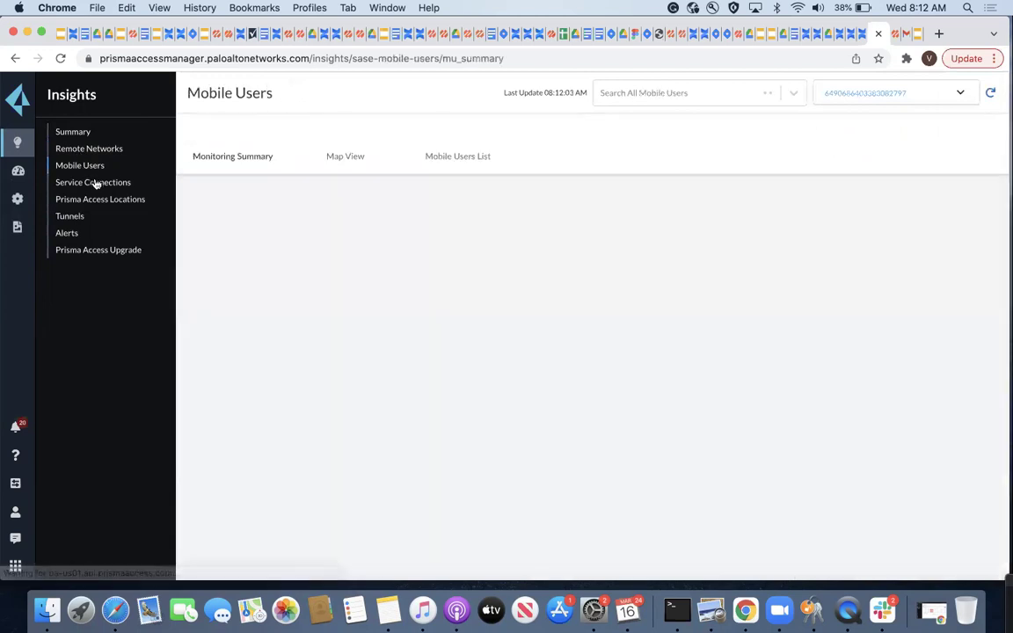
left_click(95, 183)
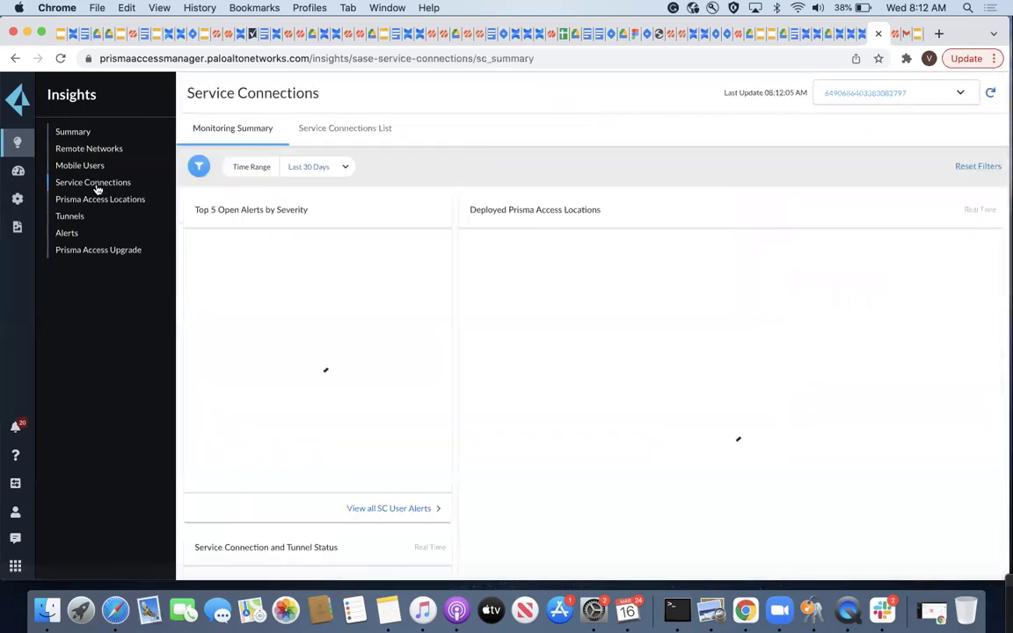
left_click(99, 201)
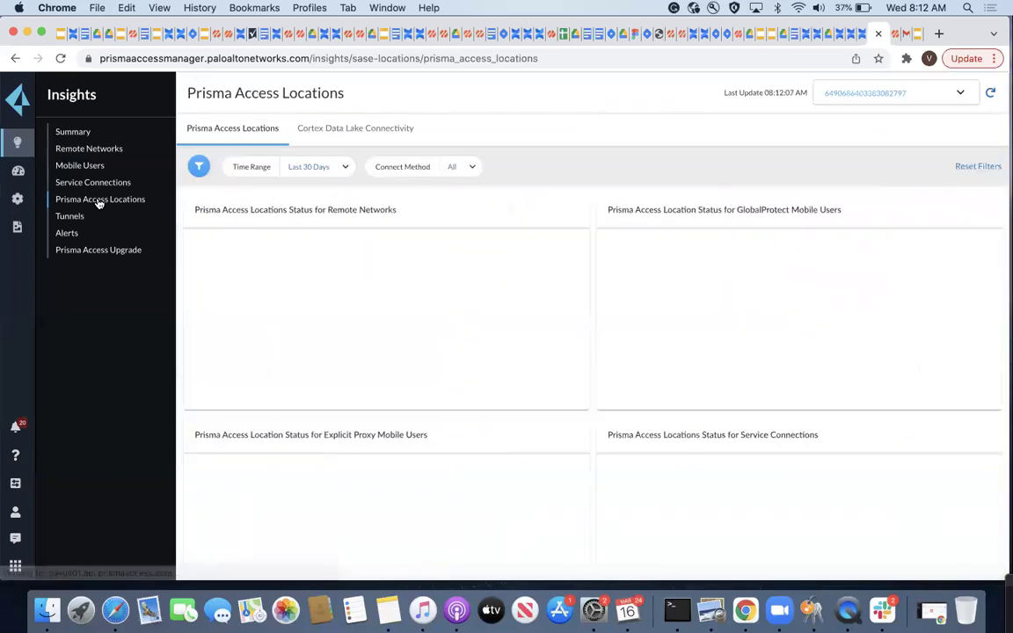
left_click(341, 169)
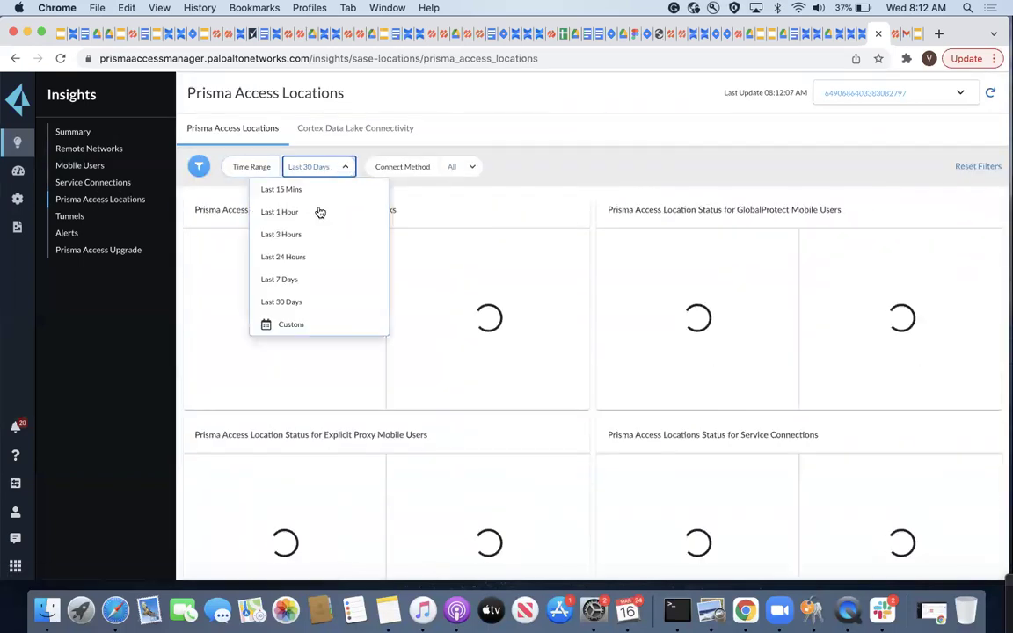
left_click(522, 149)
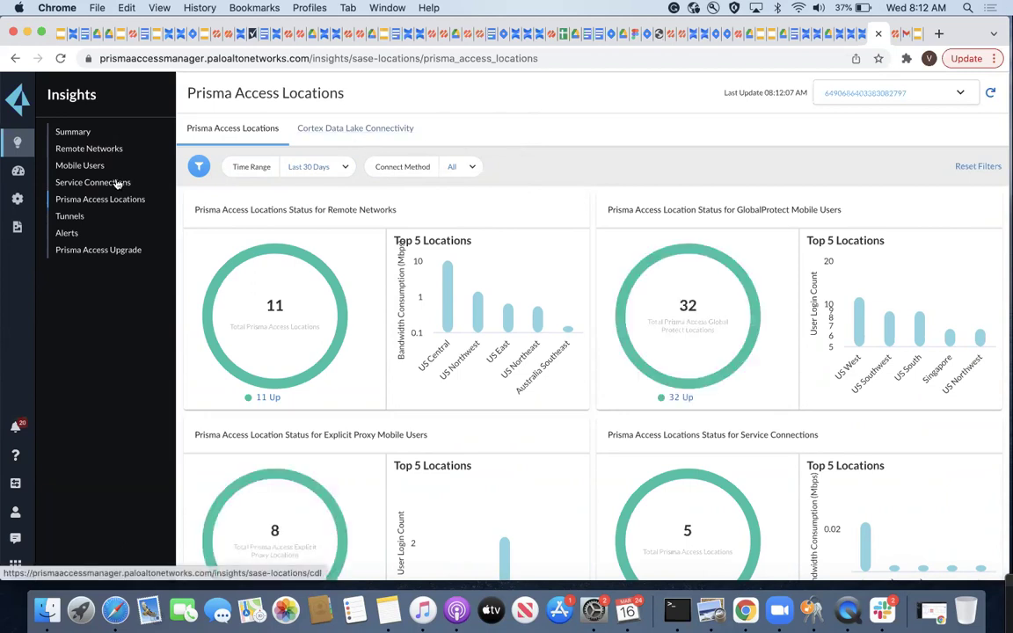
View the Autonomous DEM summary, Manage overview, Activity dashboards and Log Viewer, and return to Autonomous DEM
left_click(18, 173)
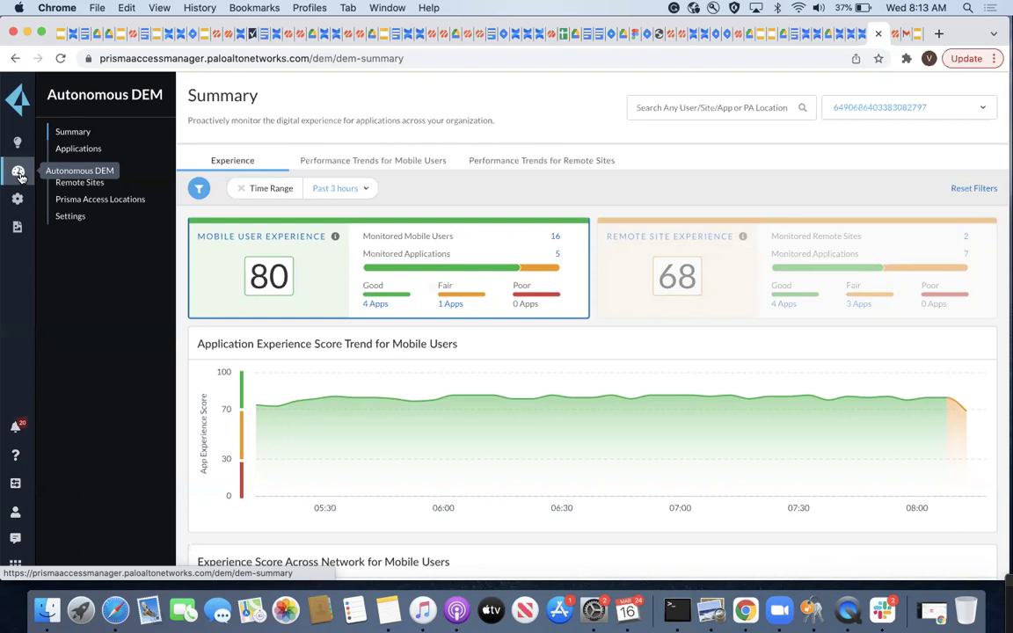
left_click(20, 200)
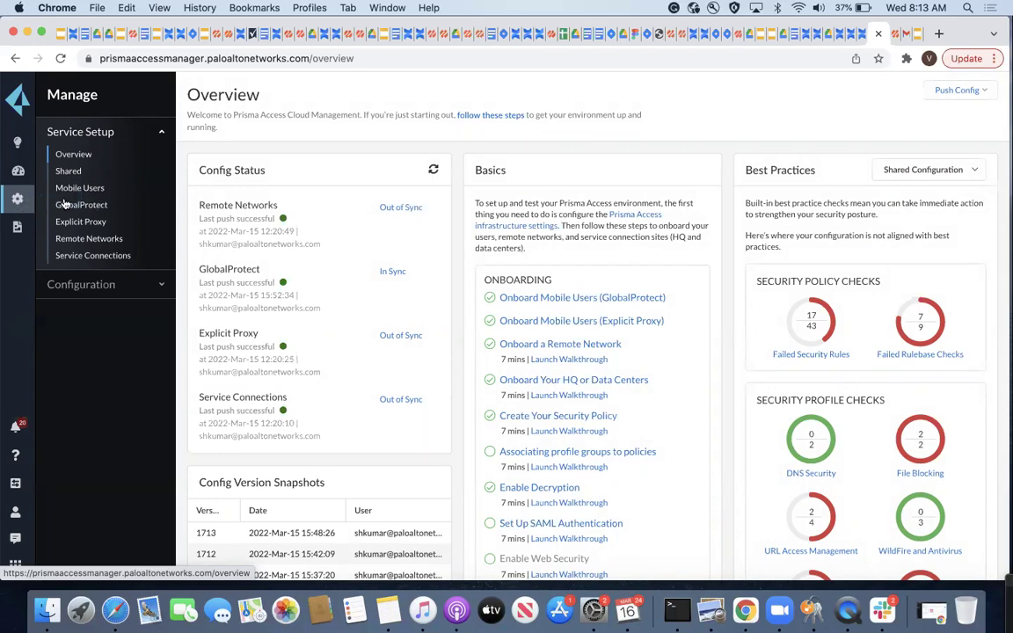
left_click(22, 233)
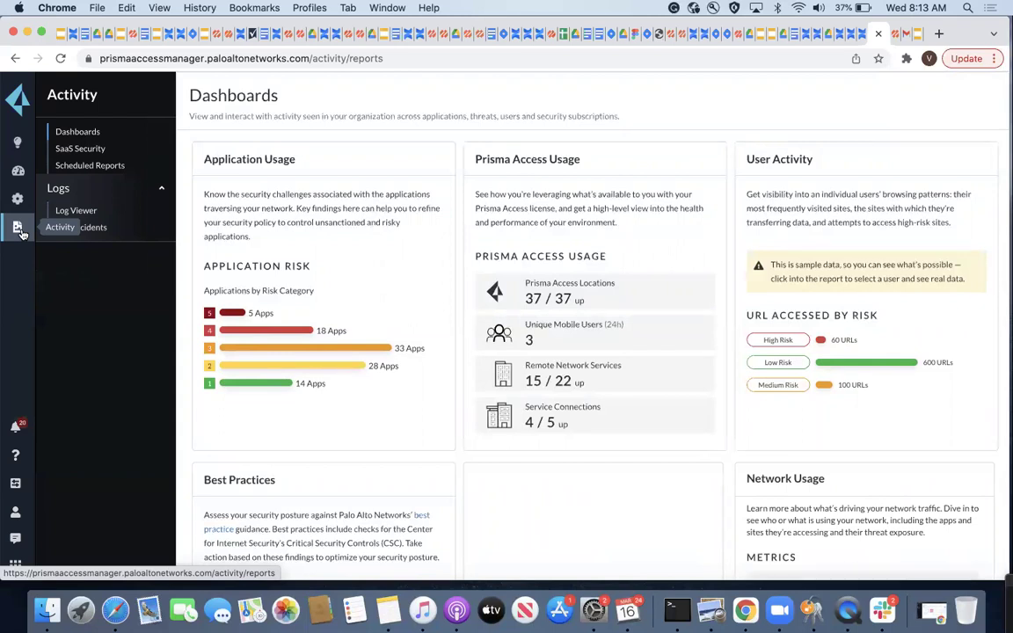
left_click(83, 214)
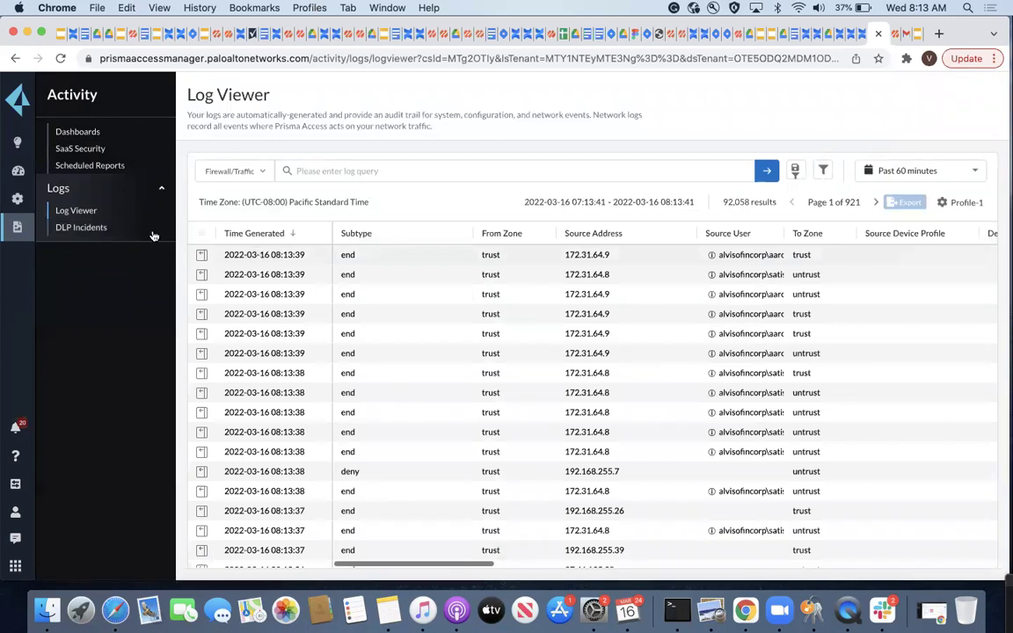
left_click(17, 172)
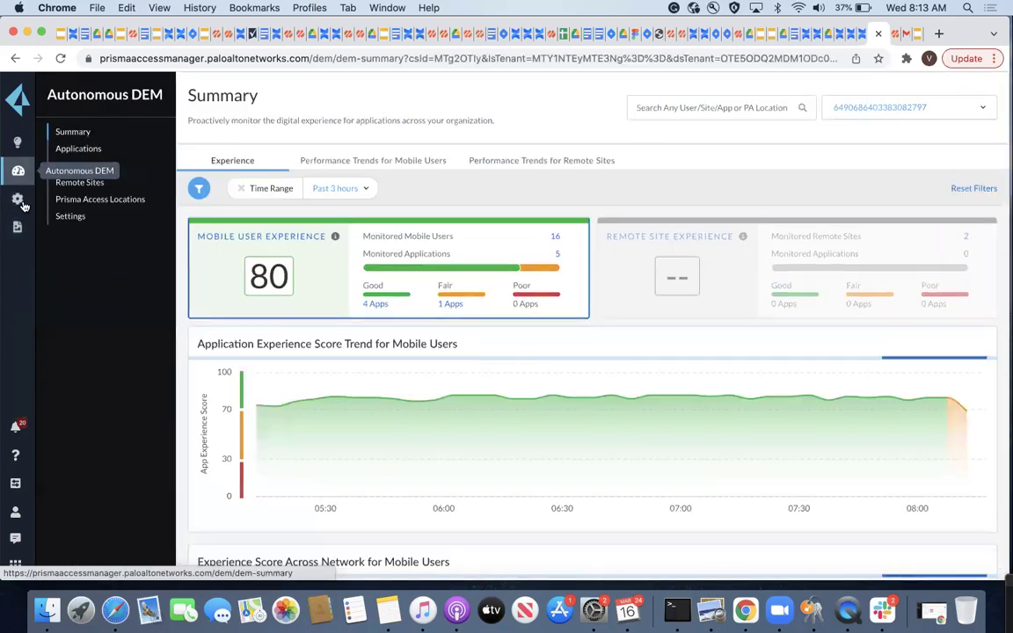
View the GlobalProtect and Explicit Proxy setup pages in the Manage area's service setup
left_click(23, 204)
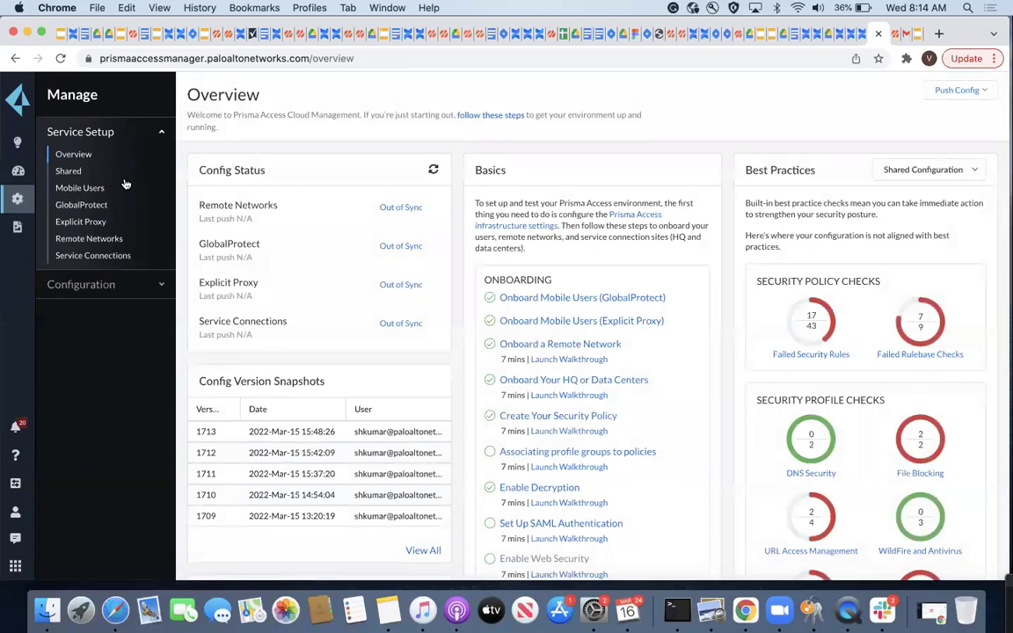
left_click(89, 207)
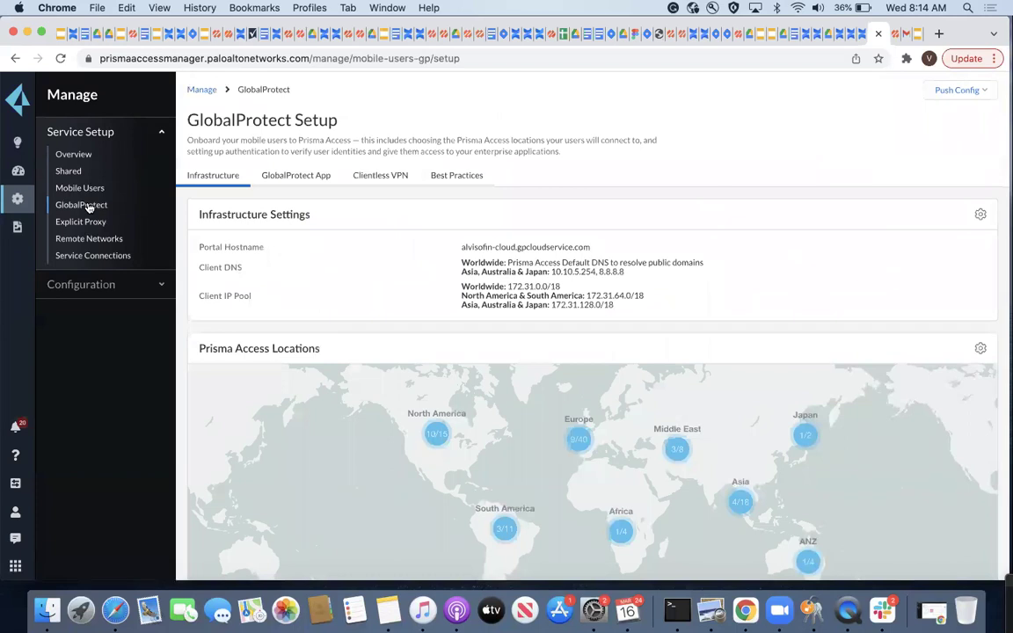
left_click(88, 221)
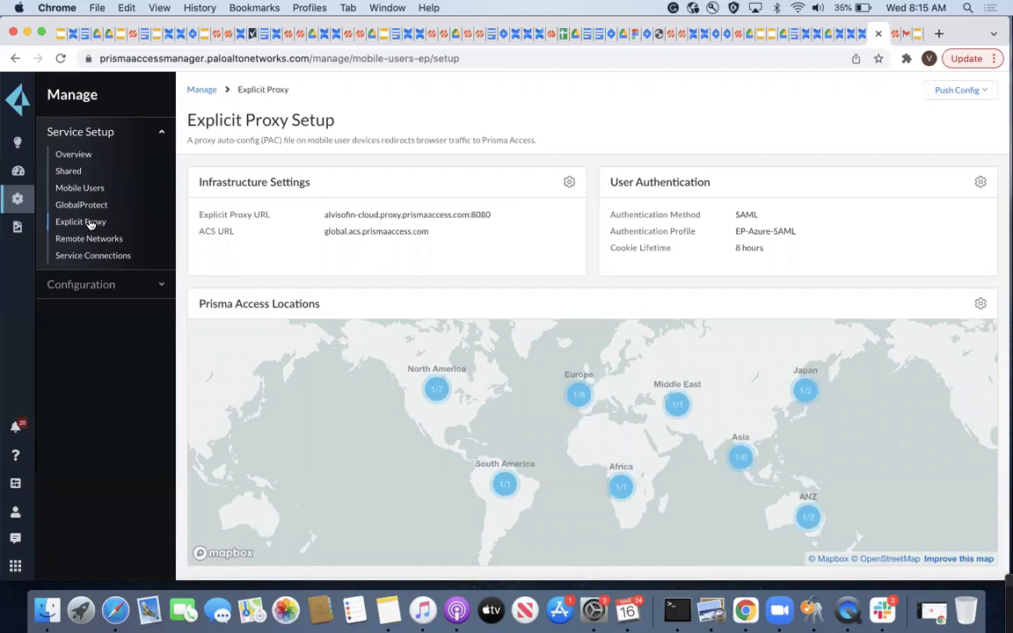
Return to the service setup overview and examine the config status of each service and the config version snapshots
left_click(73, 155)
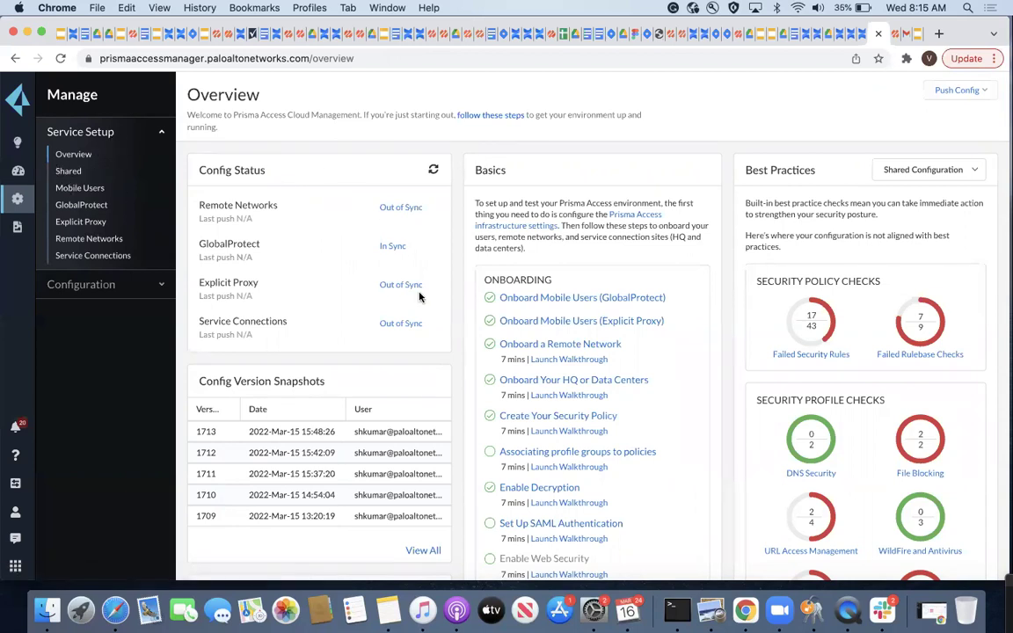
scroll(419, 297, "down", 1)
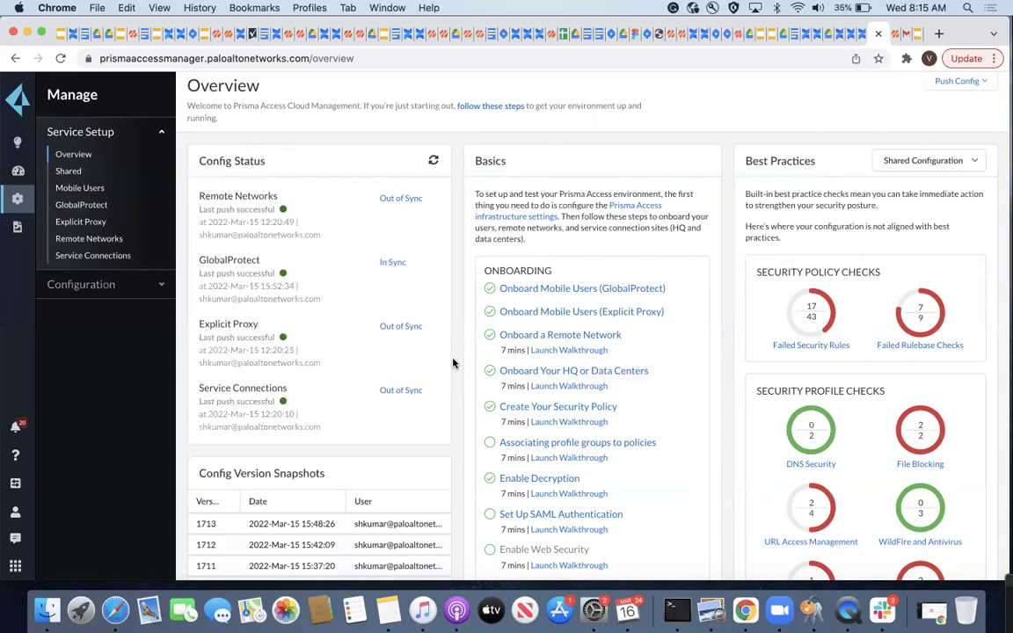
scroll(453, 363, "down", 2)
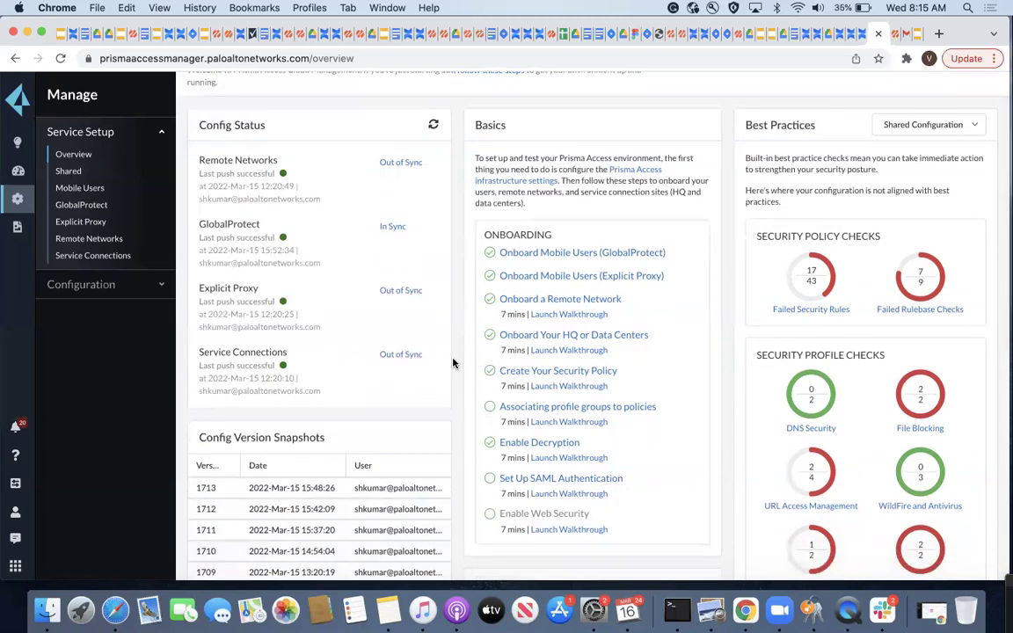
scroll(453, 363, "up", 1)
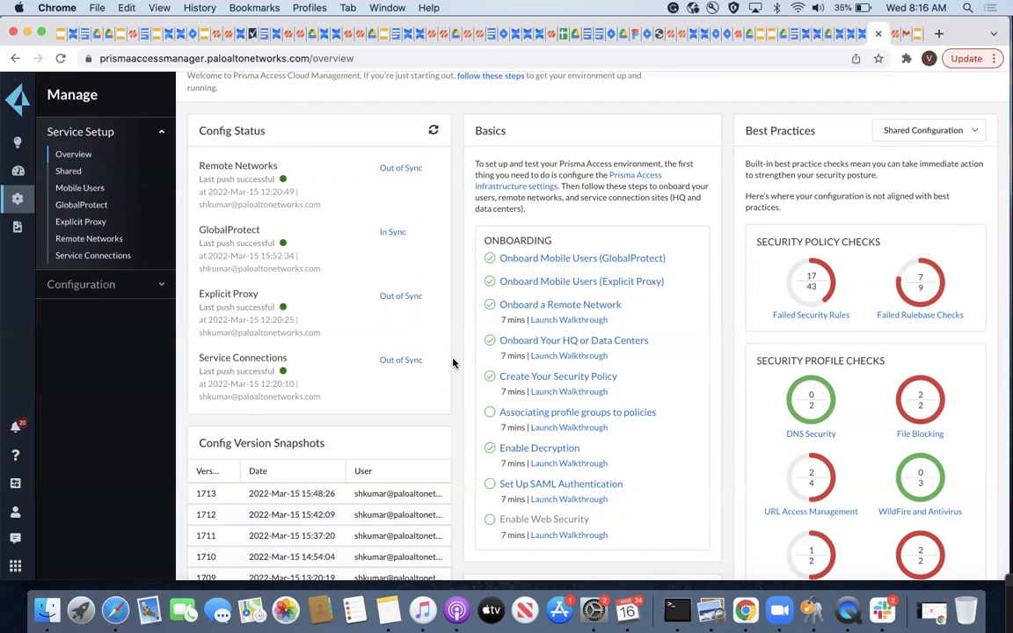
scroll(430, 269, "down", 3)
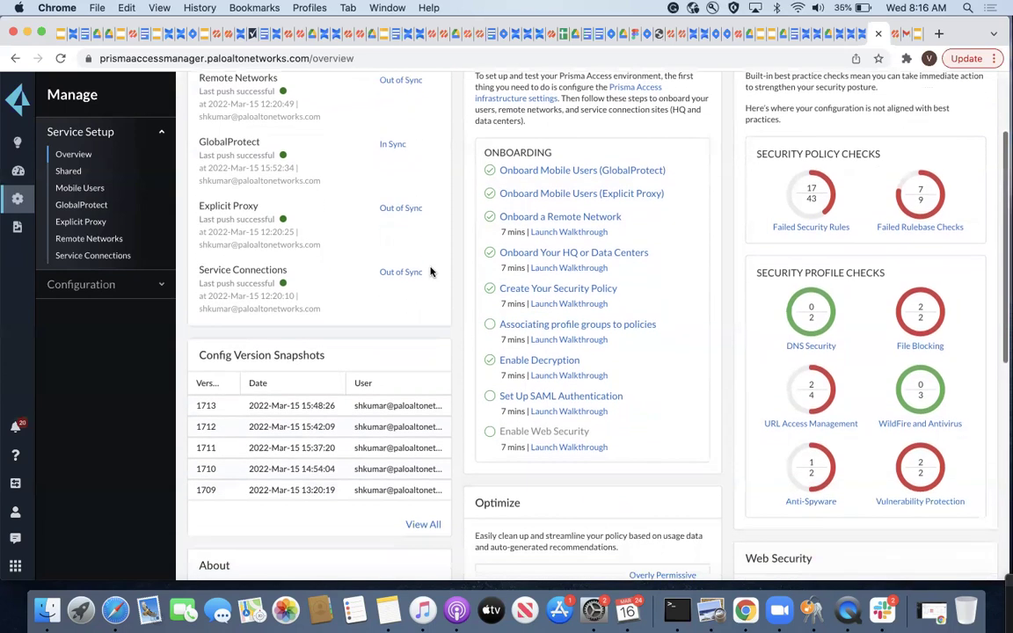
scroll(431, 272, "up", 2)
scroll(431, 272, "down", 1)
scroll(431, 271, "down", 2)
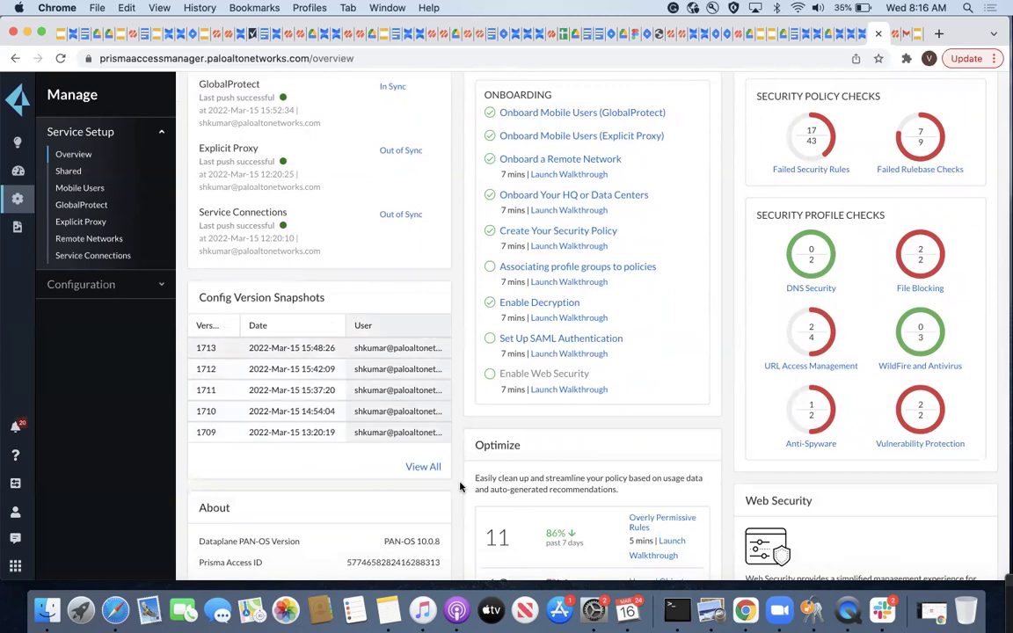
scroll(436, 431, "down", 1)
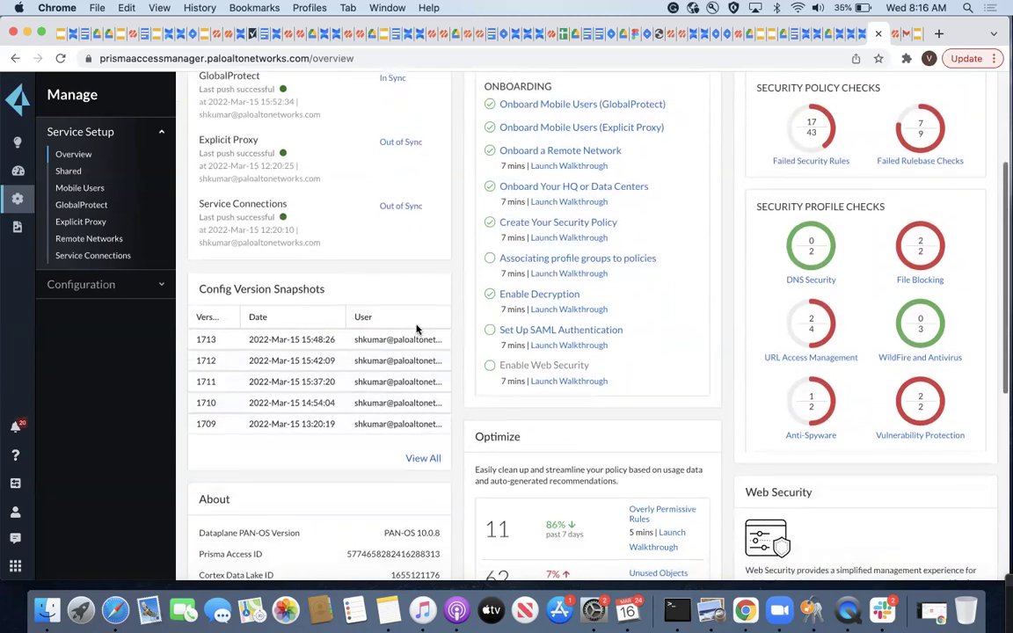
Open the full list of config version snapshots from the Manage overview
left_click(442, 459)
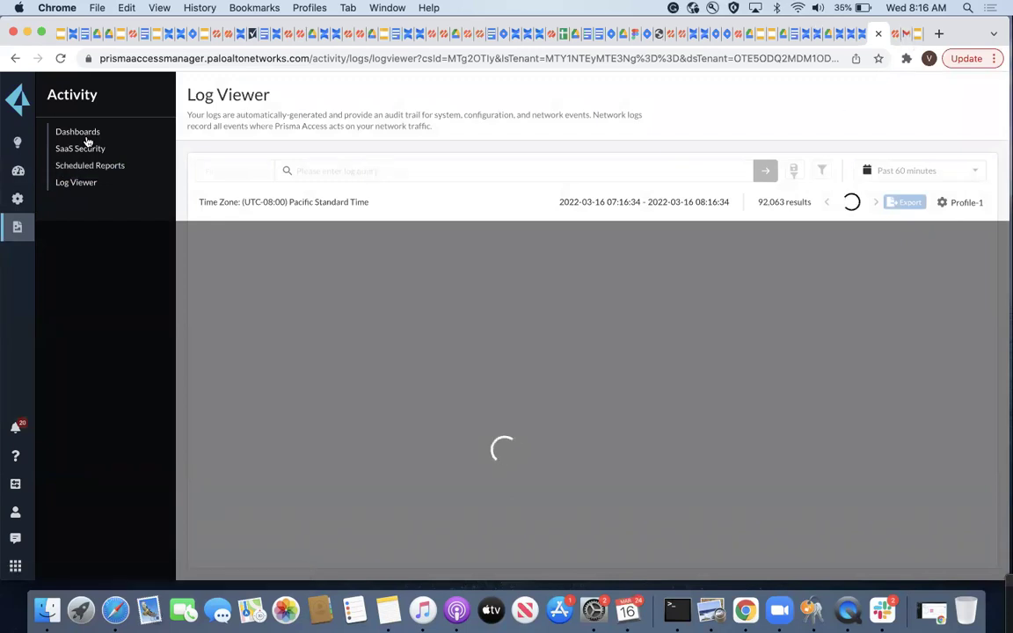
left_click(17, 199)
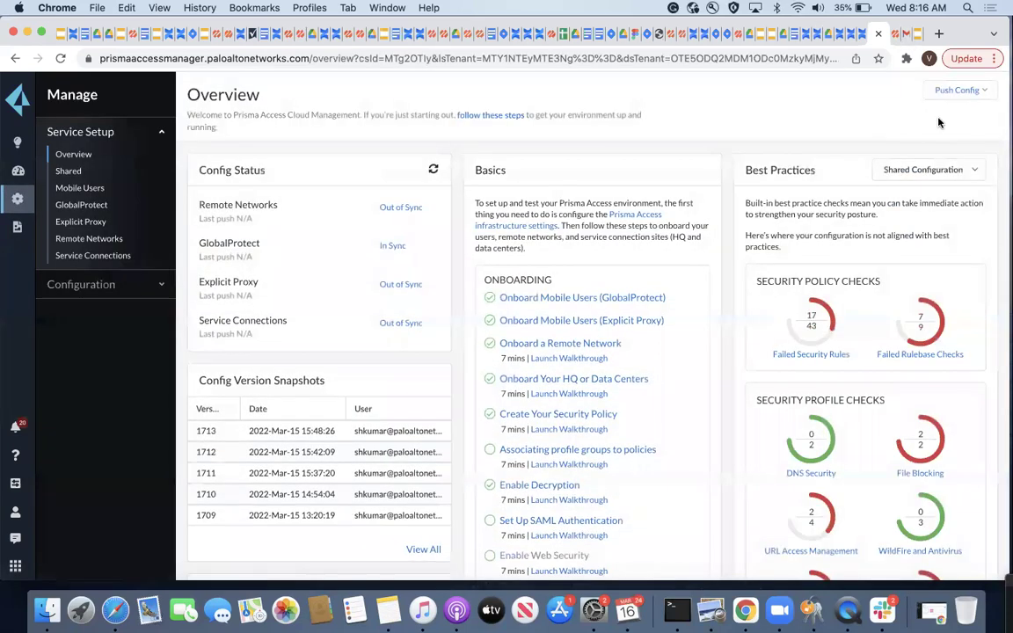
left_click(423, 549)
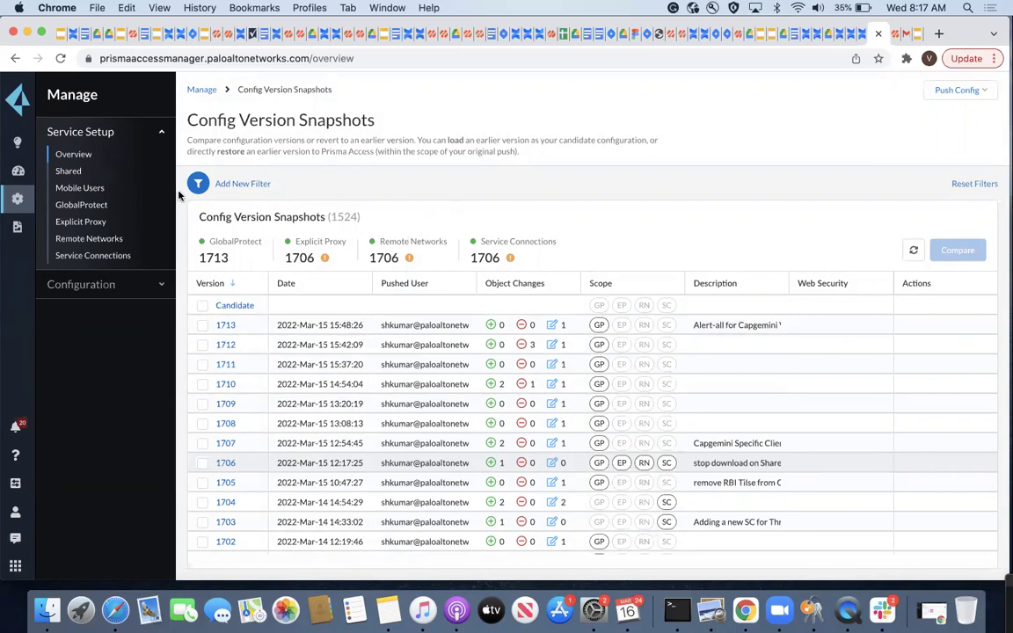
Go back to the Manage overview and highlight the About rows from Prisma Access ID through Cloud Management ID
left_click(202, 90)
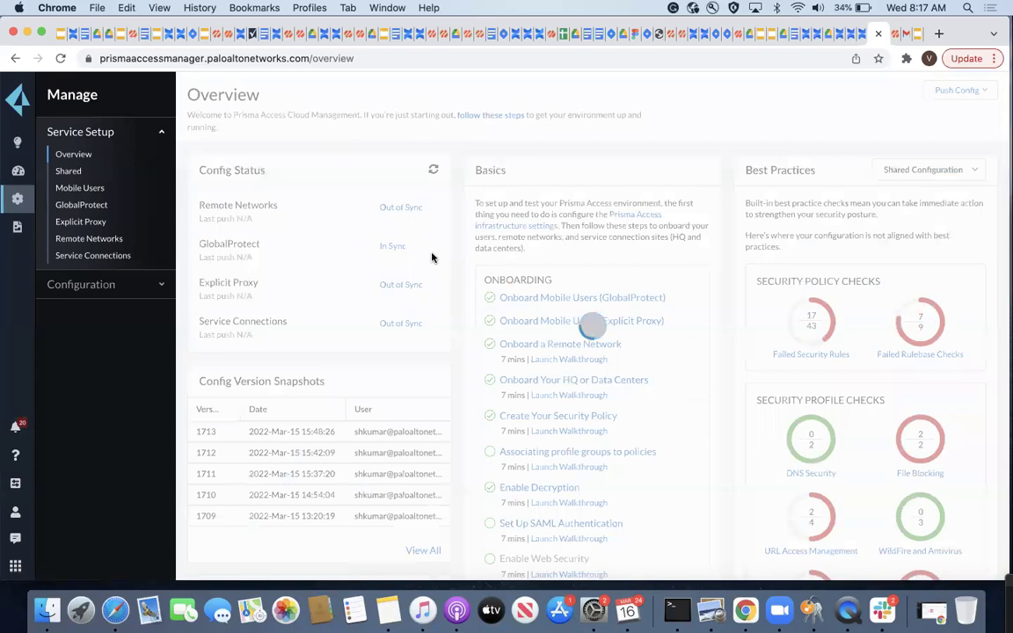
scroll(432, 257, "down", 6)
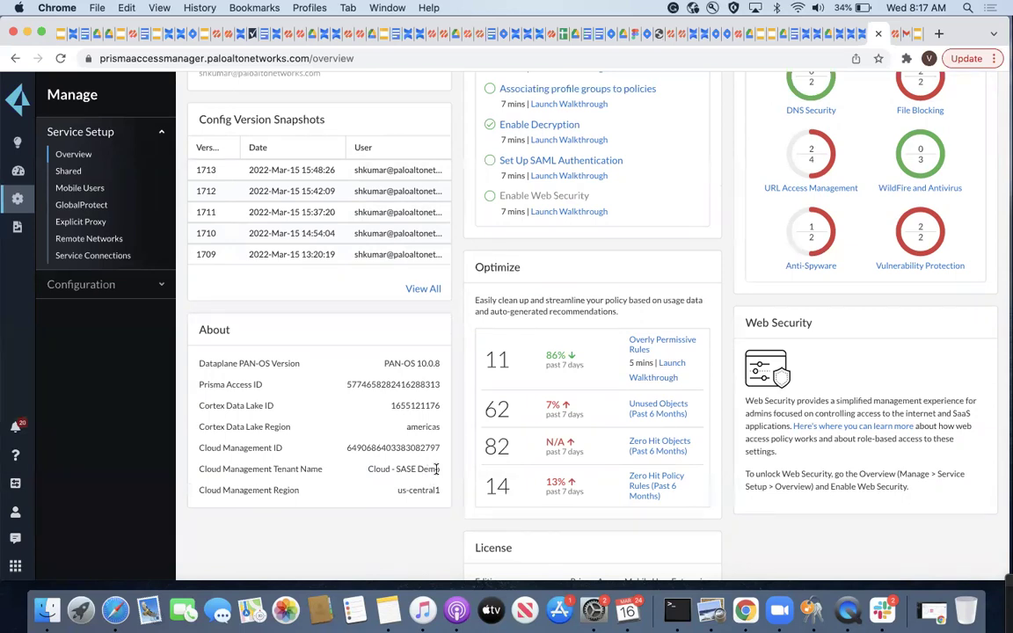
left_click_drag(441, 448, 196, 385)
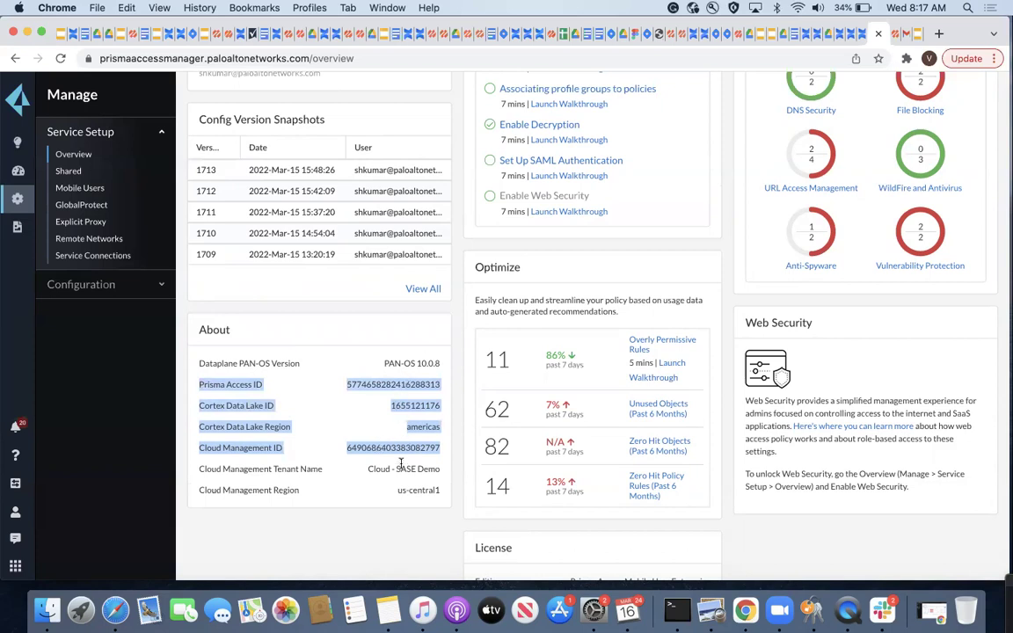
Review the Basics onboarding checklist and the Best Practices security checks on the Manage overview
scroll(401, 464, "up", 3)
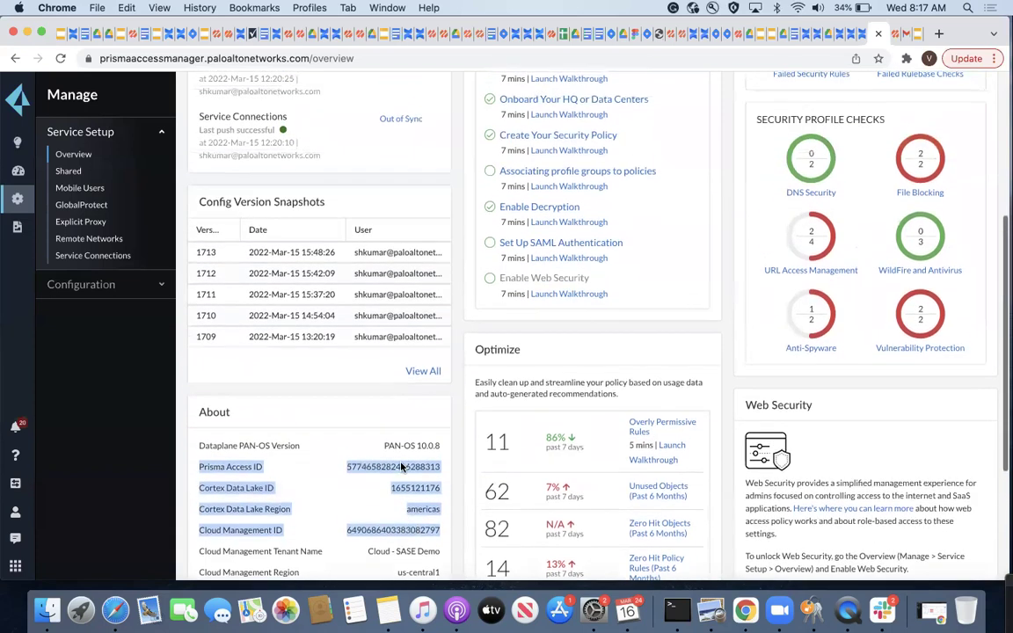
scroll(401, 467, "up", 3)
scroll(401, 468, "down", 1)
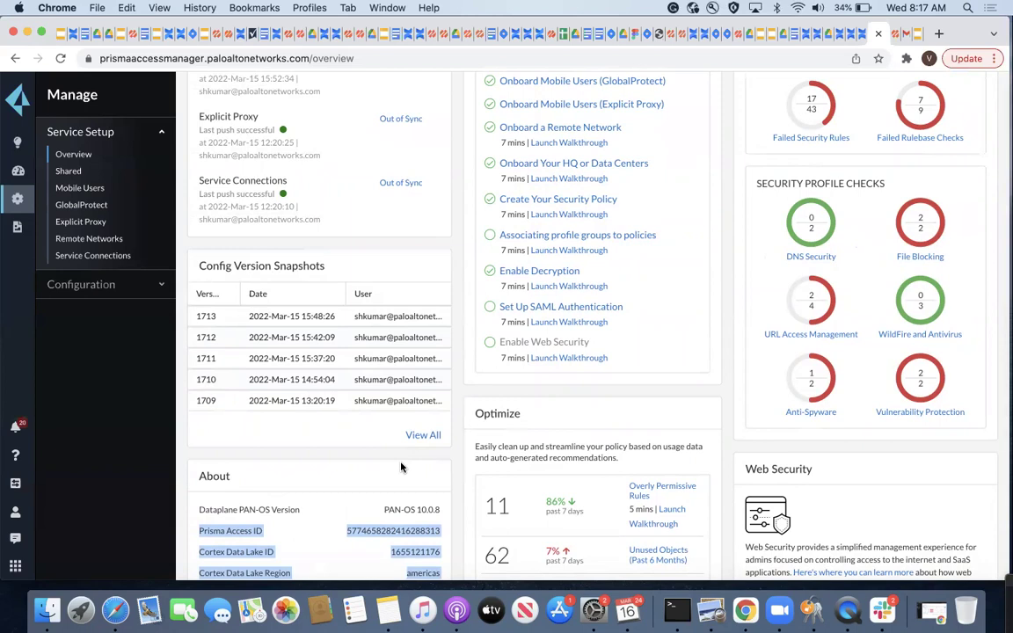
scroll(401, 468, "up", 8)
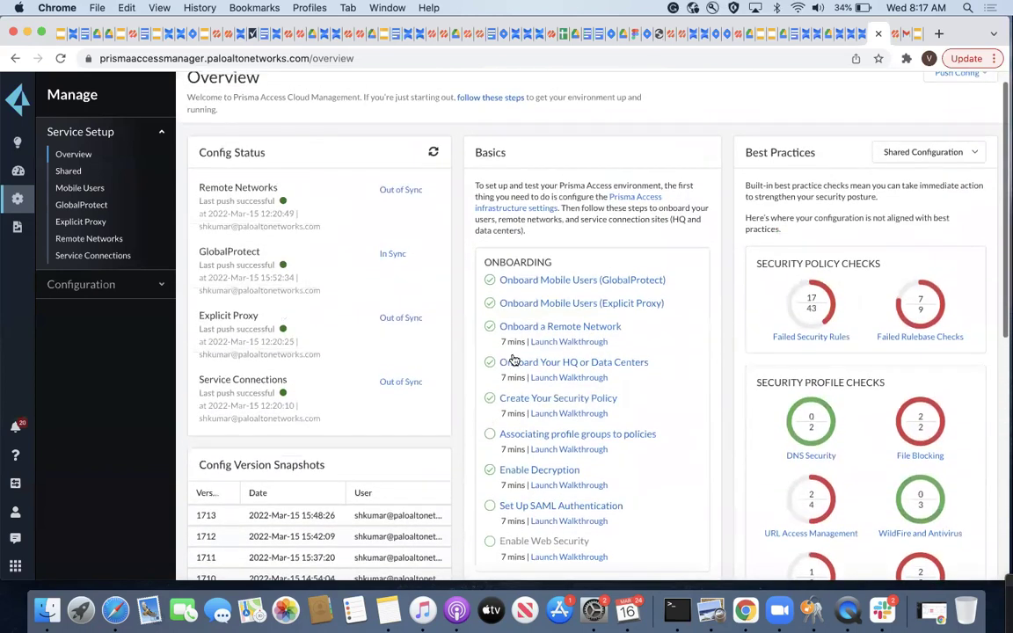
scroll(516, 356, "down", 3)
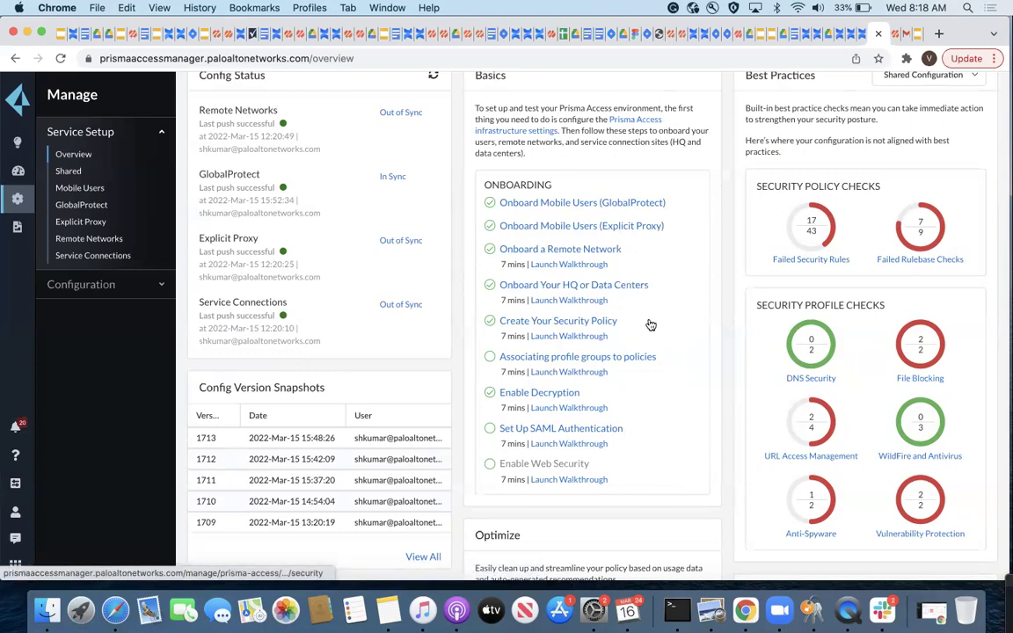
Open the remote network onboarding page from the Manage overview and view the bandwidth allocation for remote networks
left_click(561, 250)
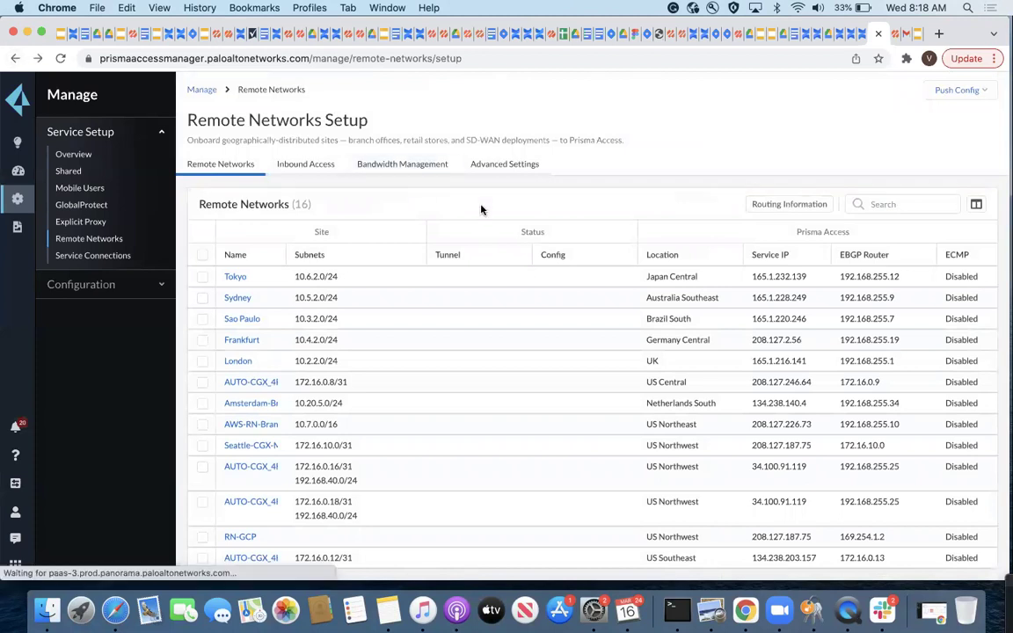
left_click(83, 156)
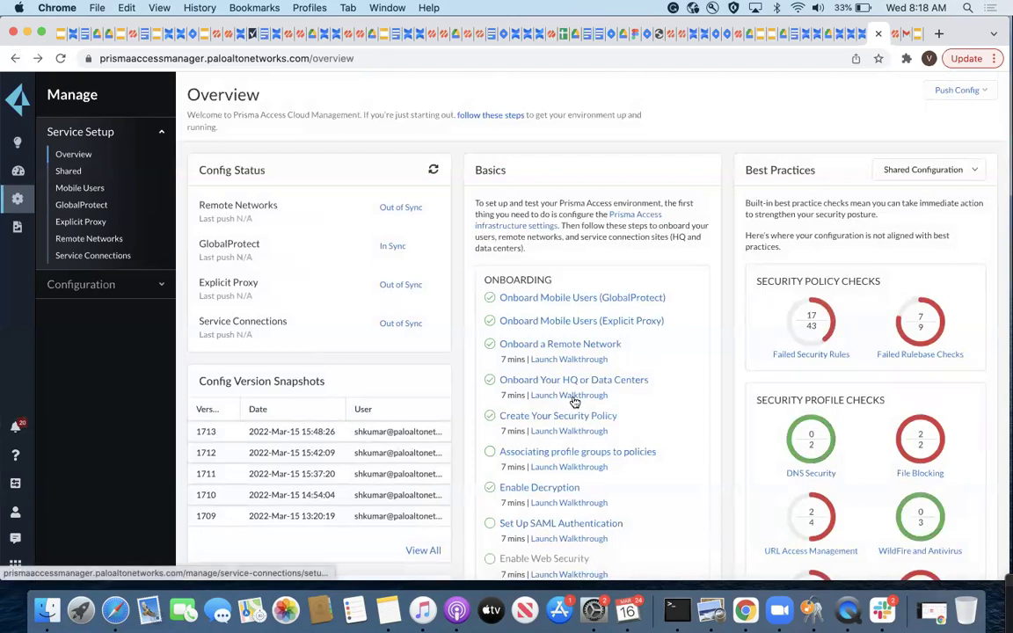
left_click(571, 343)
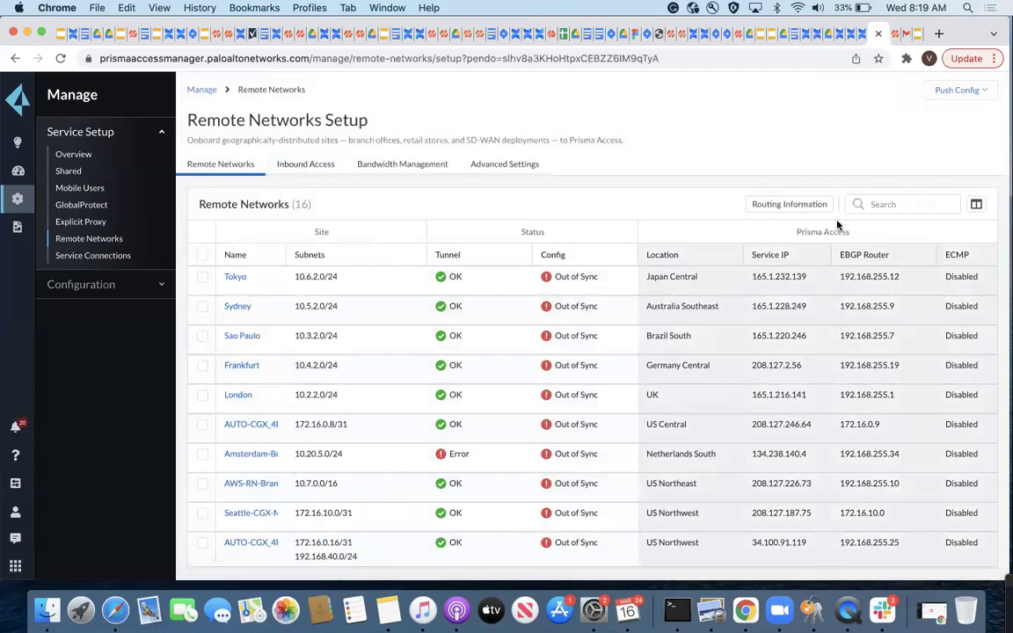
left_click(398, 167)
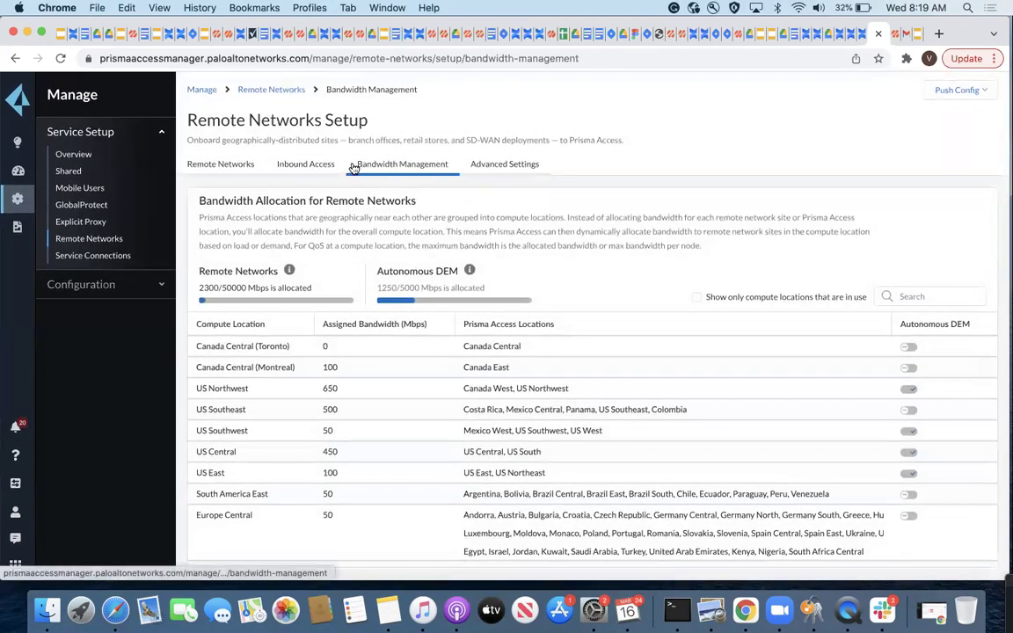
Return to the service setup overview and examine the Onboarding, Optimize, License and Best Practices sections
left_click(99, 155)
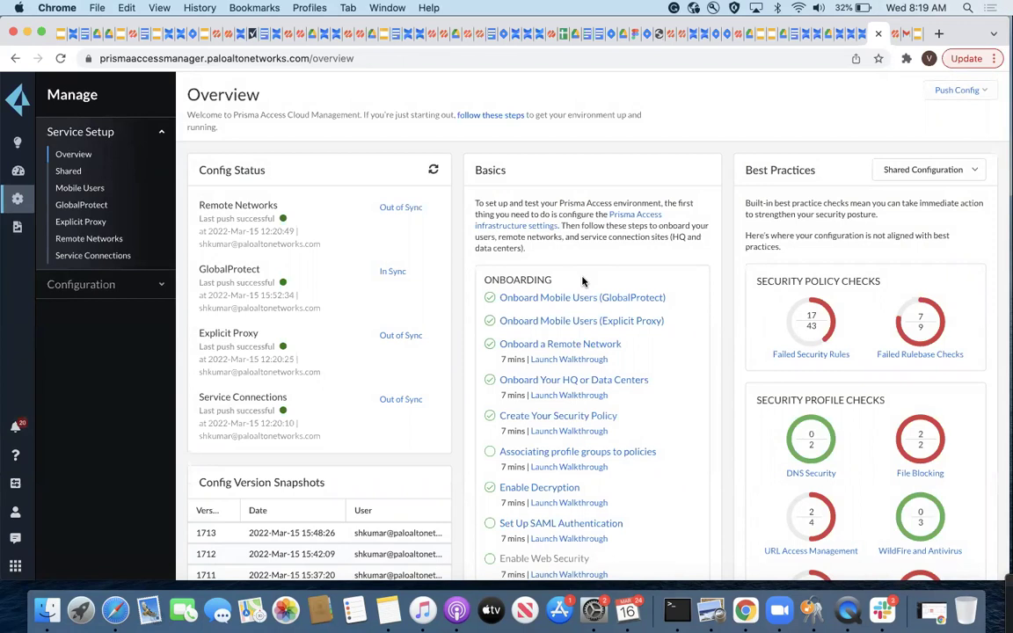
scroll(581, 282, "down", 5)
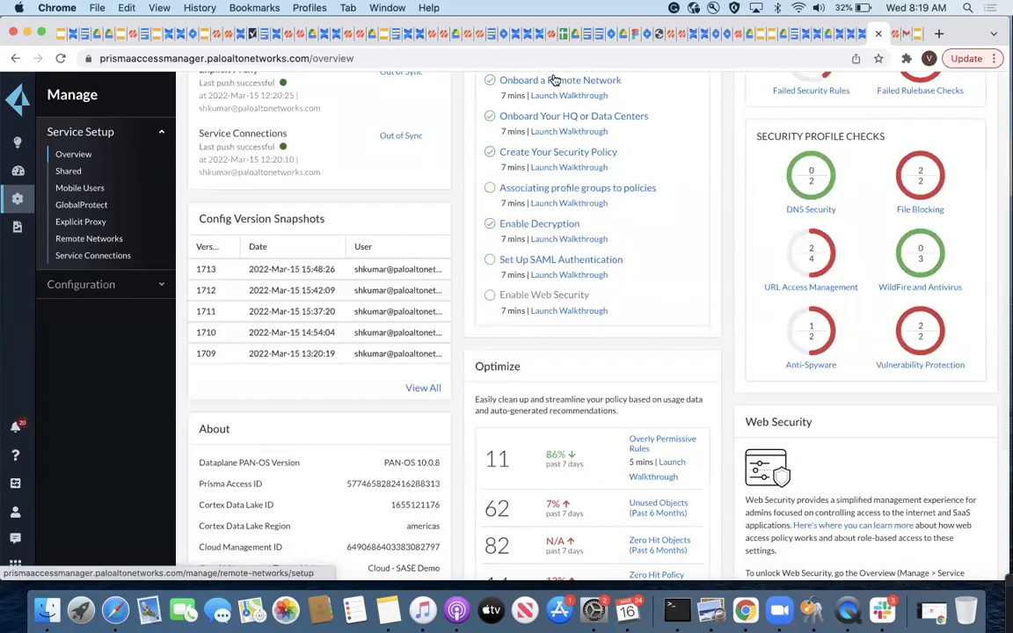
scroll(607, 176, "down", 2)
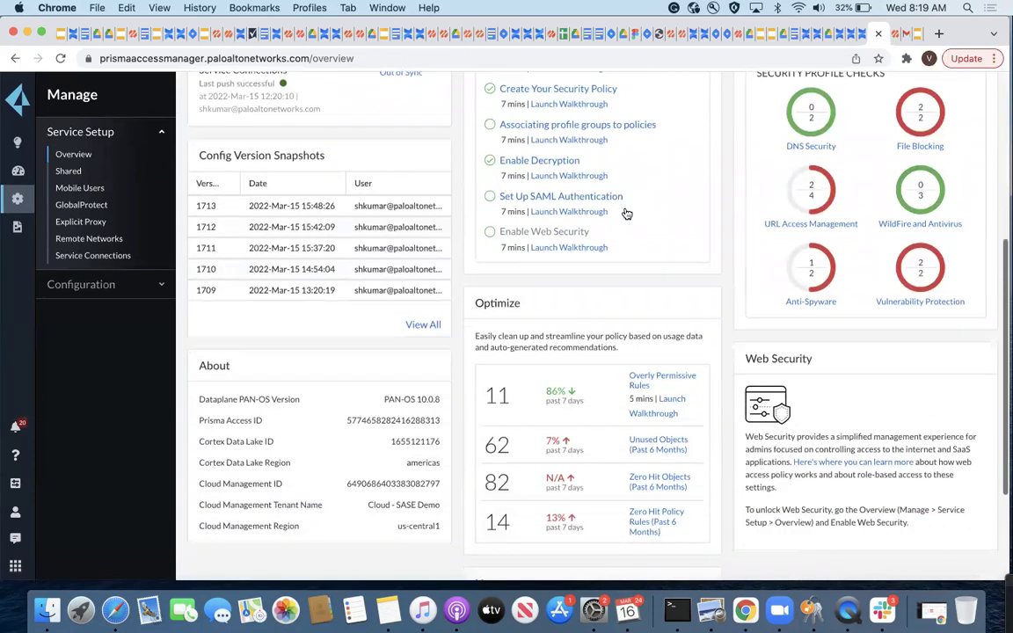
scroll(626, 214, "down", 3)
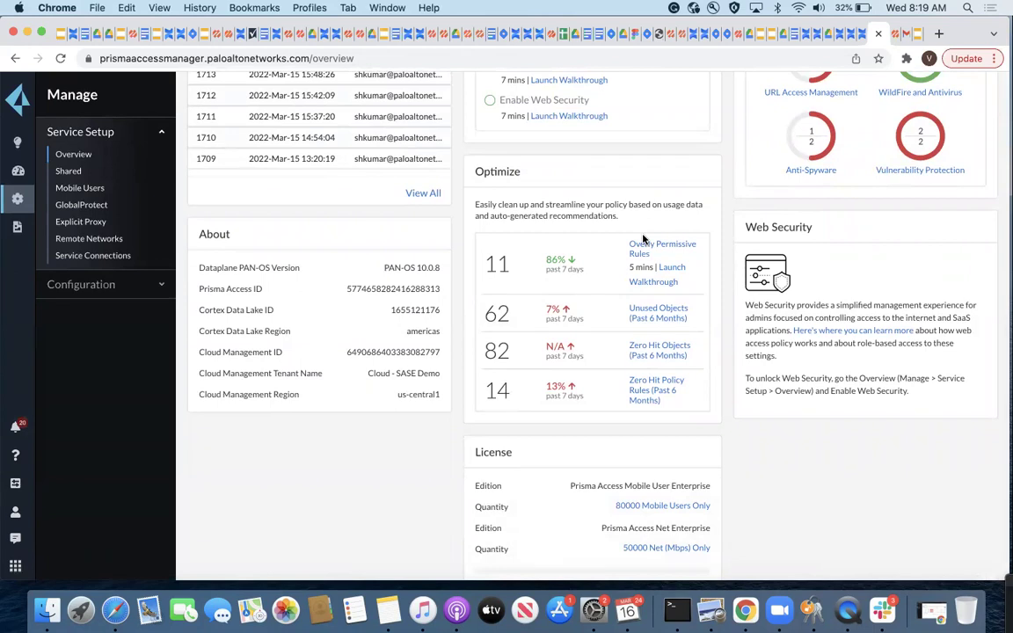
scroll(643, 238, "up", 10)
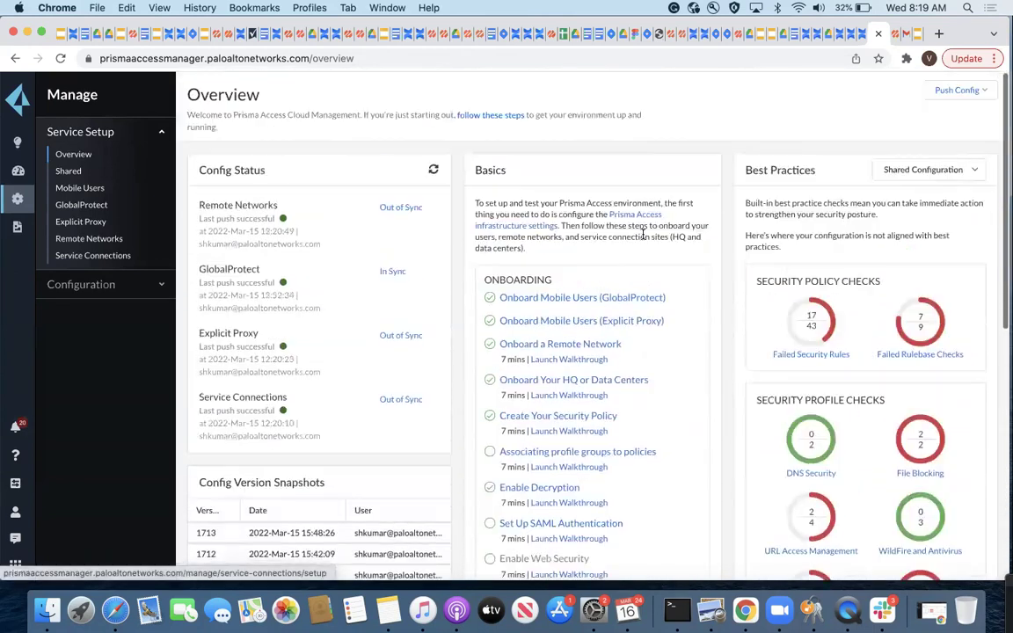
scroll(643, 235, "down", 2)
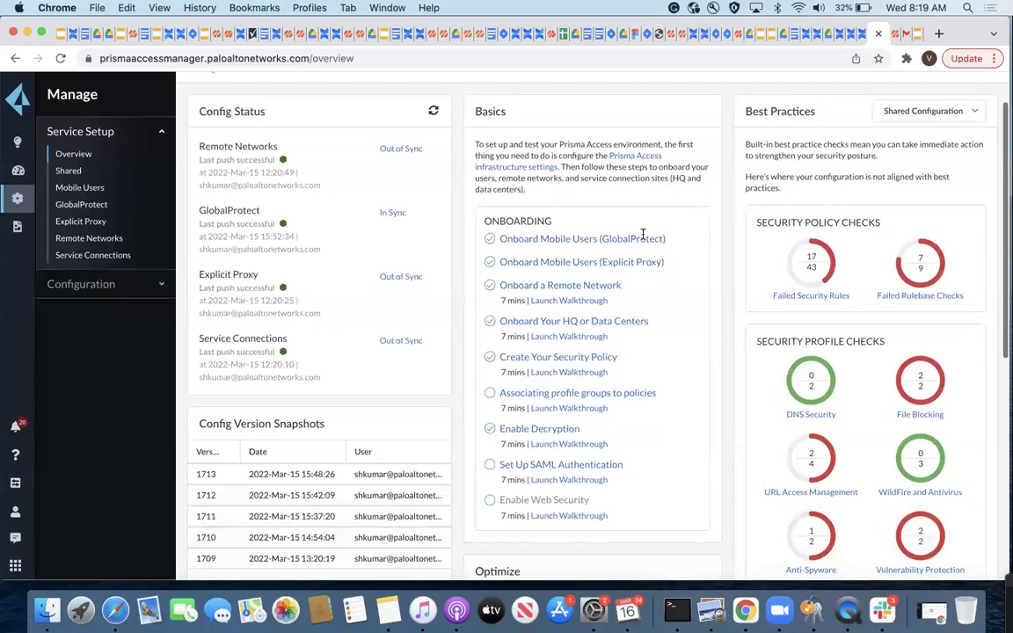
scroll(643, 239, "down", 1)
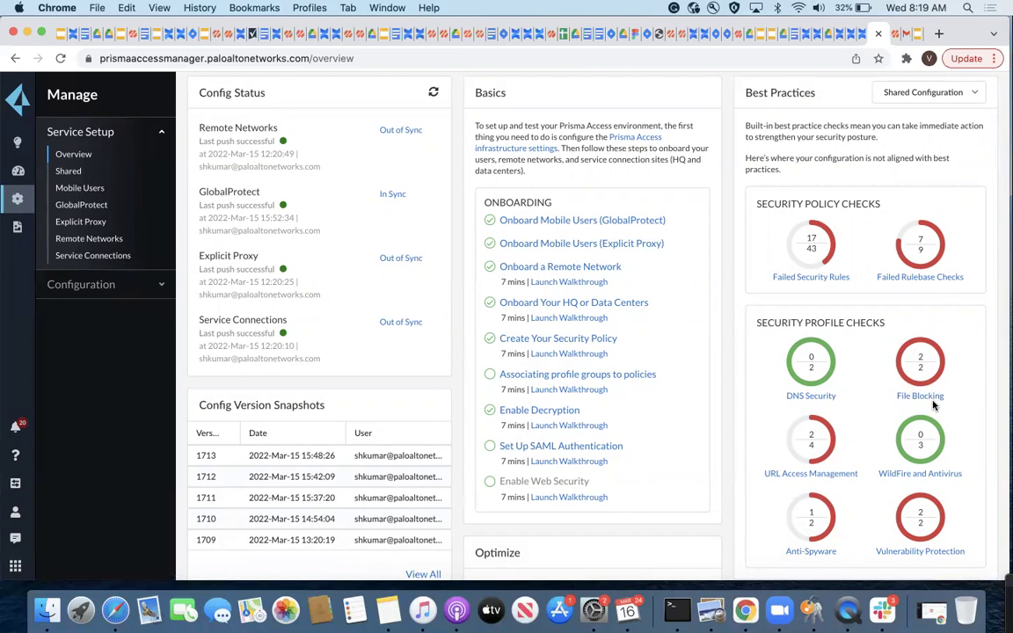
scroll(934, 405, "down", 4)
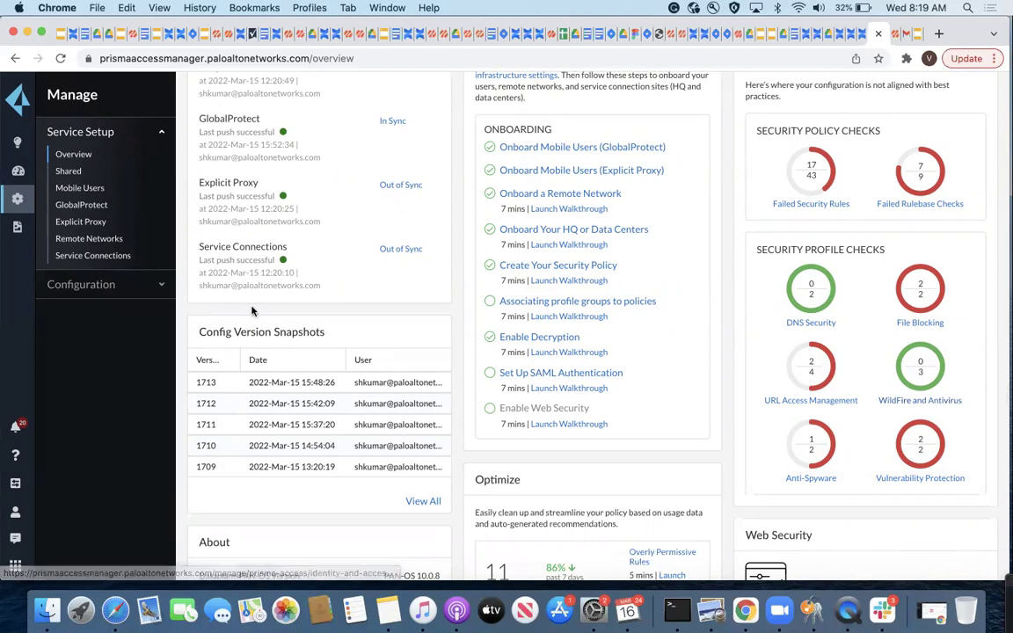
Open the Security Policy configuration and inspect the best practice verdict details of the ALLOW-ADEM-WEB-SERVER-IP rule
left_click(81, 285)
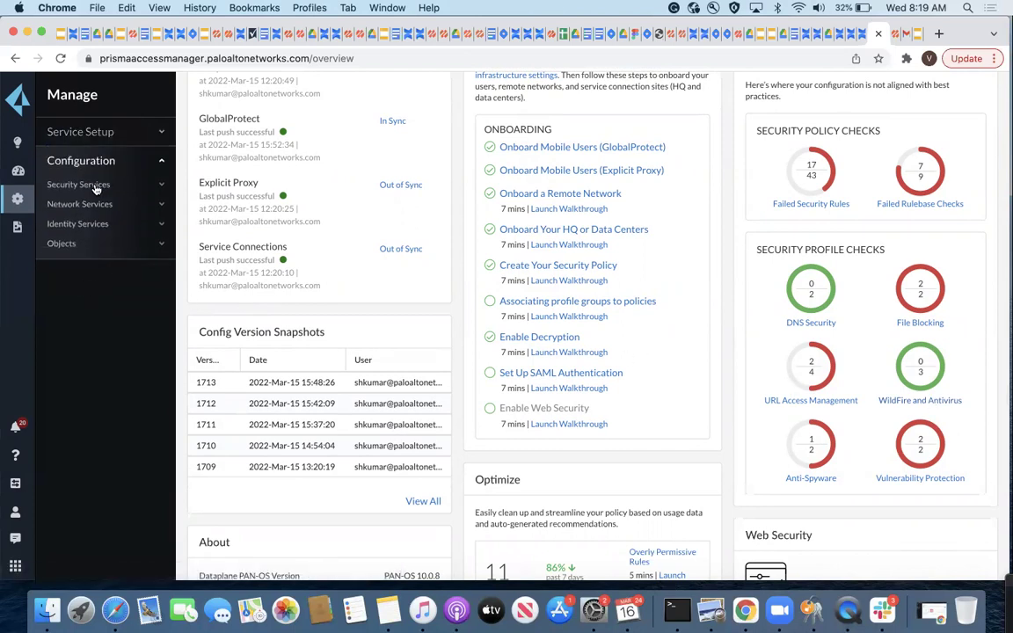
left_click(74, 185)
left_click(82, 203)
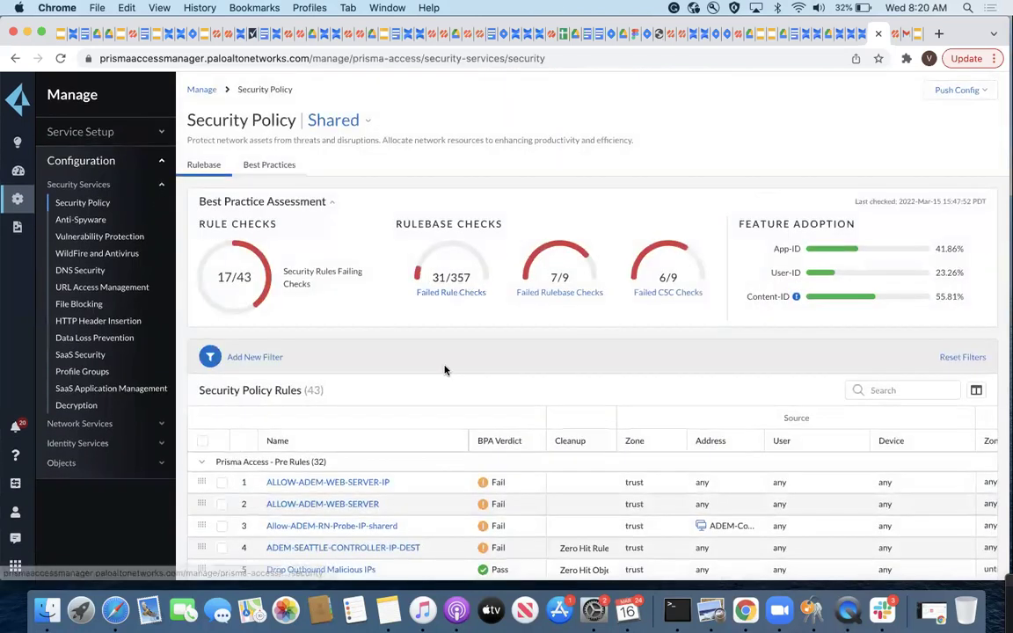
scroll(448, 369, "down", 3)
mouse_move(483, 410)
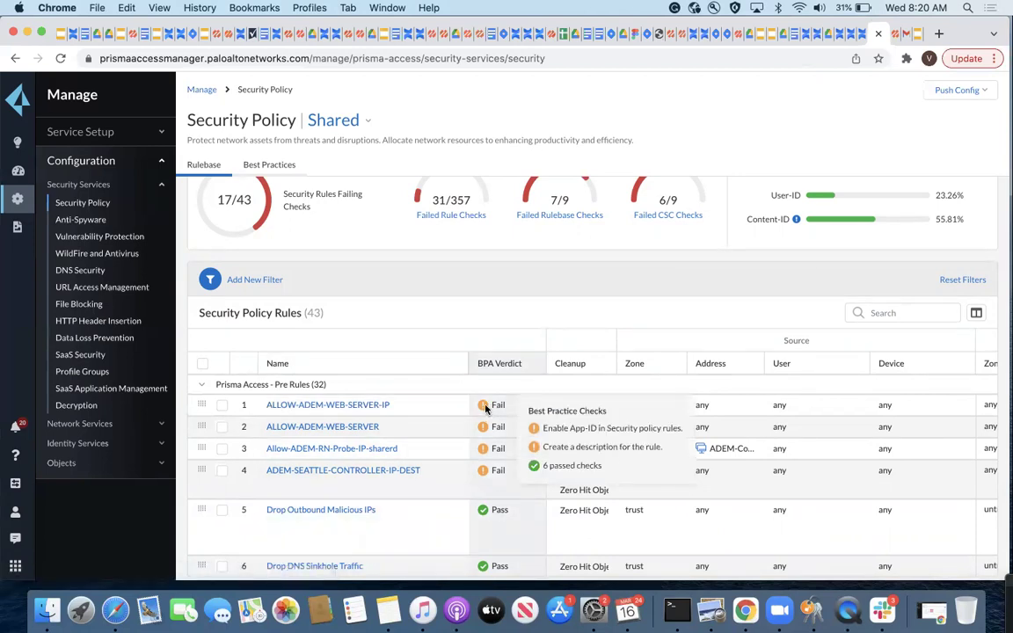
Open the ALLOW-ADEM-WEB-SERVER-IP rule, highlight the items in its best practice checks, and return to the Security Policy rulebase
left_click(353, 405)
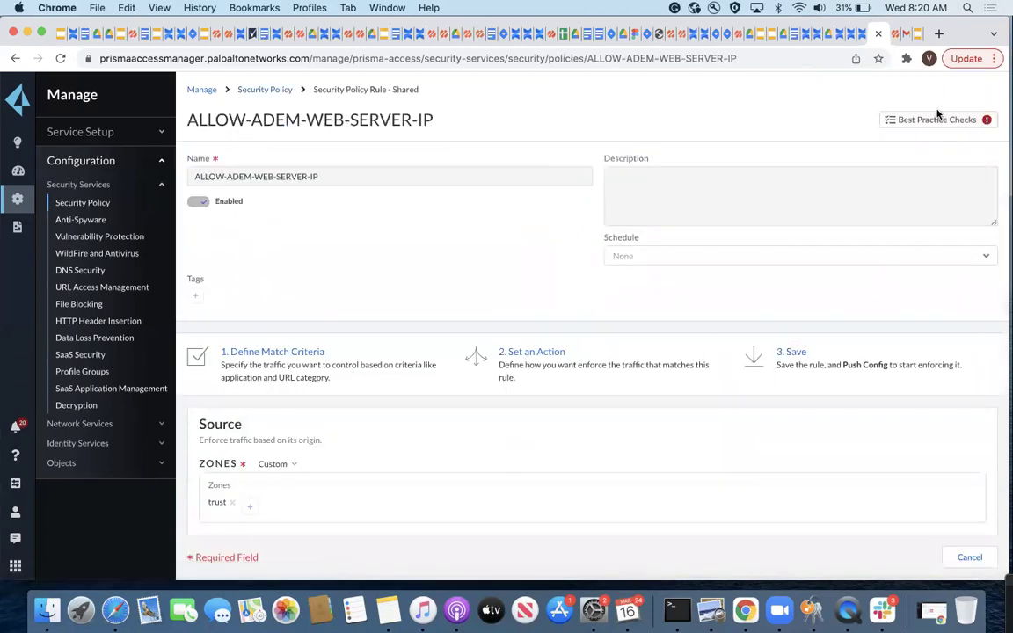
left_click(938, 120)
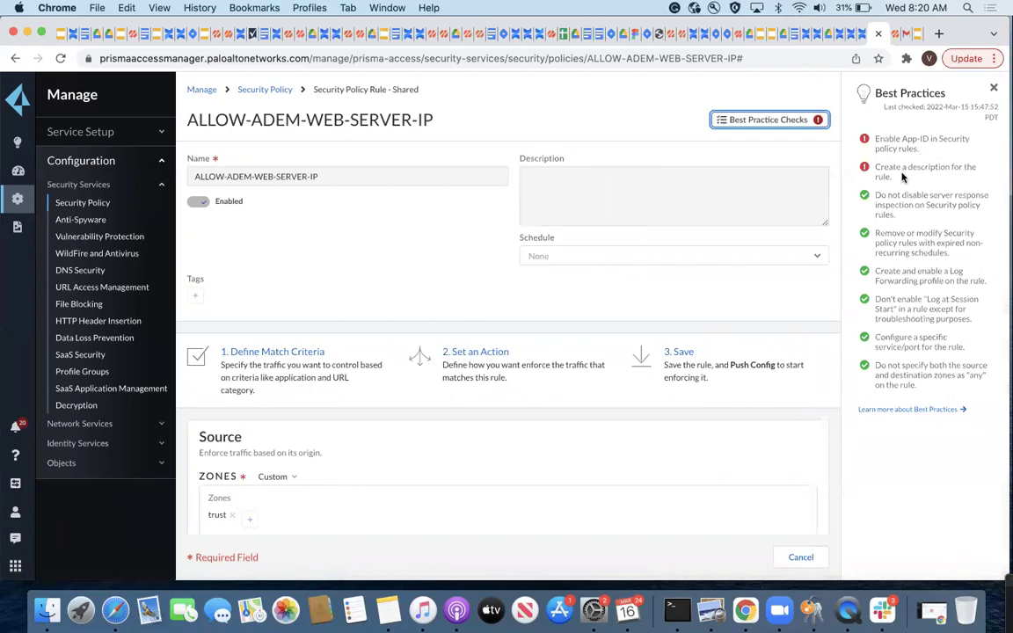
left_click_drag(902, 177, 956, 390)
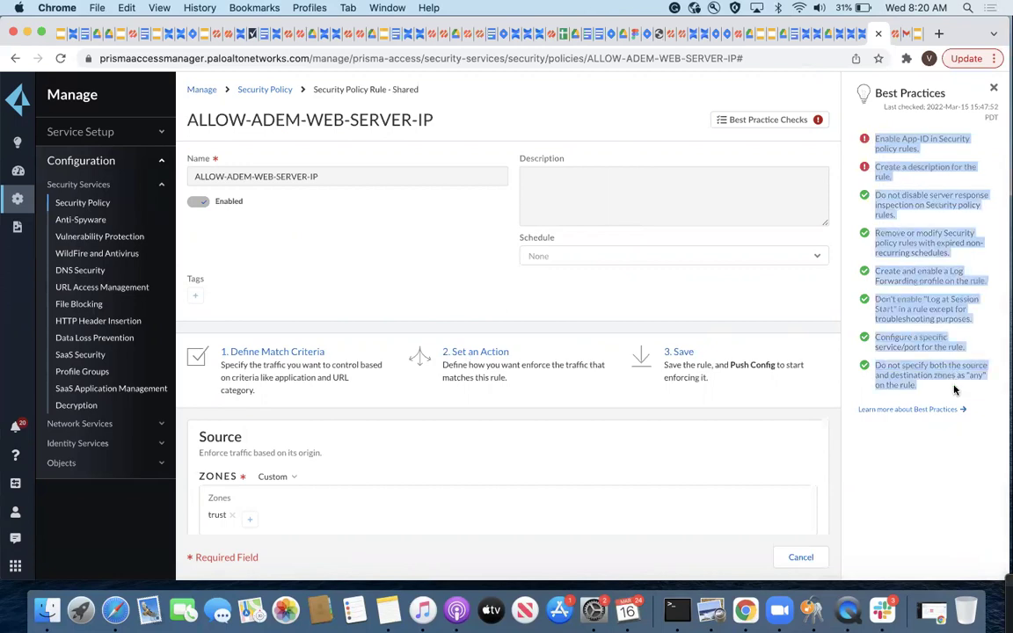
left_click(910, 191)
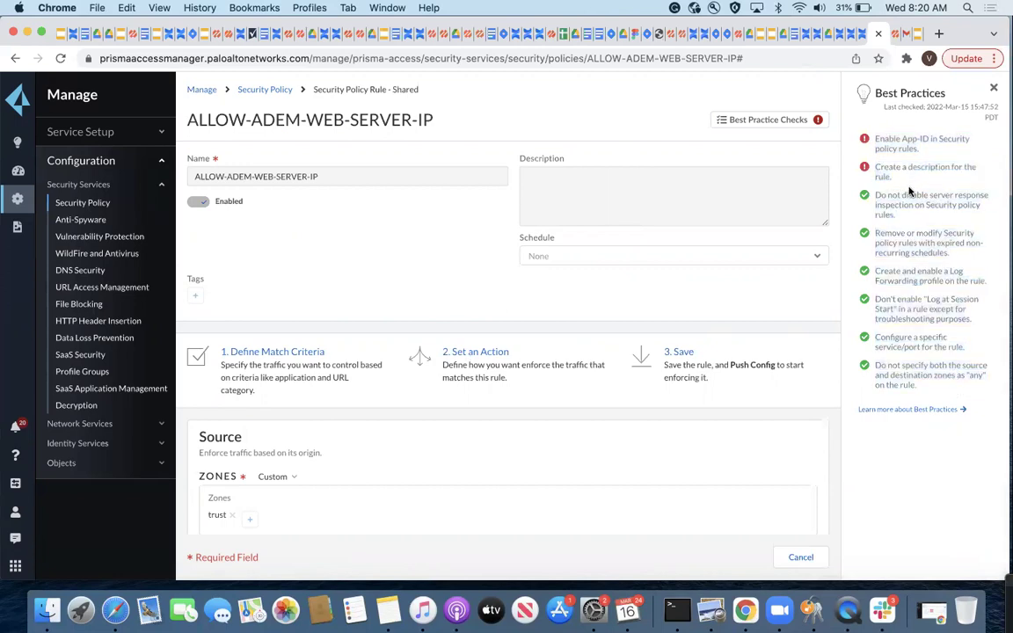
left_click_drag(876, 195, 965, 385)
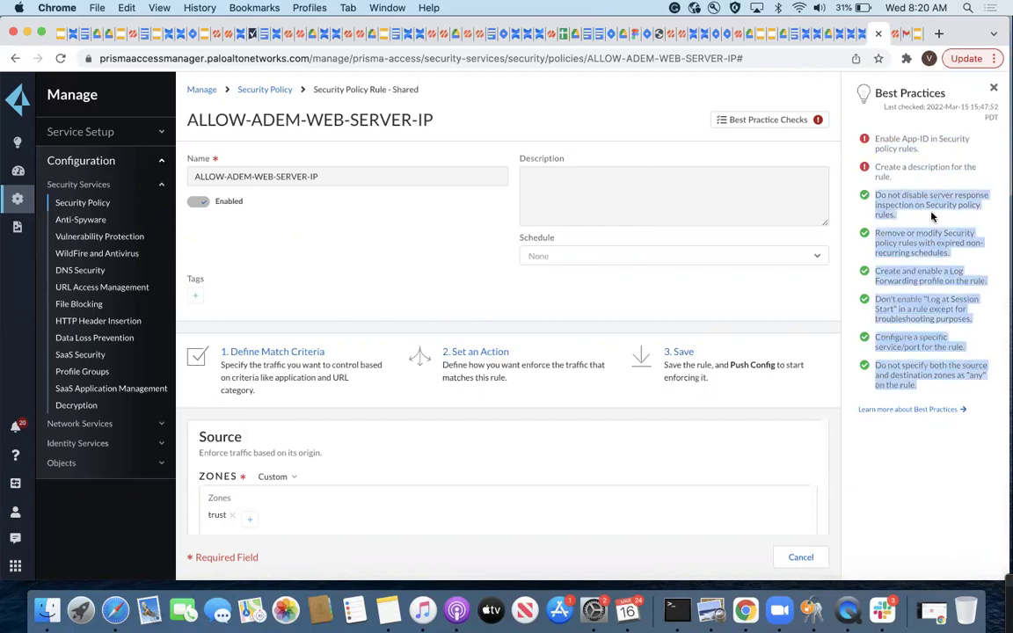
left_click_drag(890, 177, 915, 164)
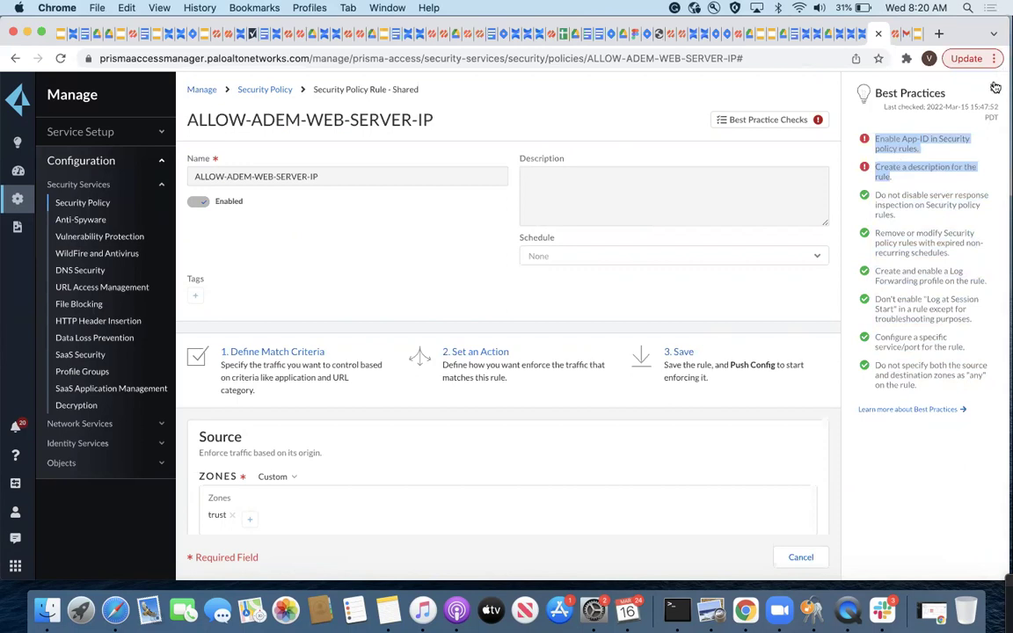
left_click(437, 124)
left_click(251, 90)
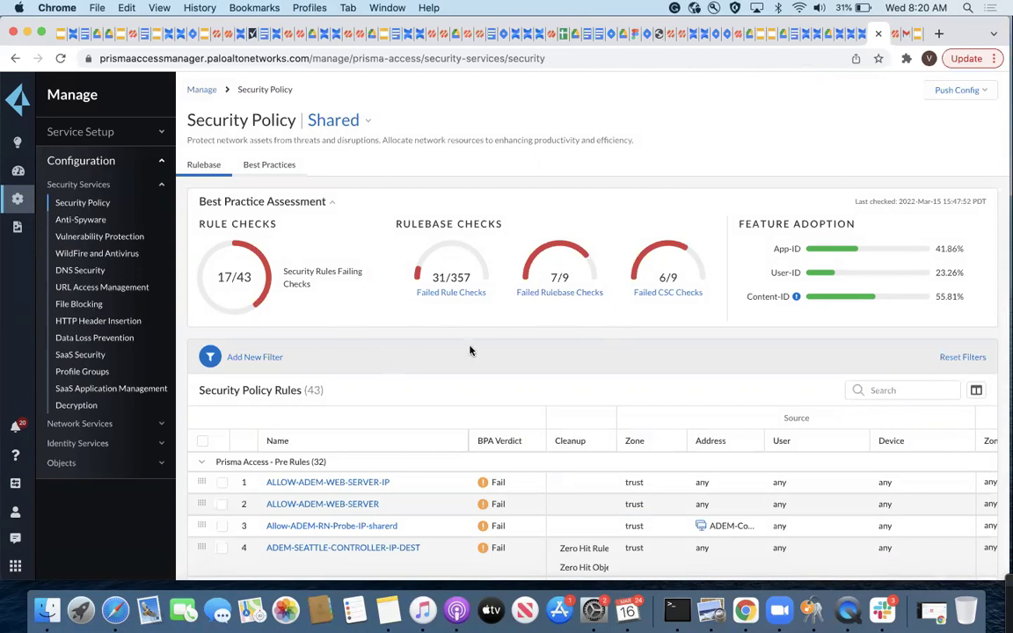
scroll(476, 351, "down", 1)
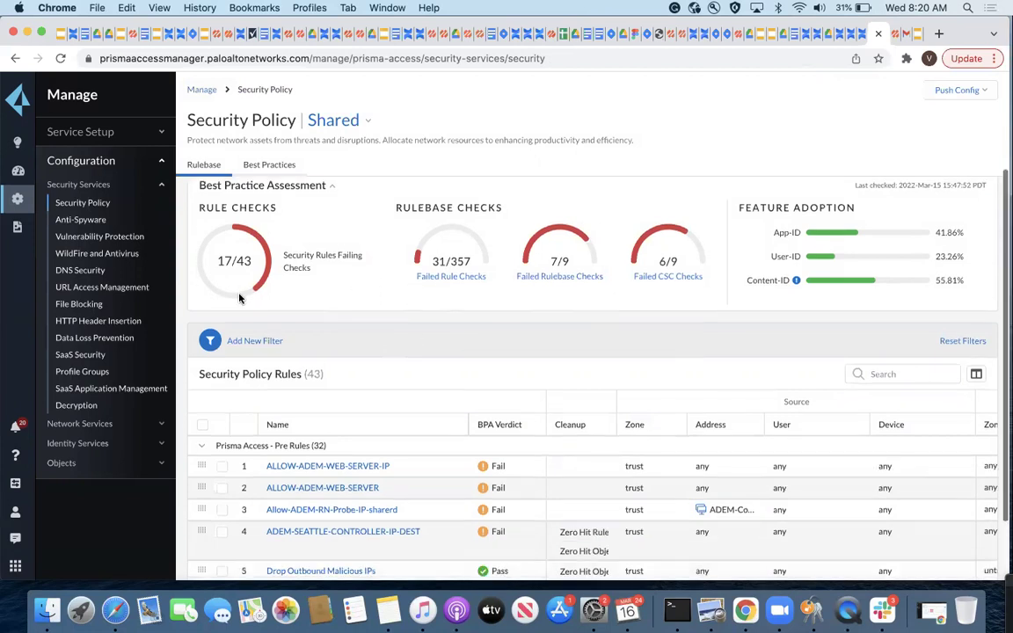
Open the Vulnerability Protection configuration and inspect the best practice verdict details of the VP-Reset profile
left_click(97, 239)
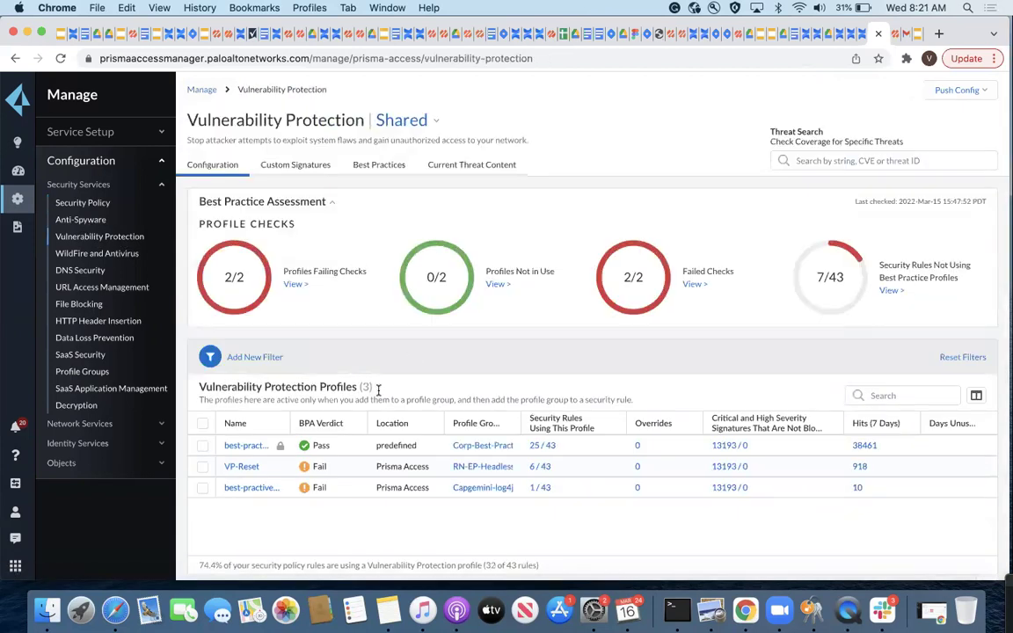
scroll(336, 432, "down", 4)
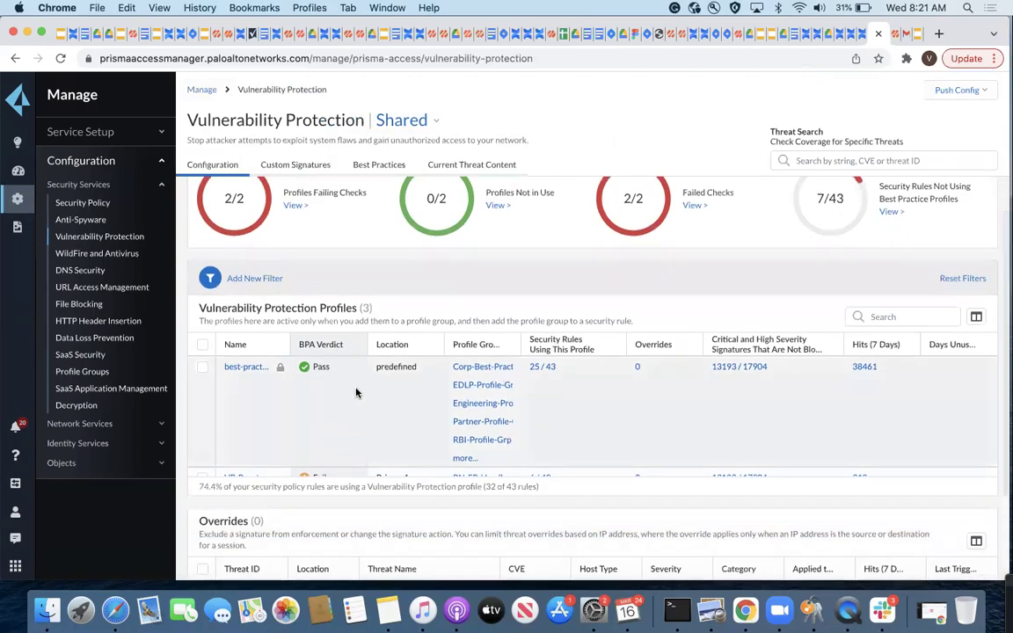
scroll(356, 393, "down", 5)
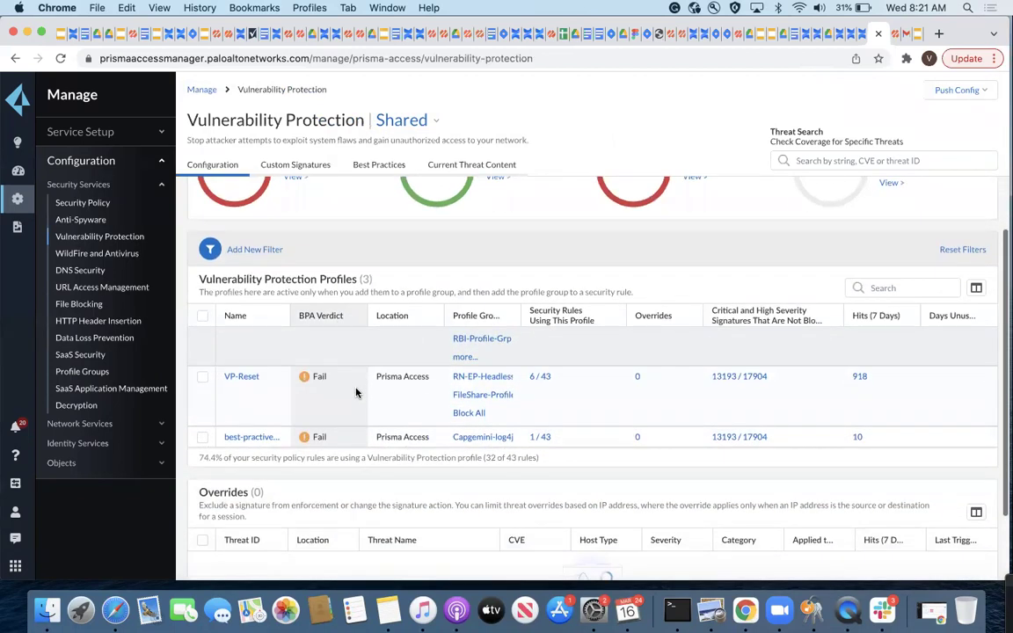
mouse_move(305, 379)
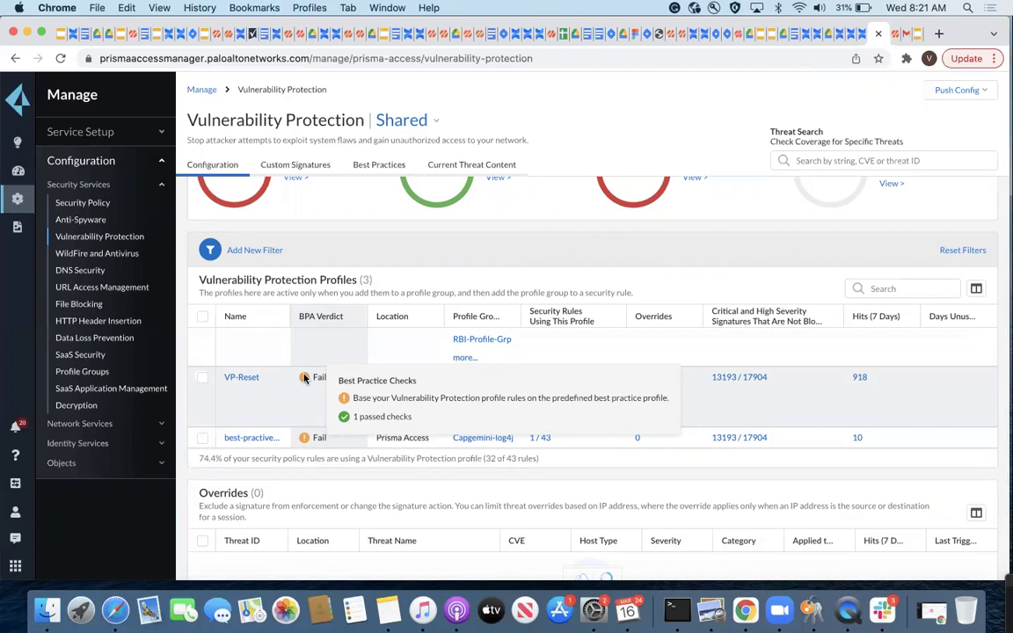
scroll(307, 370, "up", 5)
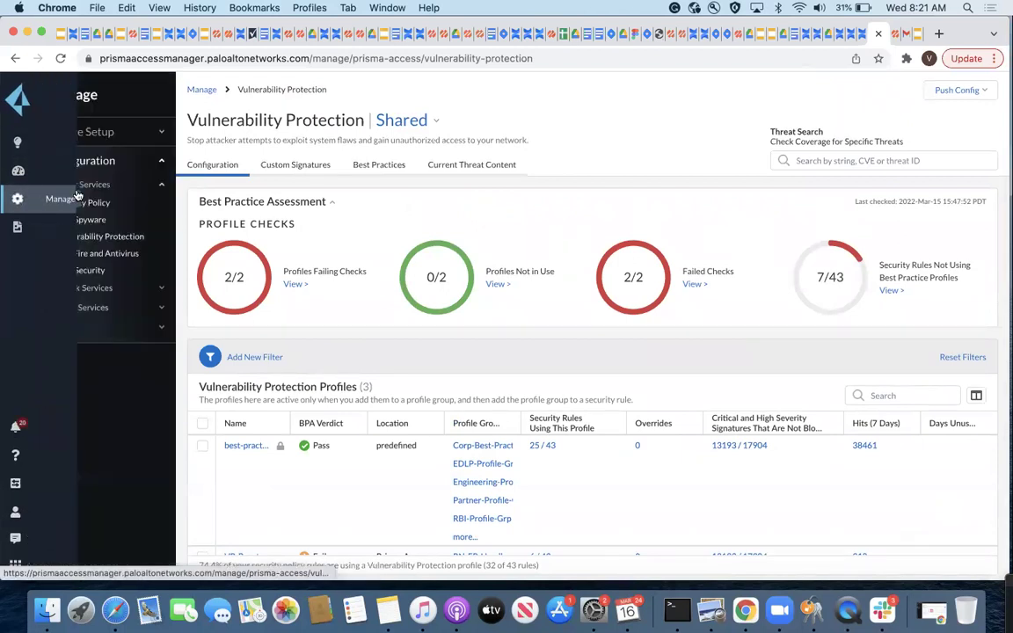
Return to the service setup overview and open the overly permissive rules from the Optimize section
left_click(129, 133)
left_click(102, 156)
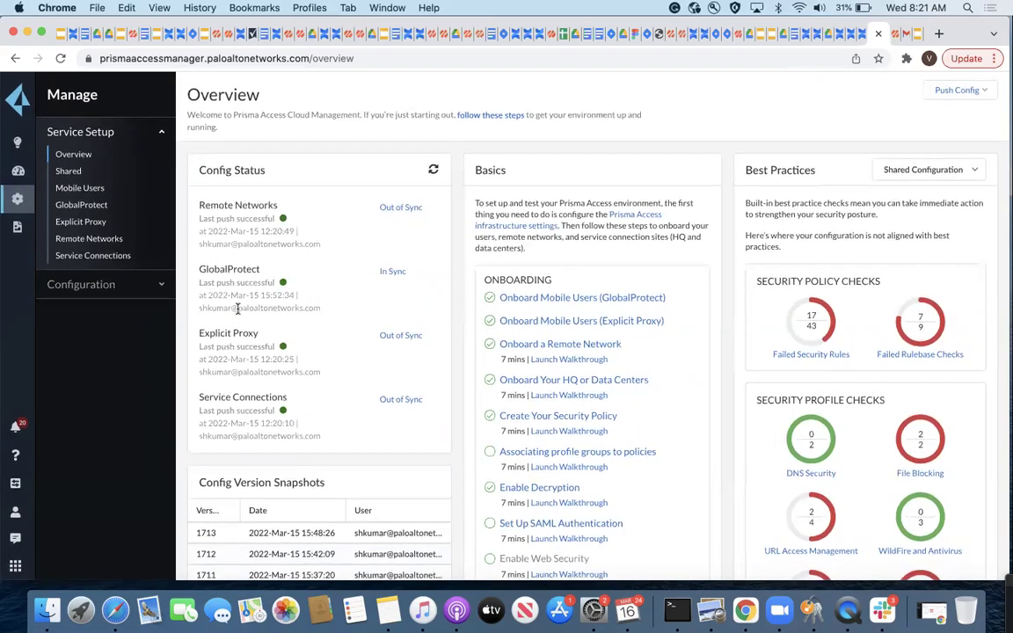
scroll(610, 311, "down", 10)
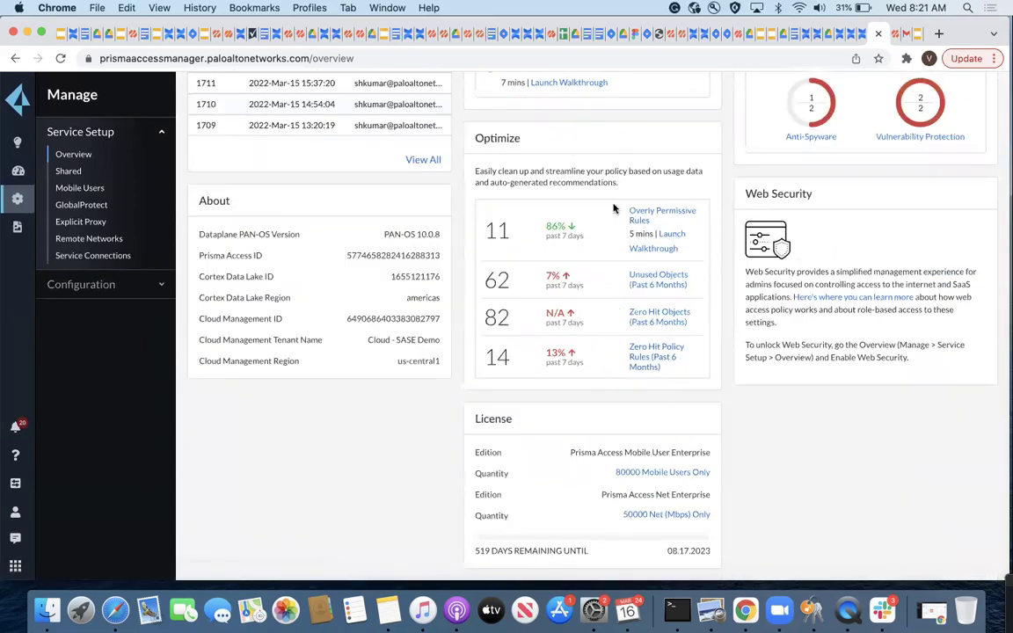
left_click(663, 217)
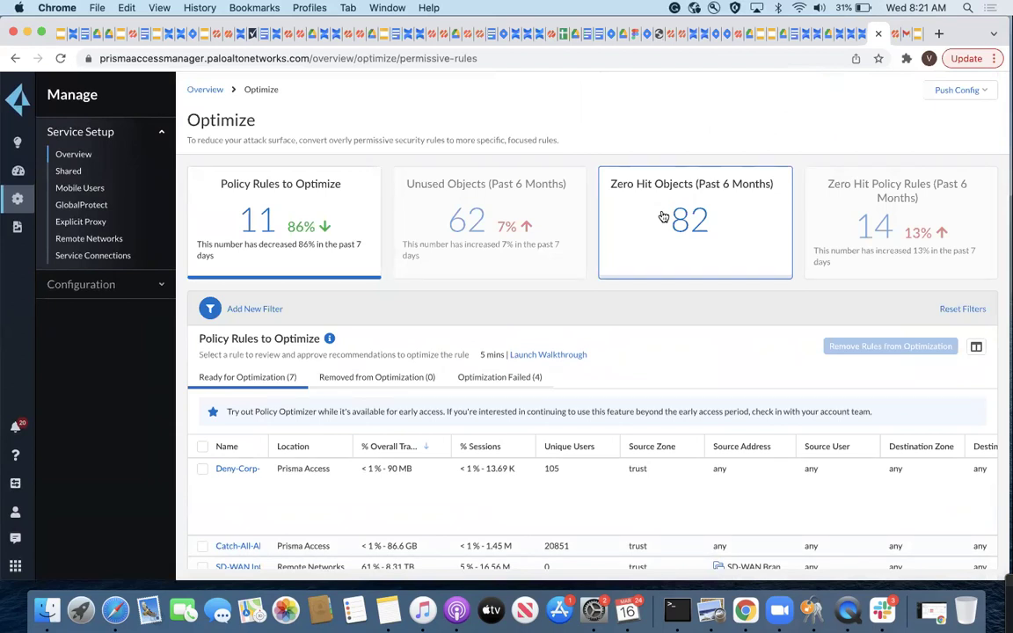
scroll(658, 272, "down", 5)
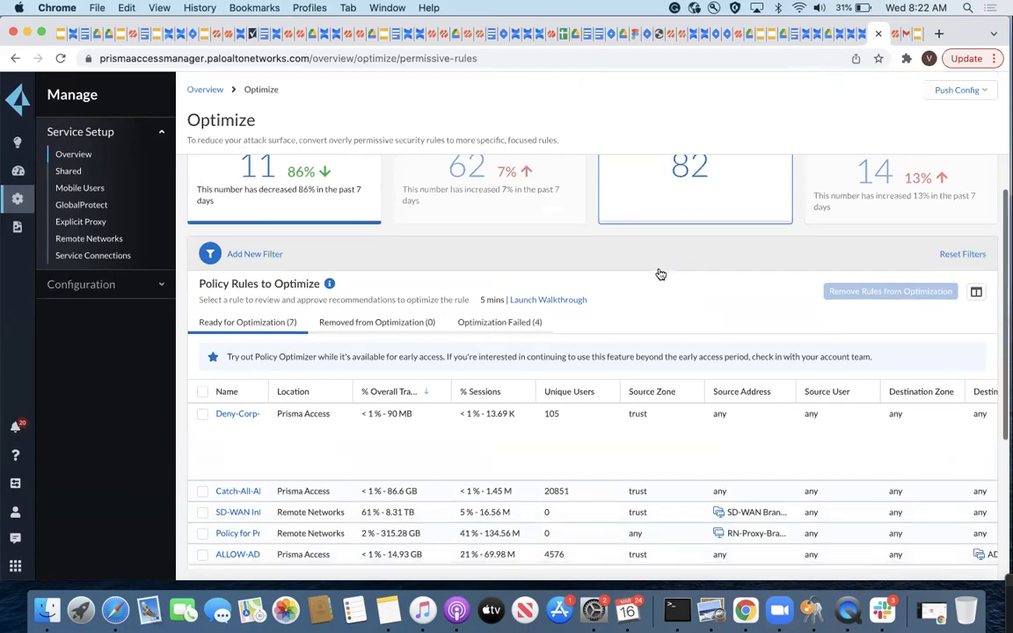
View the optimization recommendations for the Deny-Corp-Policy-URL rule, and return to Optimize to list the objects unused in the past 6 months
left_click(231, 312)
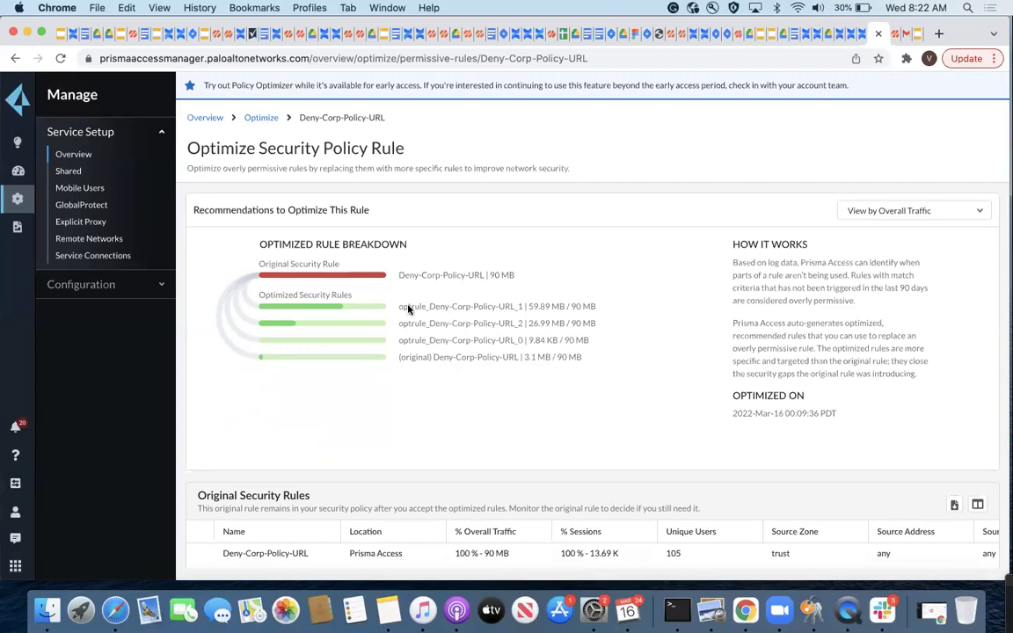
left_click(260, 117)
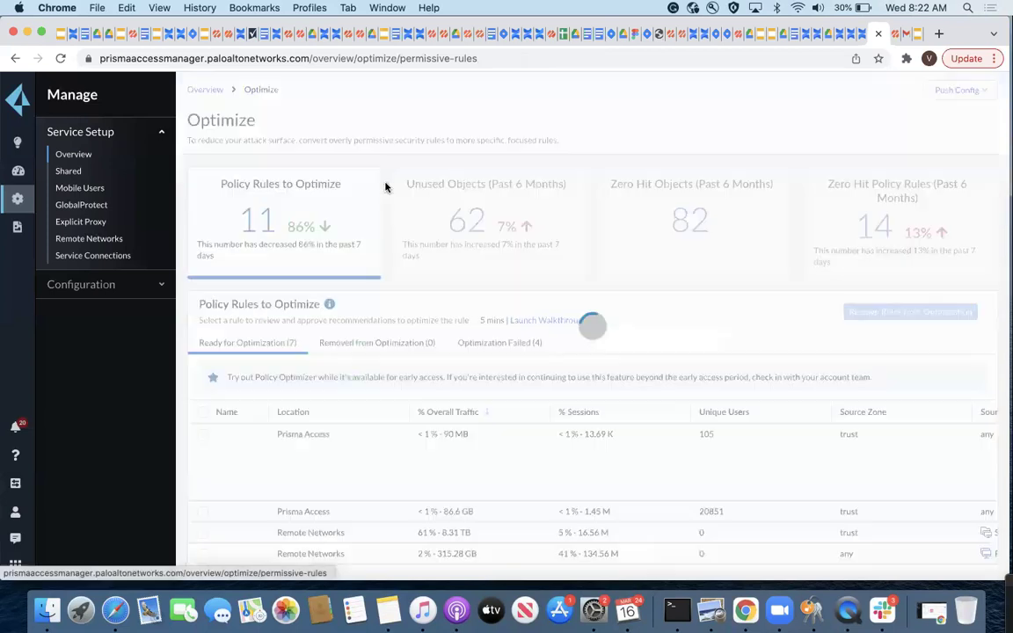
left_click(509, 220)
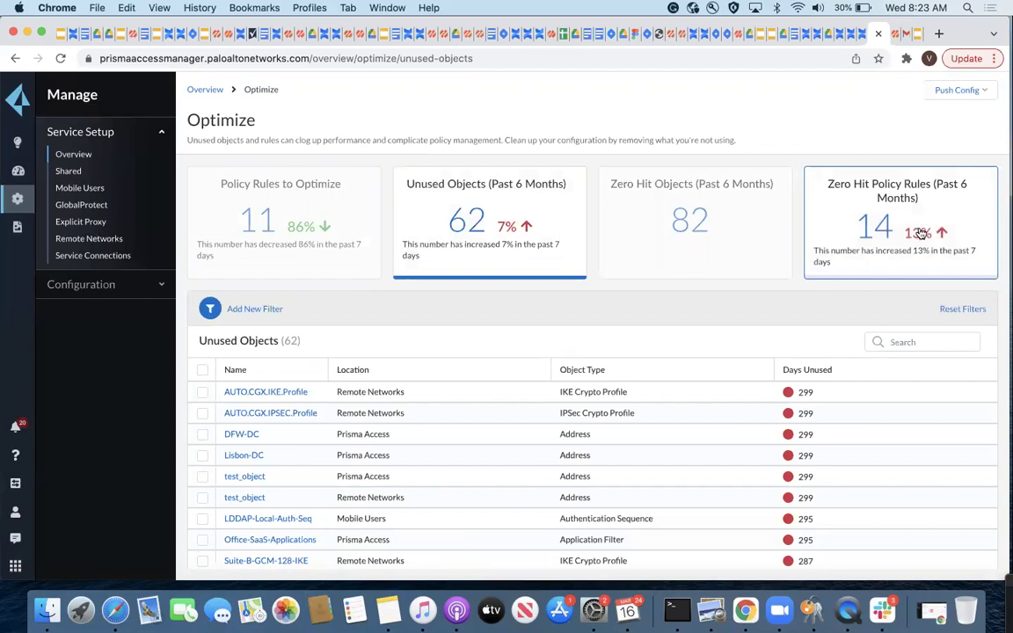
List the policy rules with zero hits in the past 6 months, and open the Mobile Users setup page
left_click(920, 232)
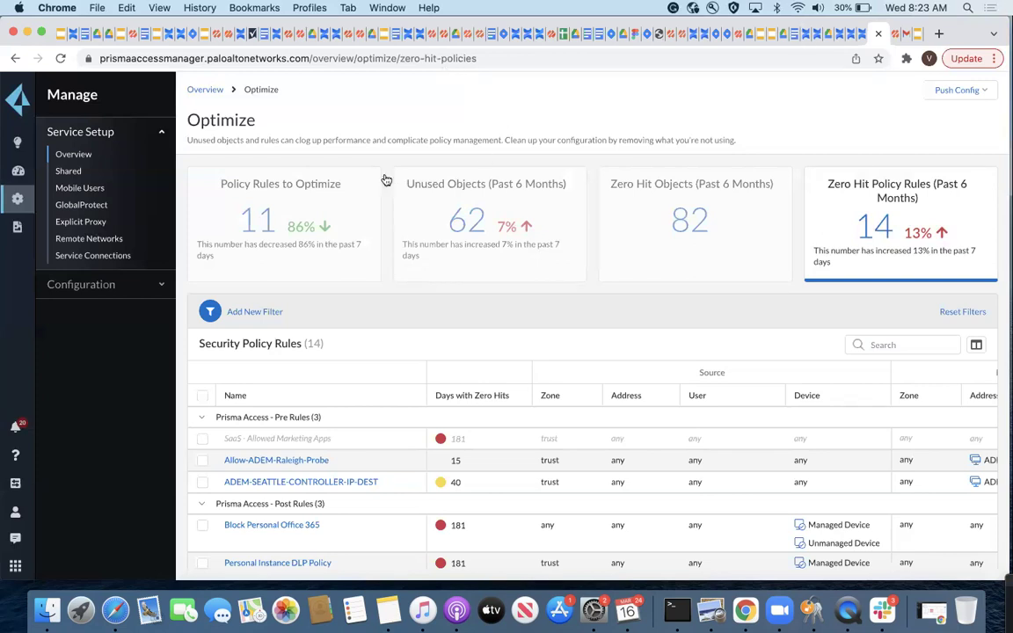
left_click(76, 157)
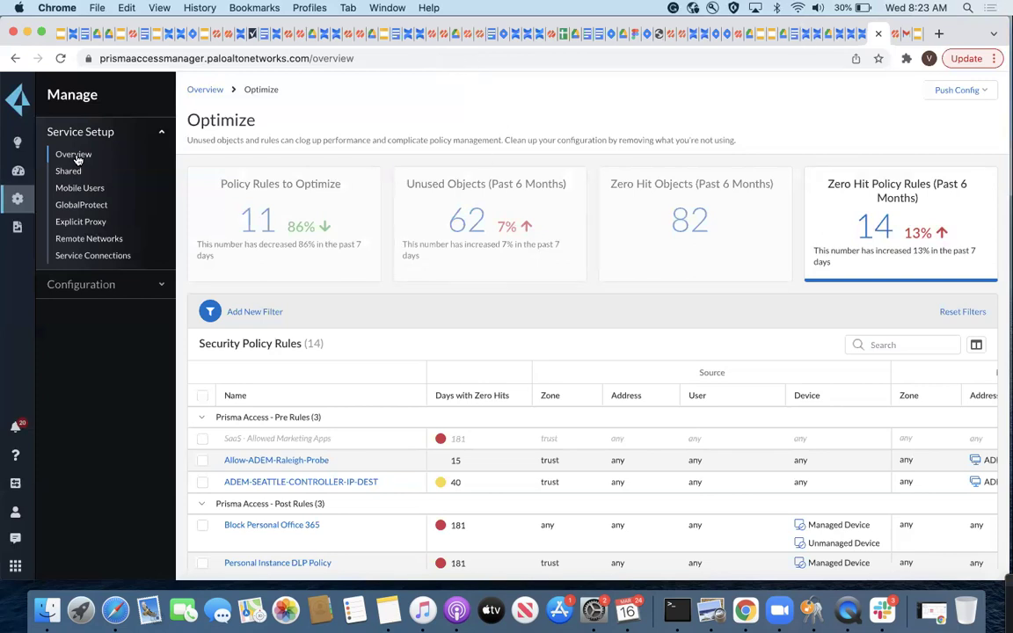
left_click(97, 205)
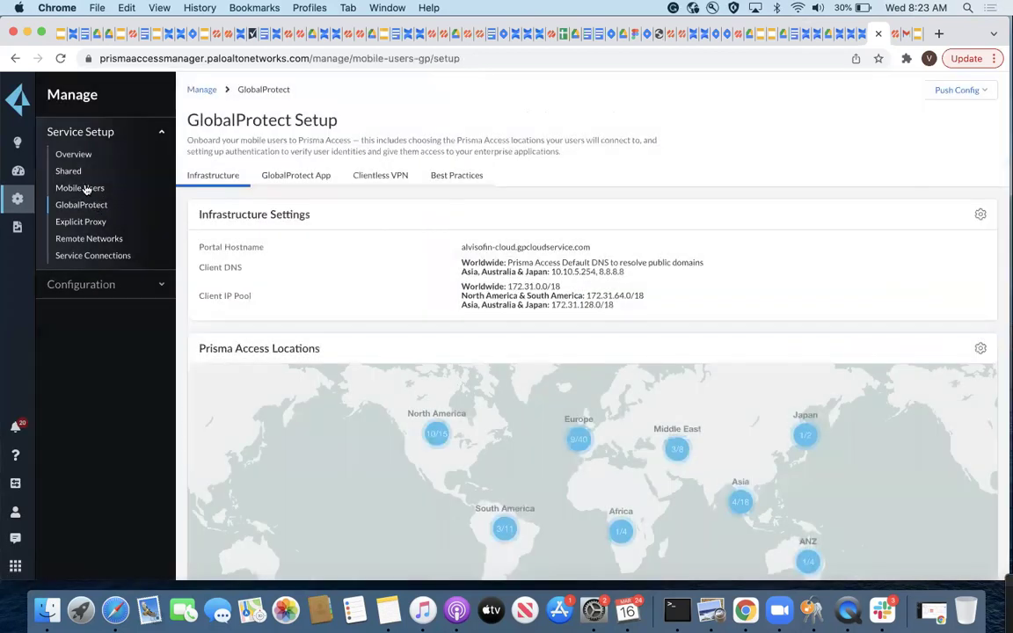
left_click(85, 189)
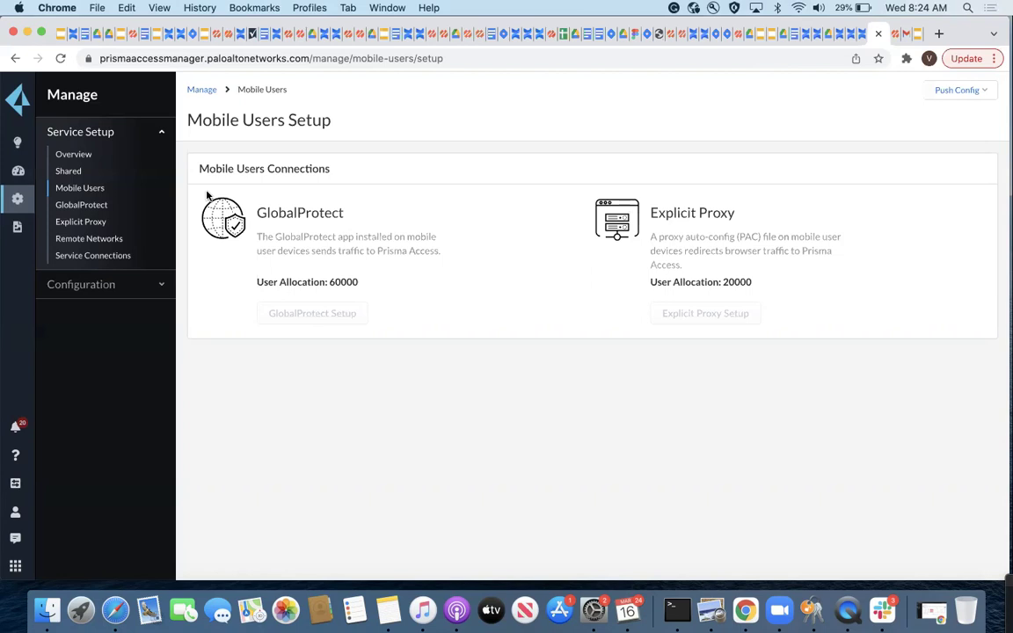
Open the infrastructure settings of the GlobalProtect setup and place the cursor in the portal hostname
left_click(78, 211)
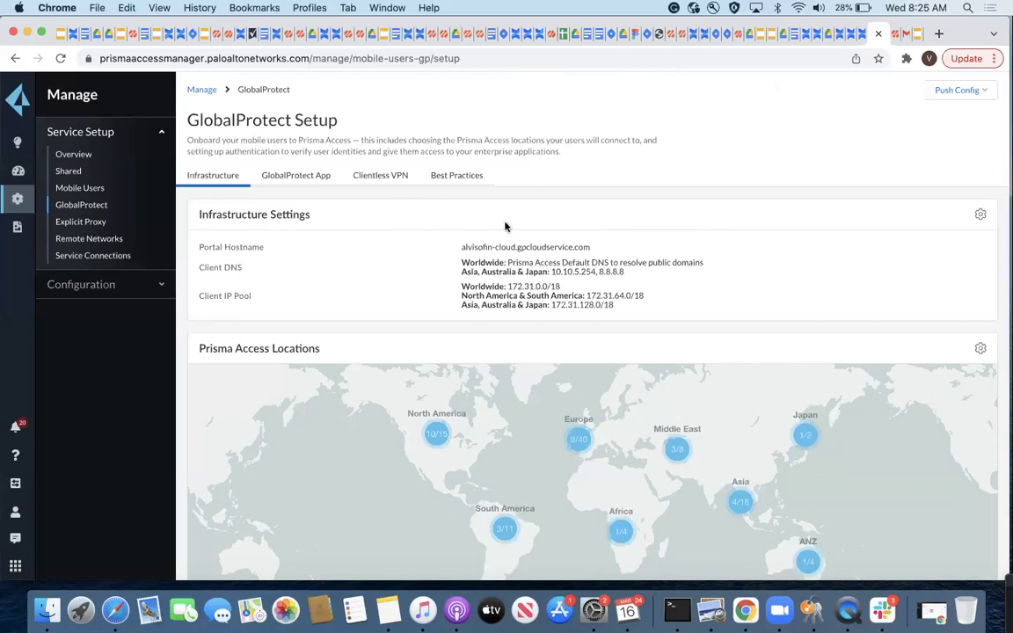
scroll(388, 214, "down", 1)
scroll(388, 214, "up", 1)
left_click(980, 214)
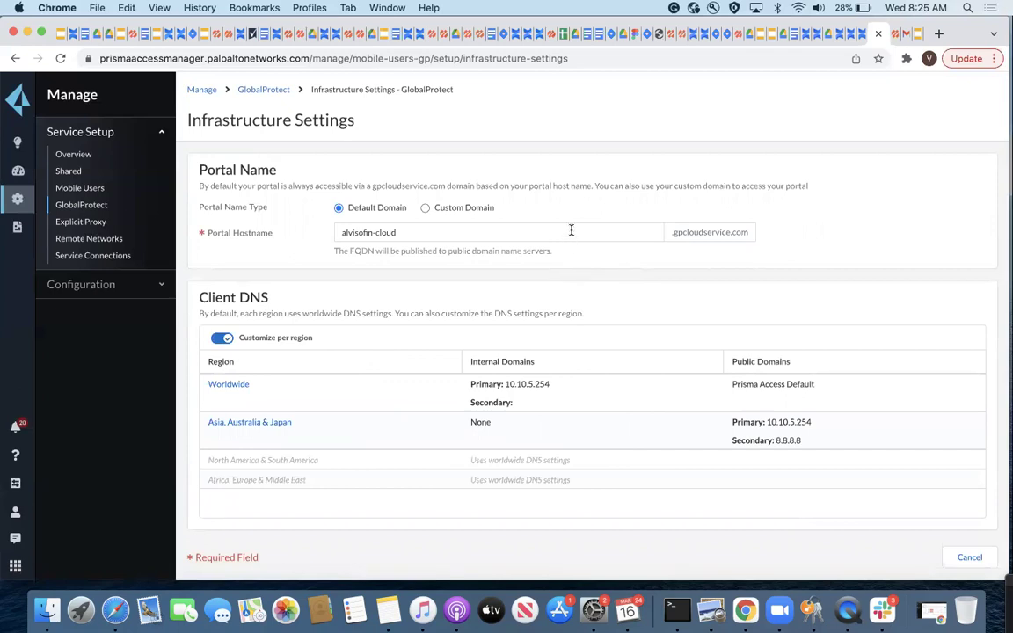
left_click(445, 233)
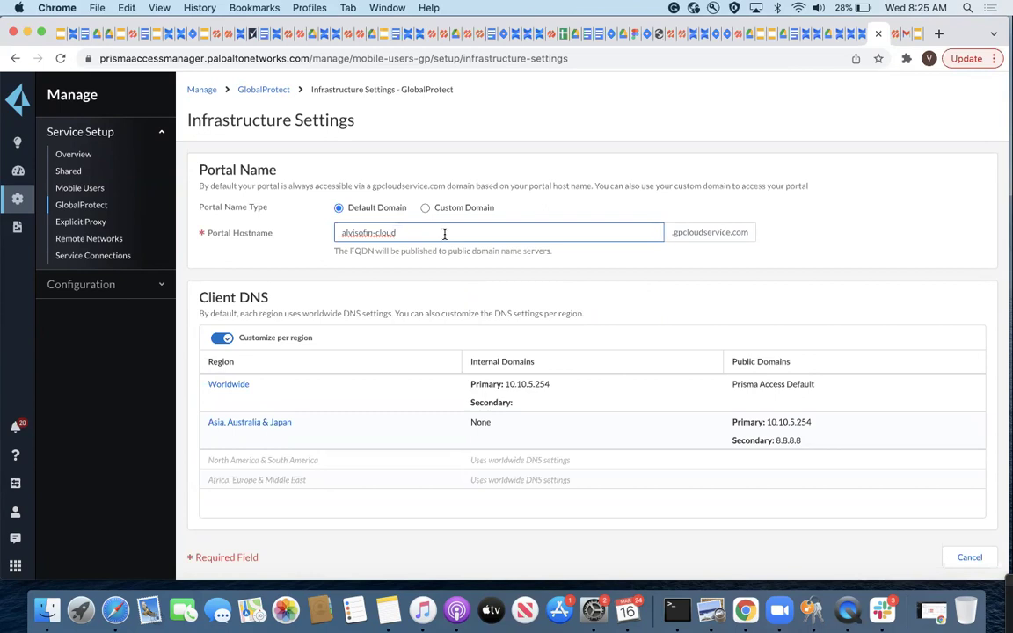
Review the Client DNS, Client IP Pool, IPv6 and WINS sections of the GlobalProtect infrastructure settings
scroll(444, 234, "down", 1)
scroll(444, 234, "down", 2)
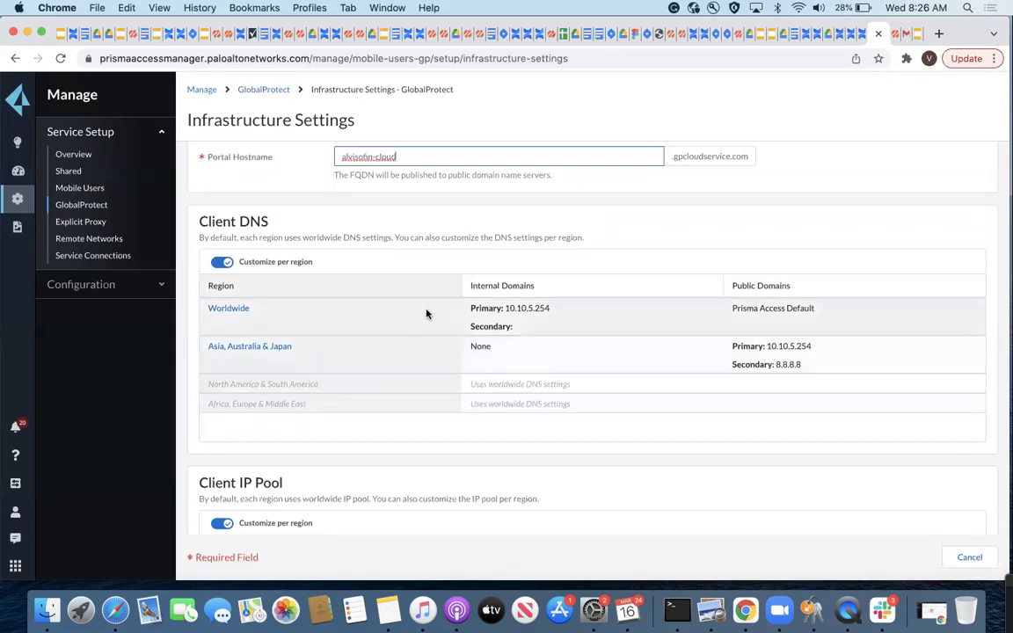
scroll(427, 315, "down", 3)
scroll(427, 315, "down", 2)
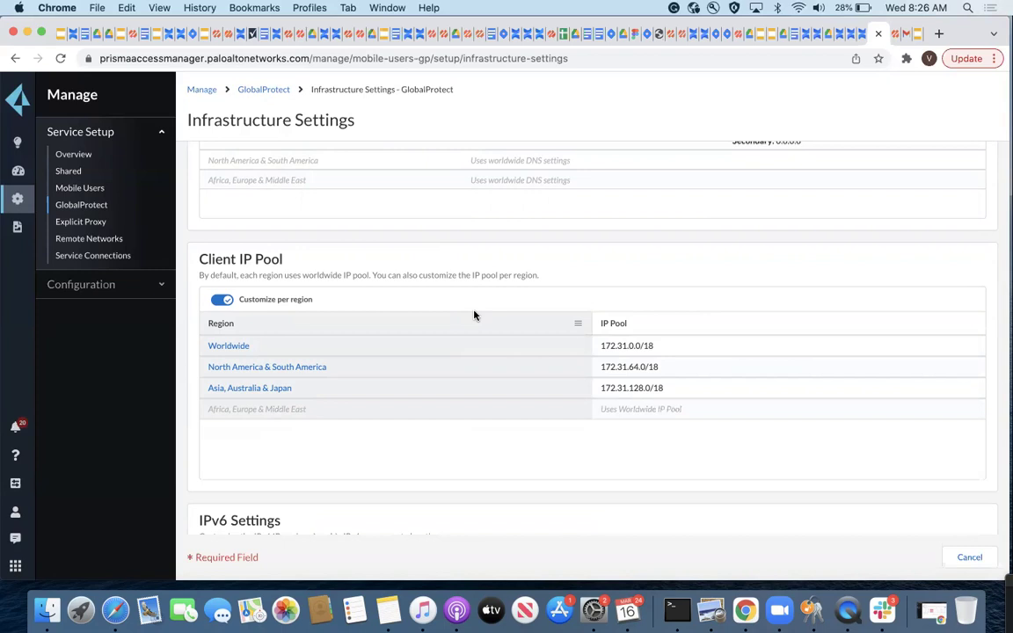
scroll(474, 316, "down", 1)
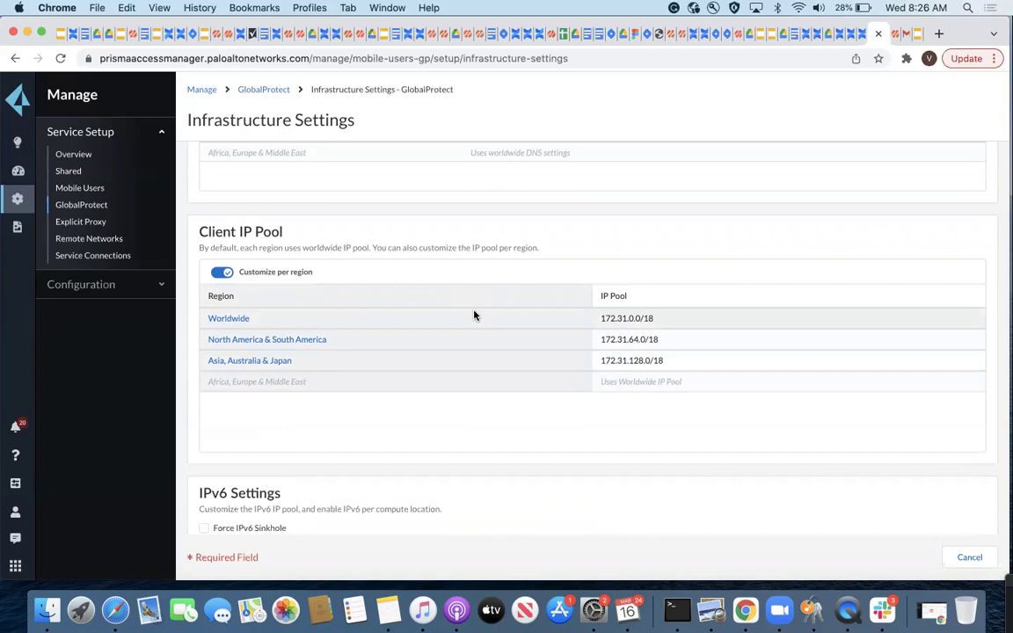
scroll(474, 316, "down", 10)
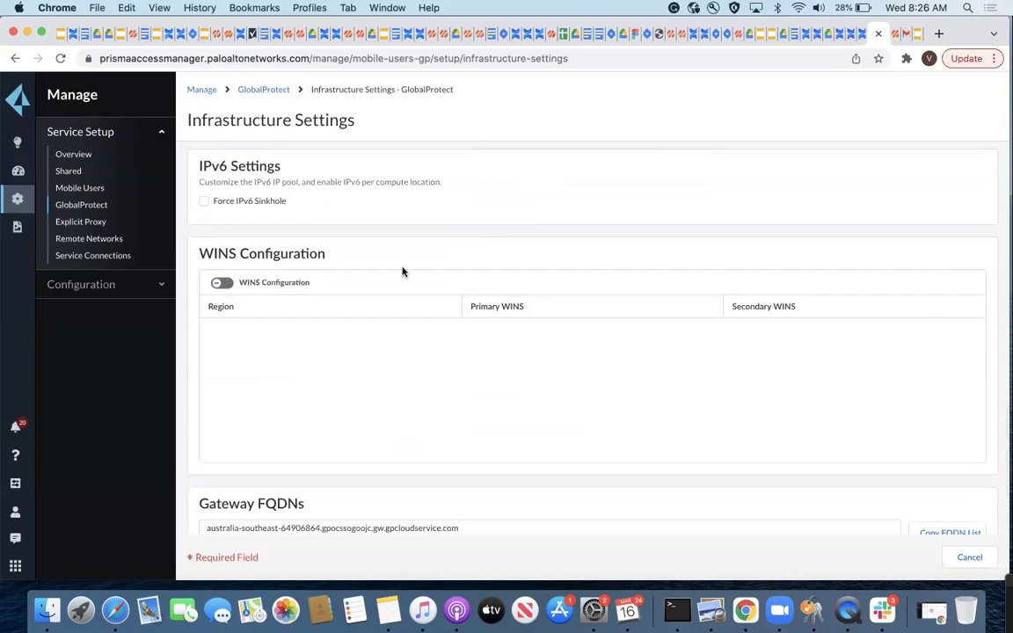
scroll(441, 341, "down", 1)
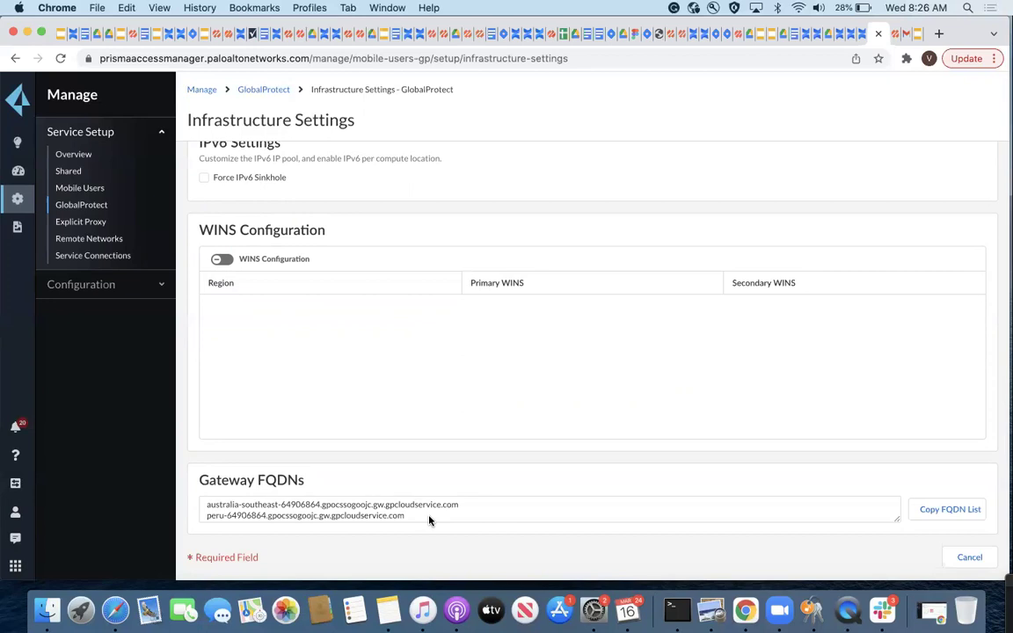
Highlight the Gateway FQDNs list, and return to the GlobalProtect Setup page
left_click_drag(430, 520, 289, 497)
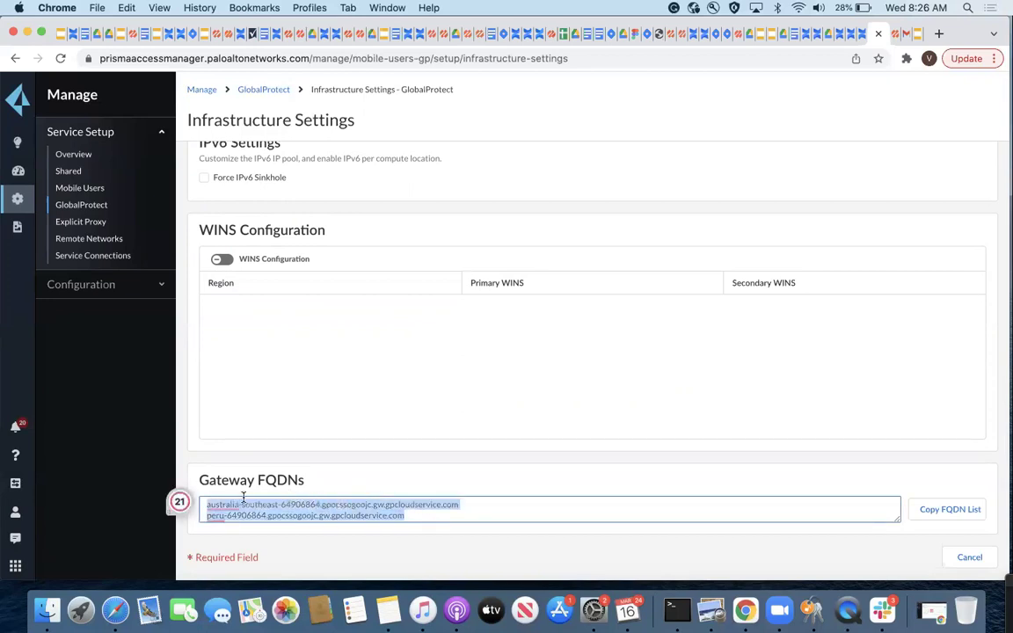
scroll(856, 328, "up", 5)
scroll(856, 328, "up", 5)
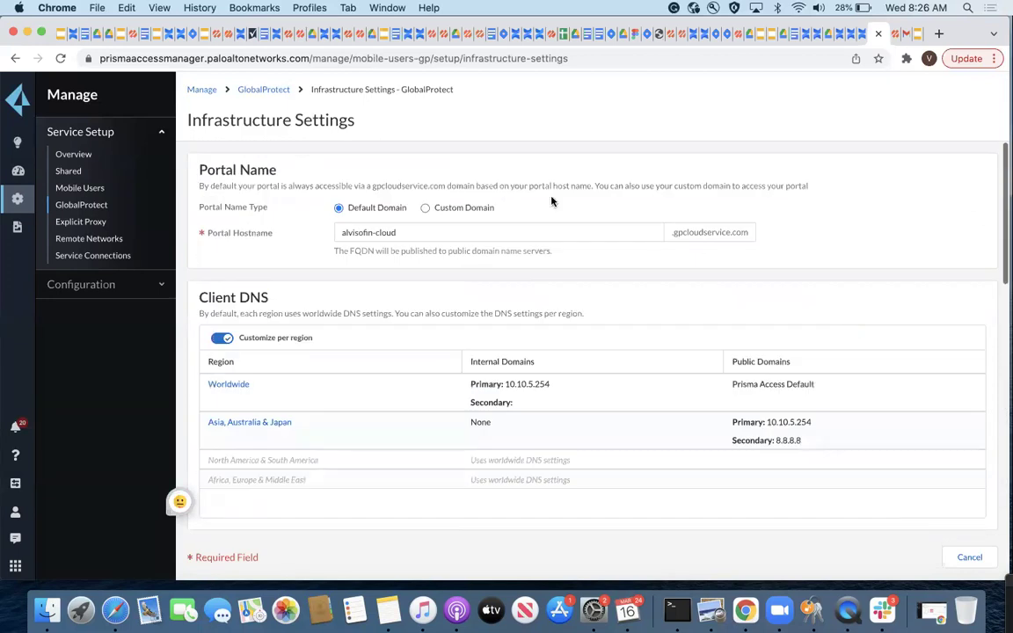
double_click(263, 91)
left_click(275, 89)
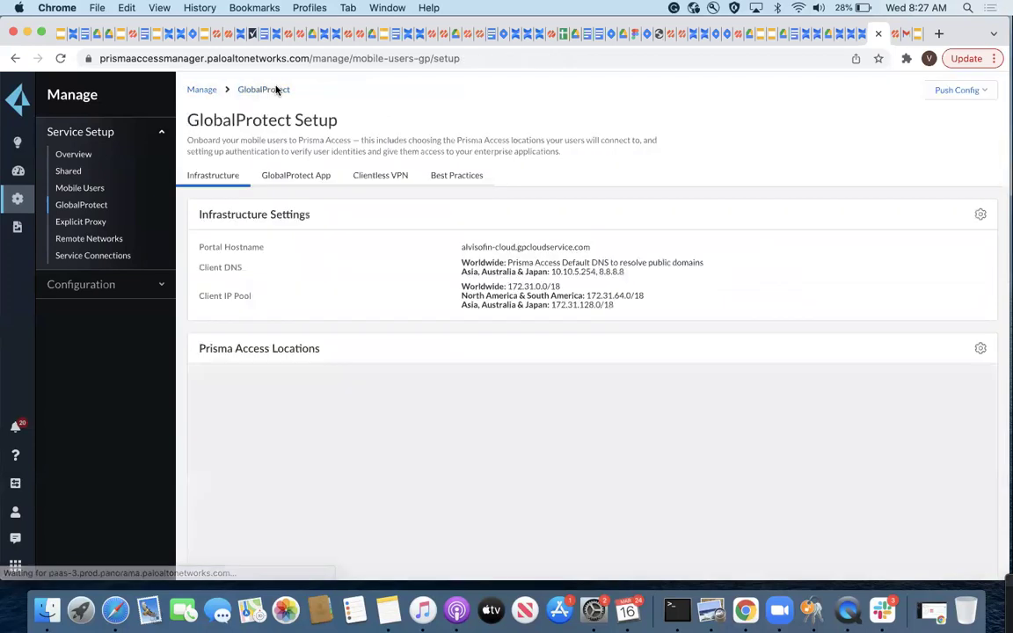
Open the Prisma Access Locations configuration, view the North America locations, and return to GlobalProtect Setup without changes
scroll(657, 290, "down", 1)
scroll(657, 291, "down", 3)
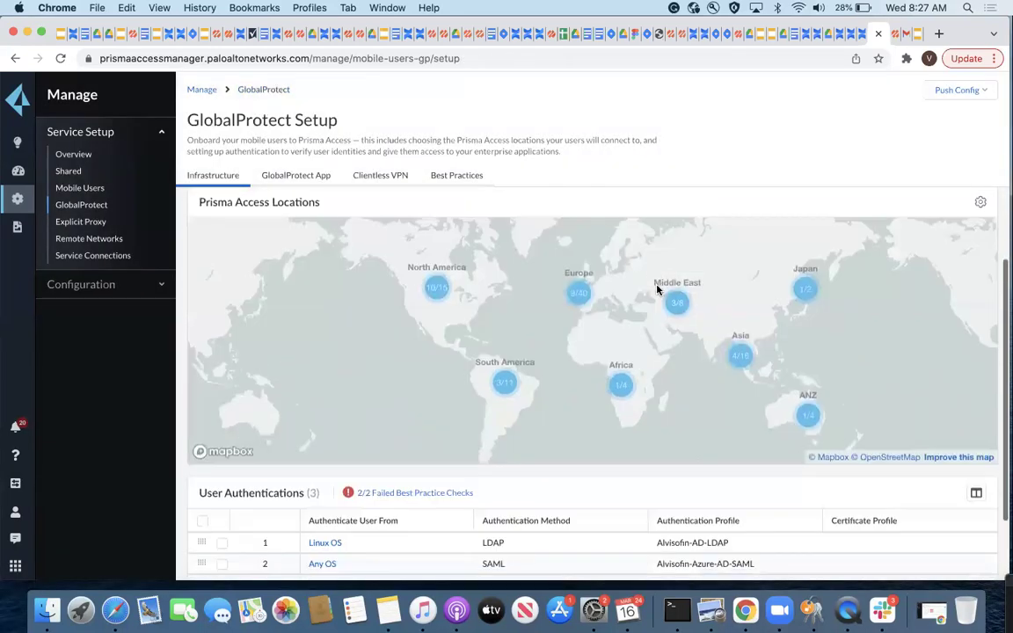
left_click(981, 200)
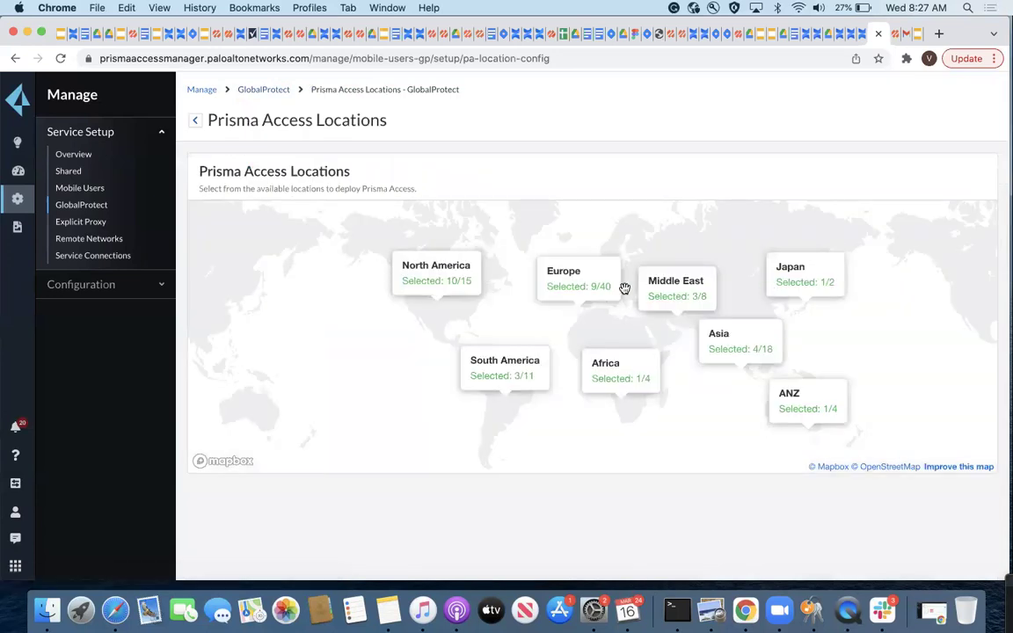
left_click(451, 286)
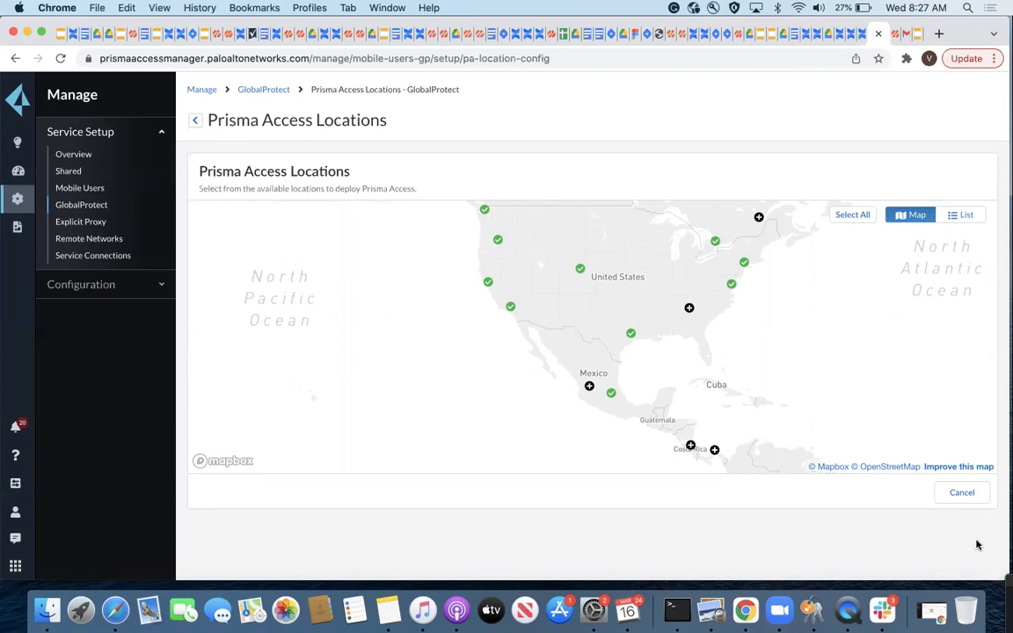
left_click(962, 497)
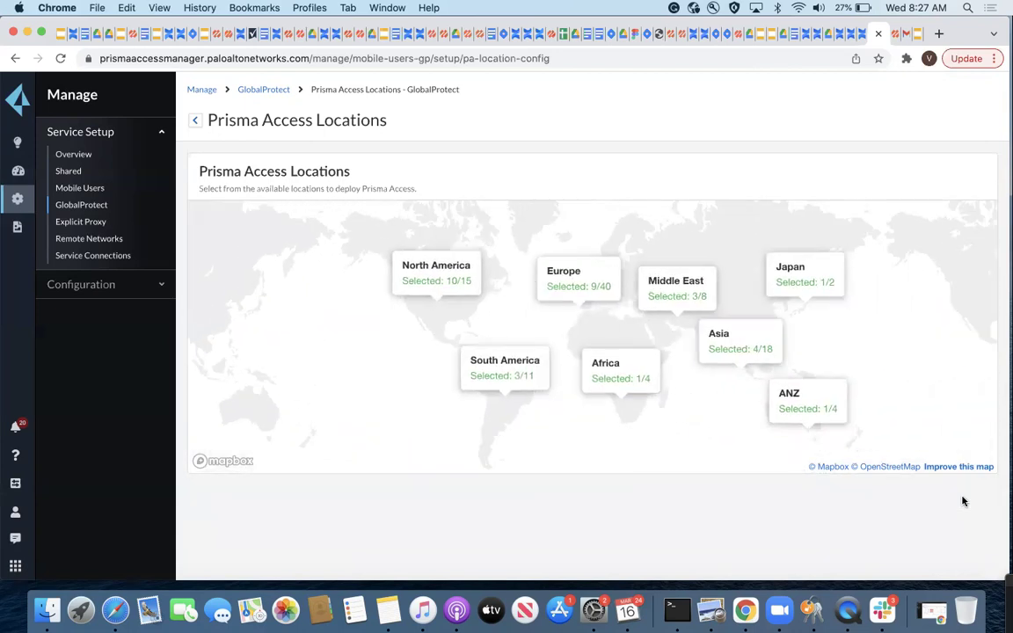
left_click(196, 120)
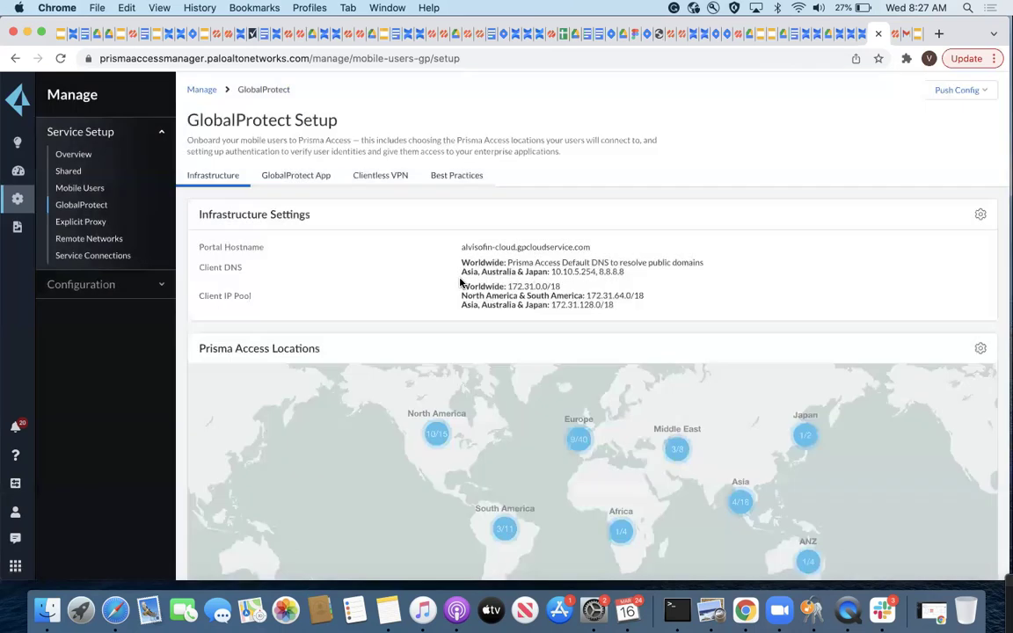
Inspect the Linux OS entry under User Authentications, cancel out of it, and go back to the authentications list
scroll(460, 281, "down", 5)
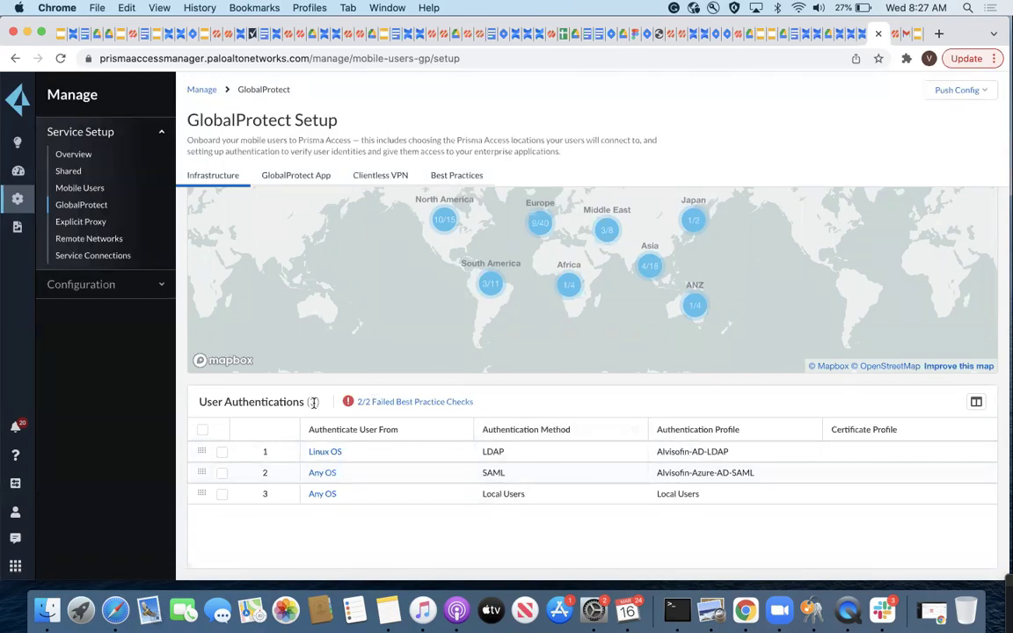
left_click(325, 452)
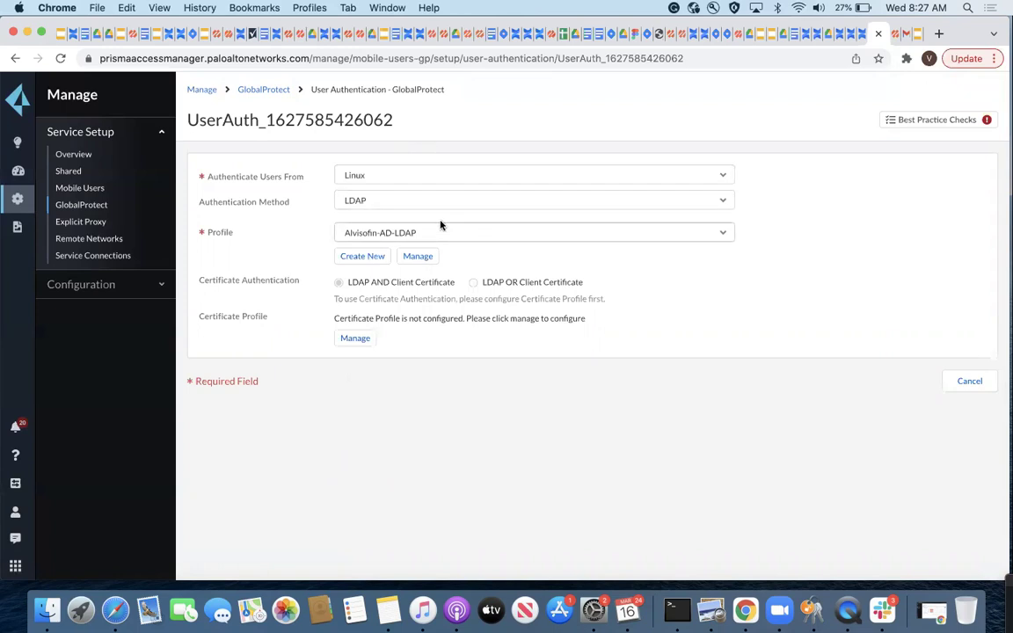
left_click(967, 382)
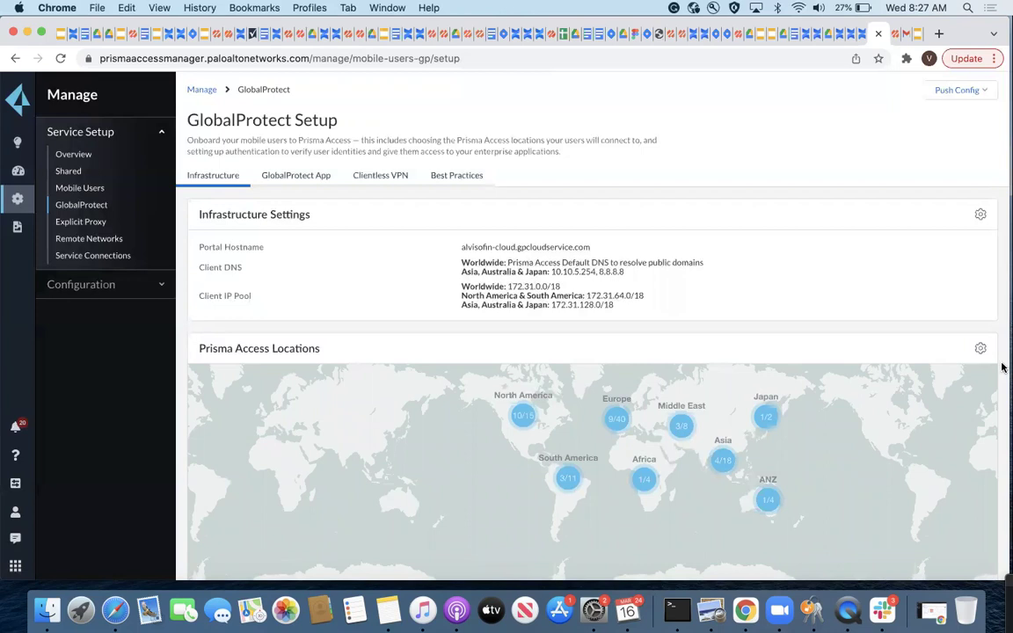
scroll(998, 363, "down", 5)
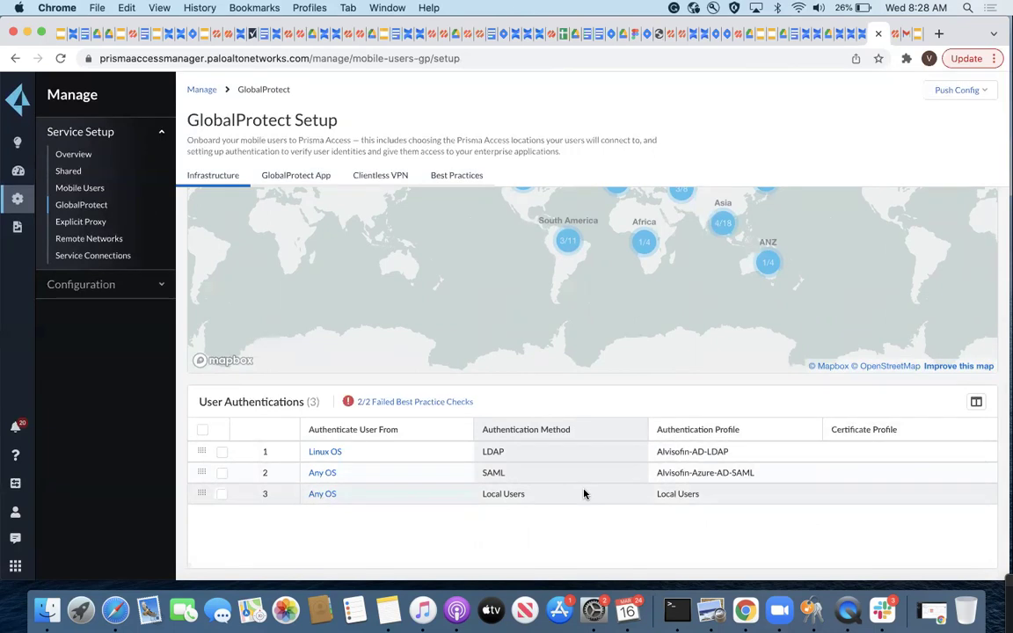
Open Ep-App-Config from the GlobalProtect App settings and review its match criteria
scroll(584, 493, "up", 6)
scroll(567, 356, "up", 5)
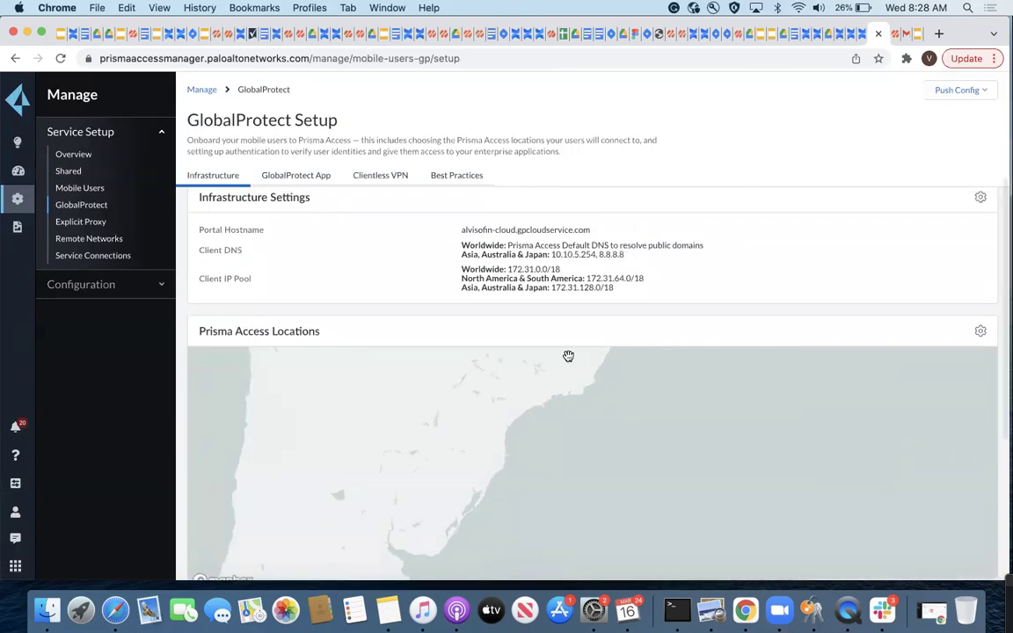
left_click(321, 177)
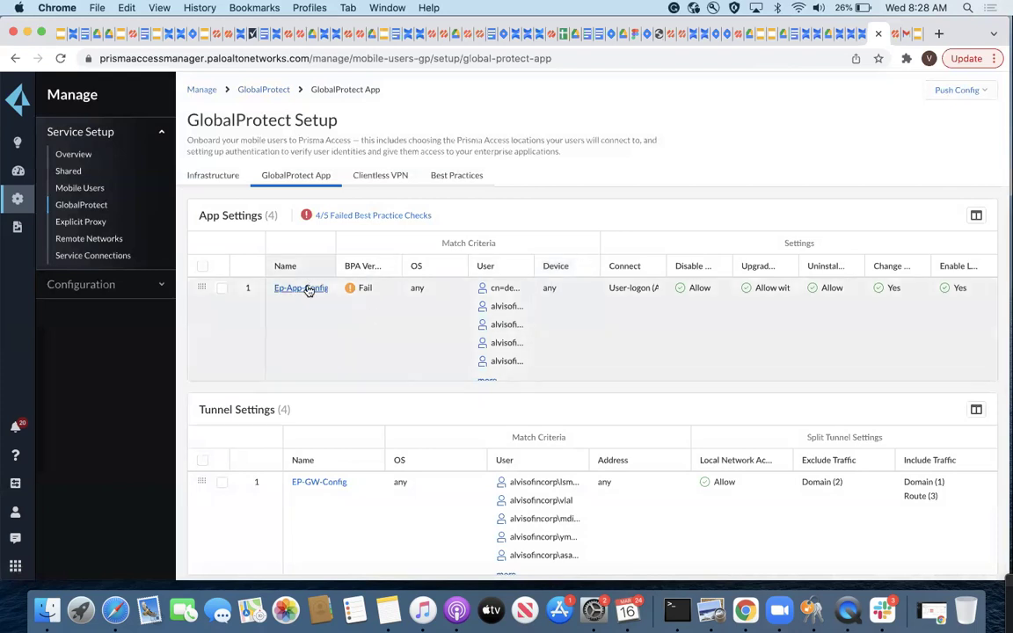
left_click(304, 288)
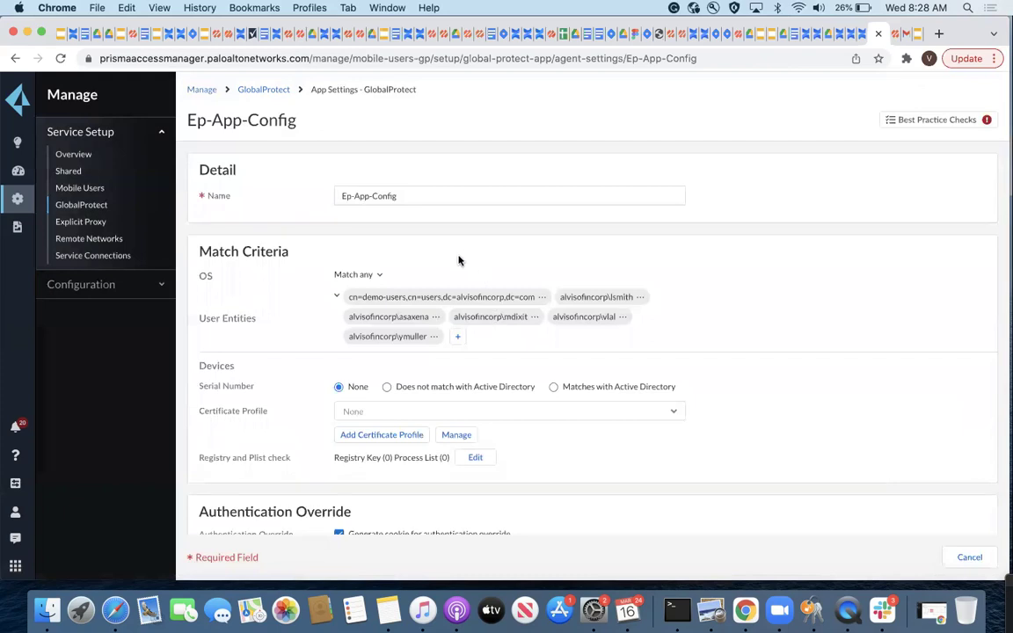
scroll(458, 261, "down", 1)
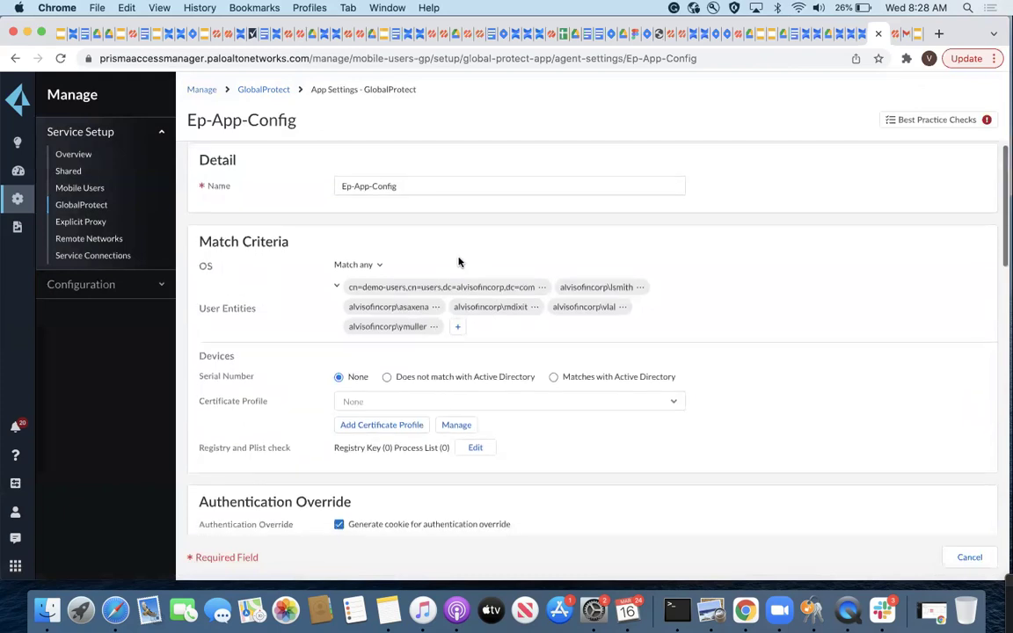
scroll(459, 261, "up", 1)
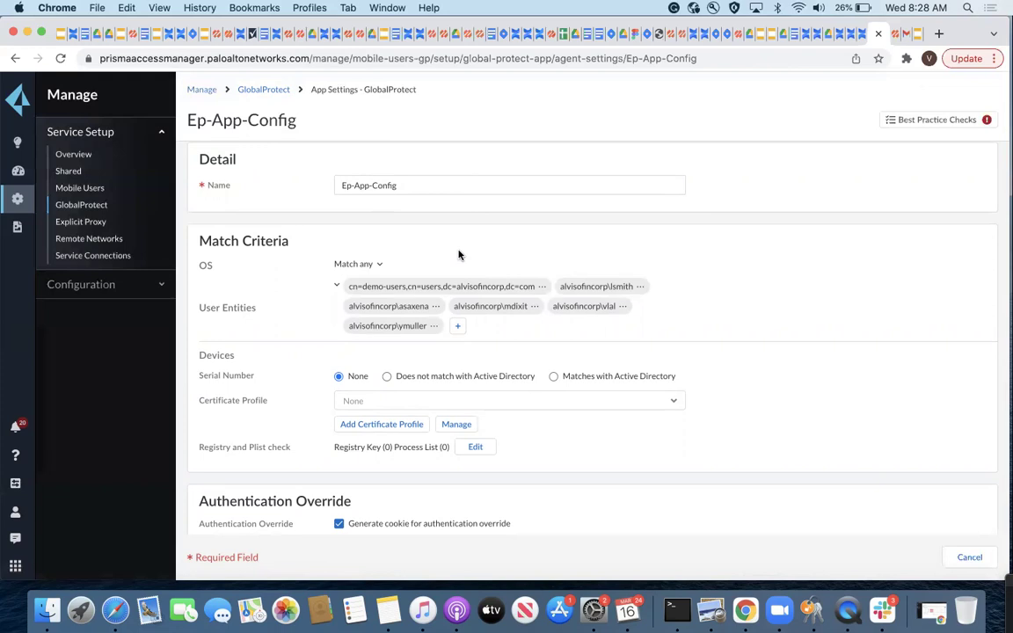
scroll(458, 256, "down", 2)
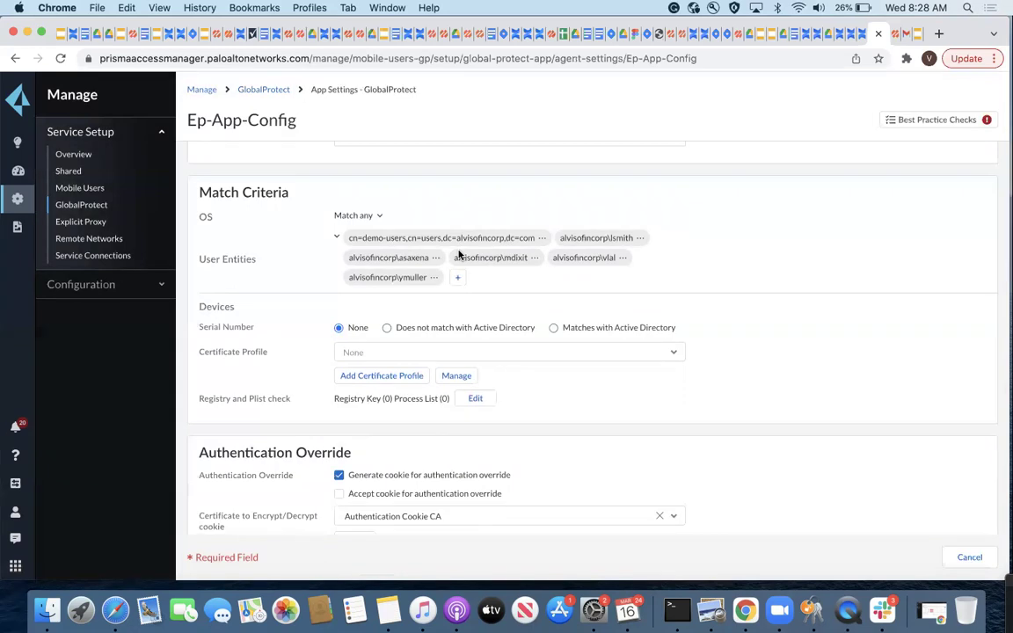
scroll(420, 197, "up", 2)
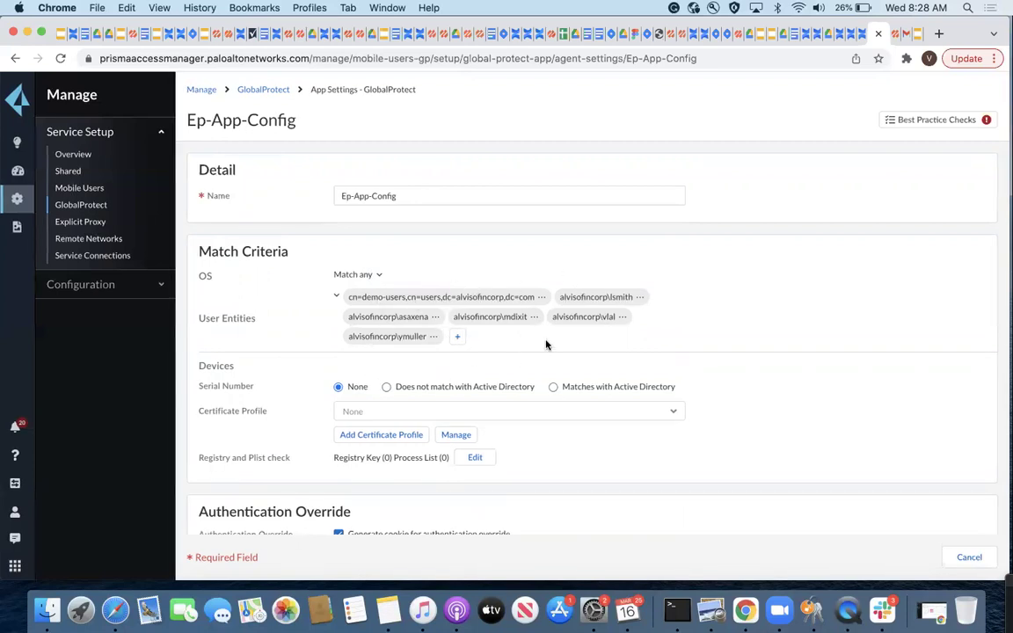
Review the Authentication Override and App Configuration sections of Ep-App-Config, and view the available Connect options without changing the selection
scroll(407, 380, "down", 1)
scroll(406, 380, "down", 5)
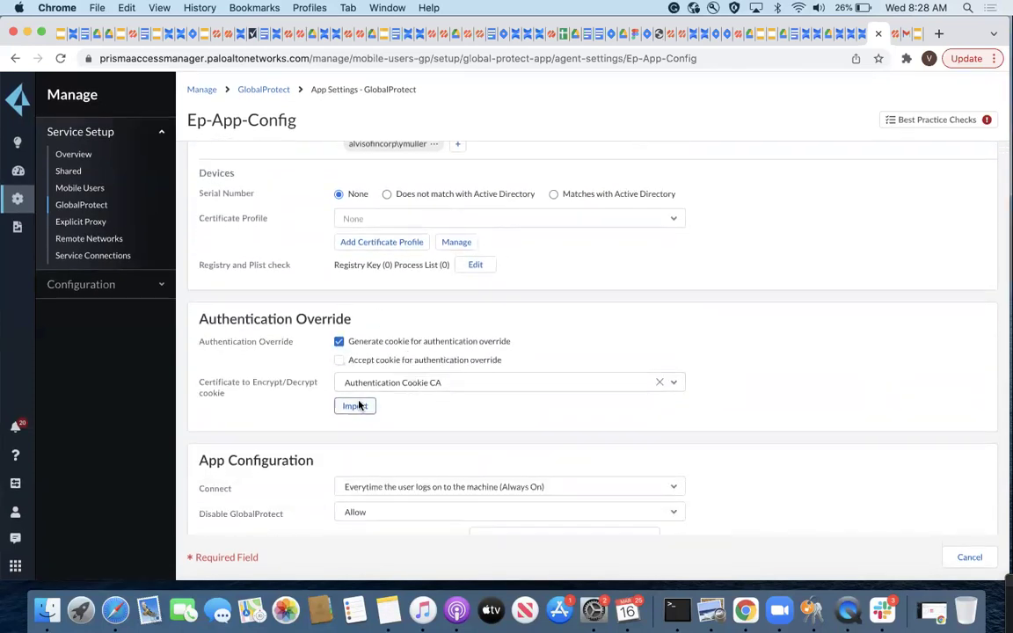
scroll(380, 389, "down", 3)
scroll(396, 383, "down", 3)
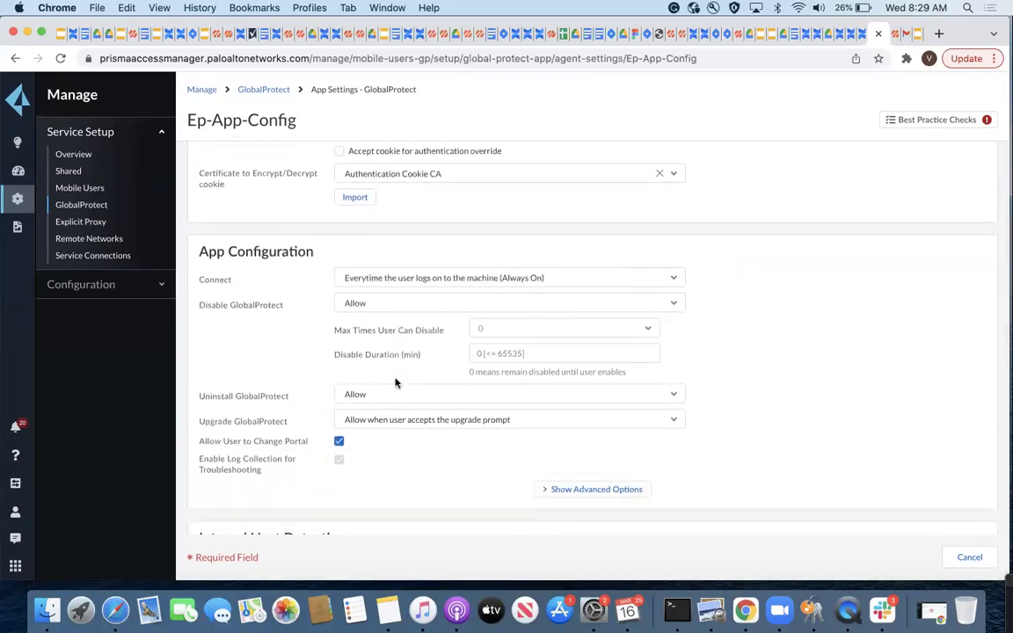
left_click(674, 280)
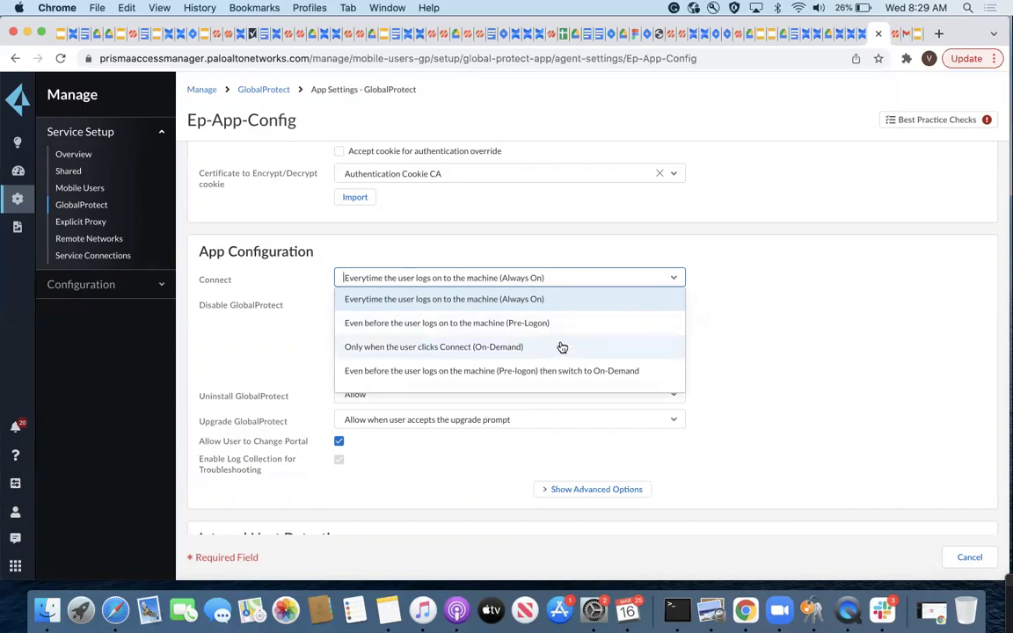
left_click(823, 294)
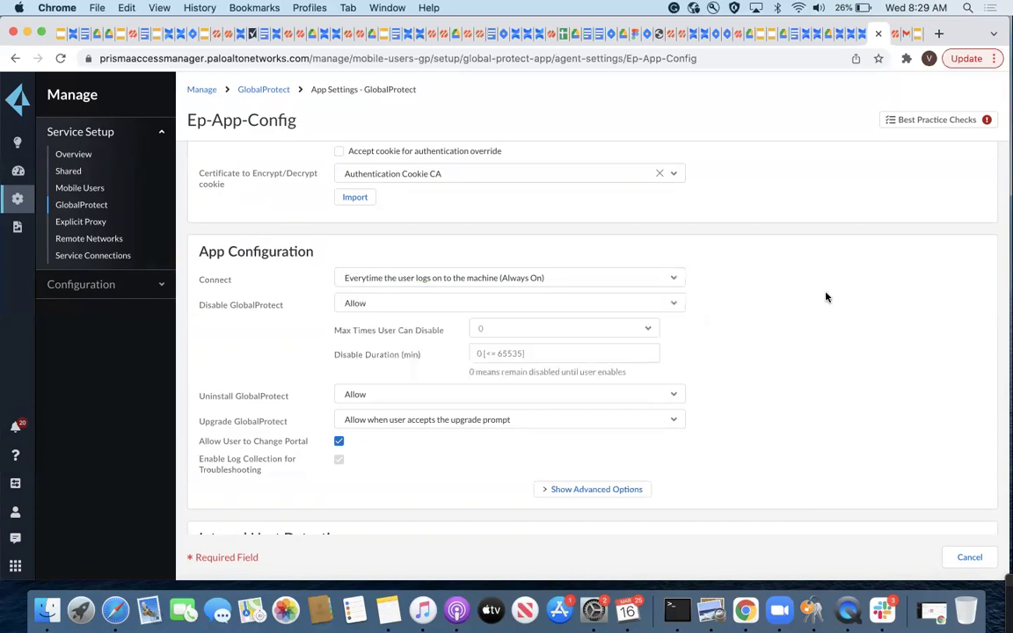
Expand the advanced options of Ep-App-Config's App Configuration and review the App and Device Quarantine settings
scroll(600, 292, "down", 3)
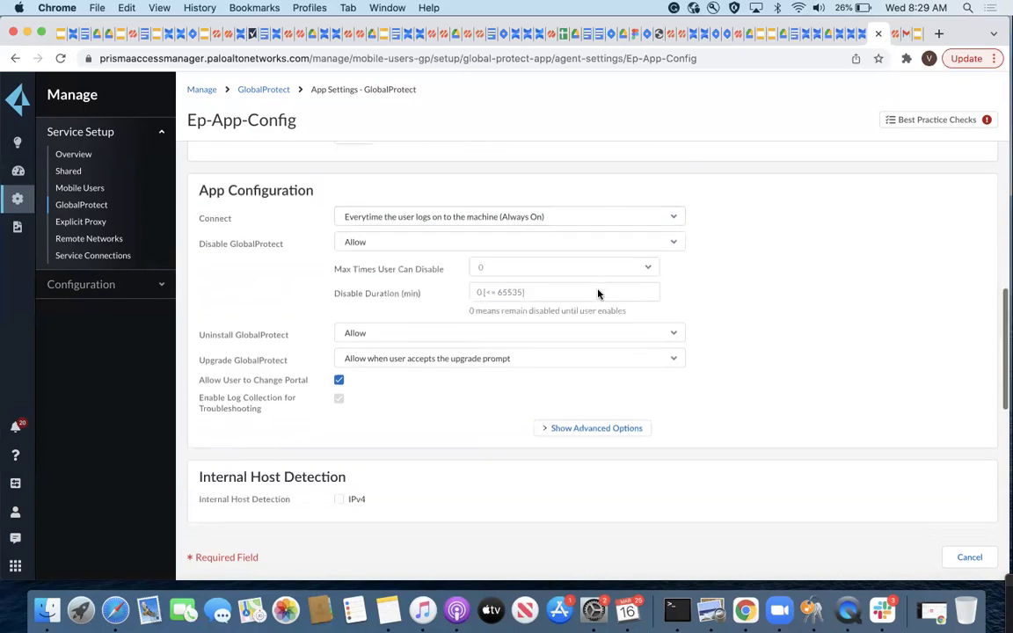
left_click(615, 374)
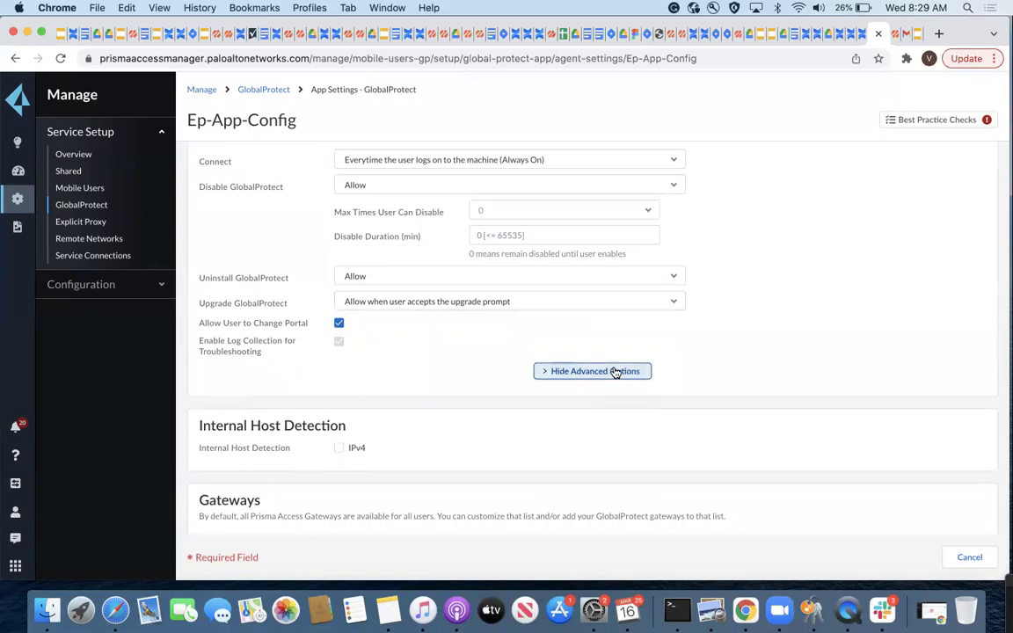
scroll(655, 273, "down", 2)
scroll(653, 273, "down", 2)
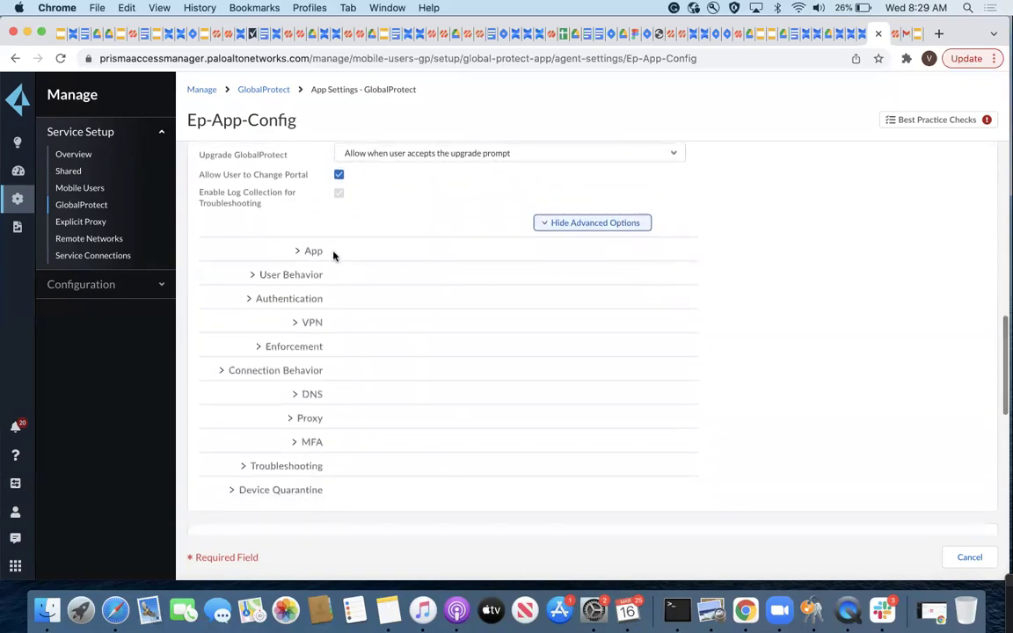
left_click(306, 255)
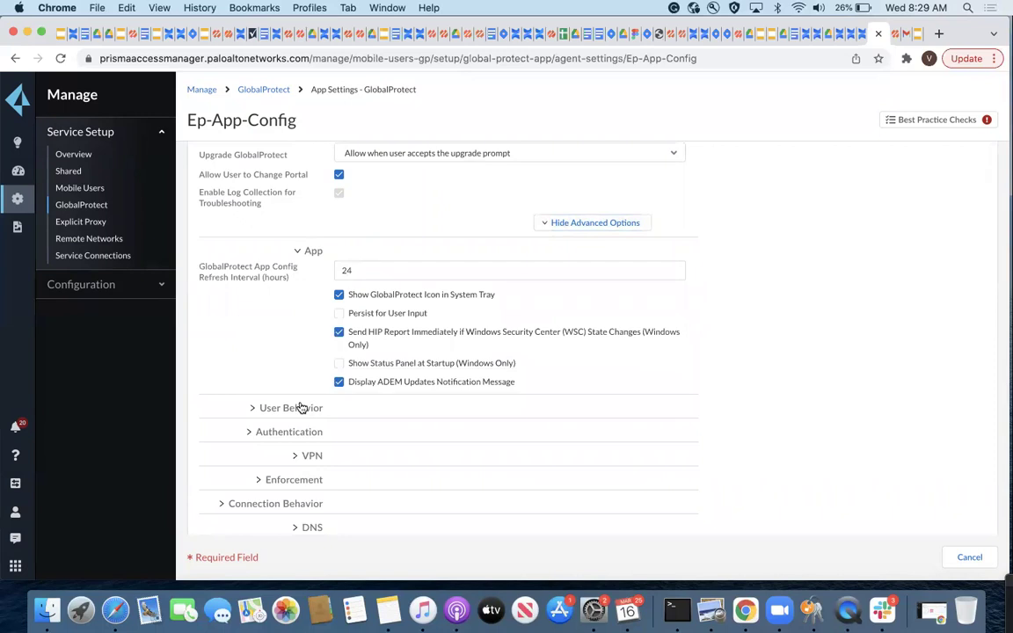
scroll(301, 407, "down", 3)
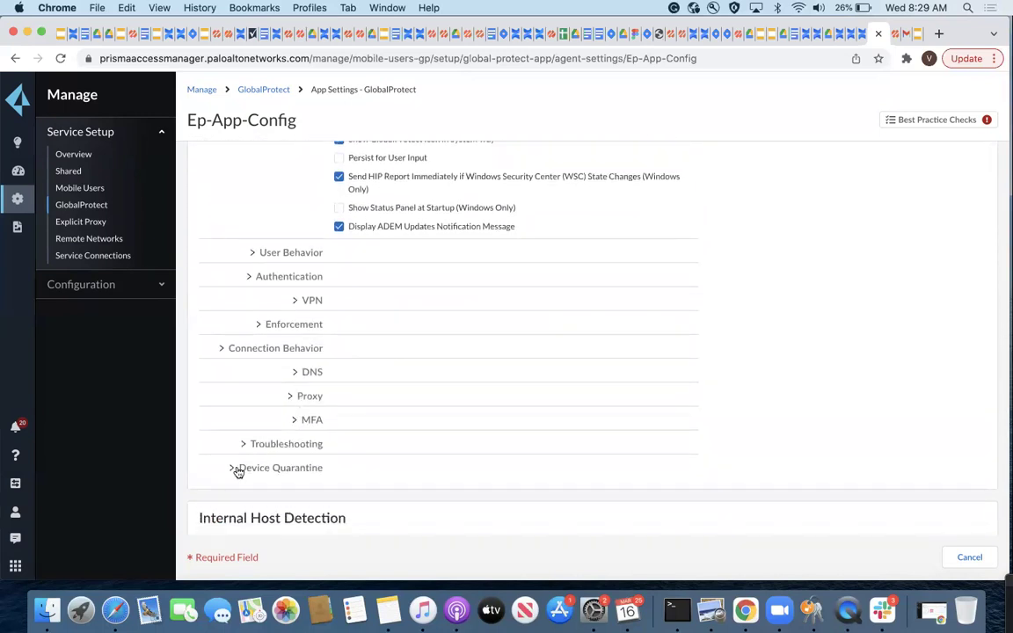
left_click(237, 471)
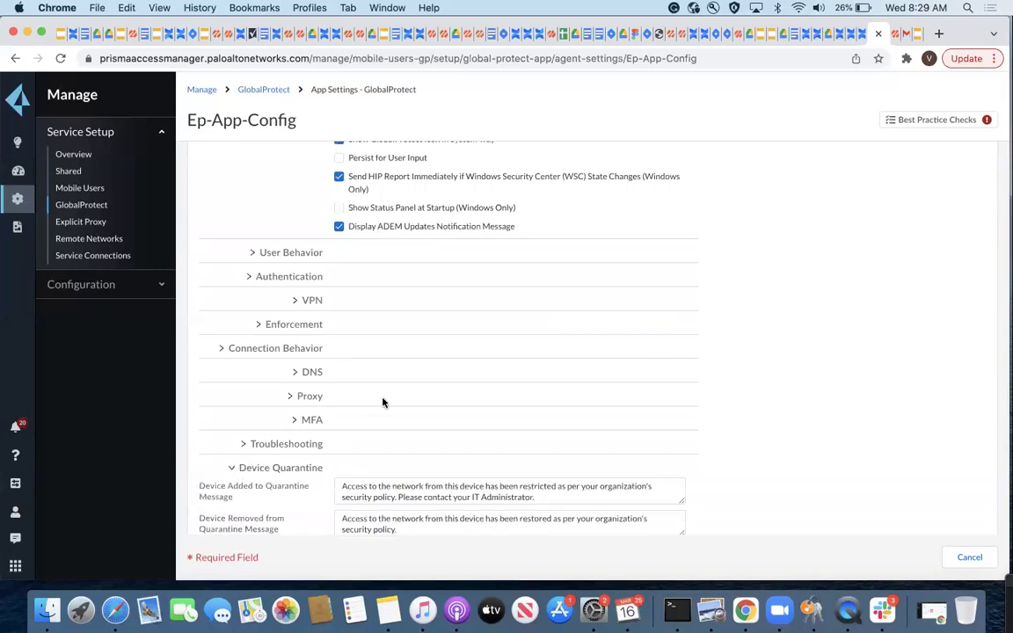
scroll(383, 402, "down", 2)
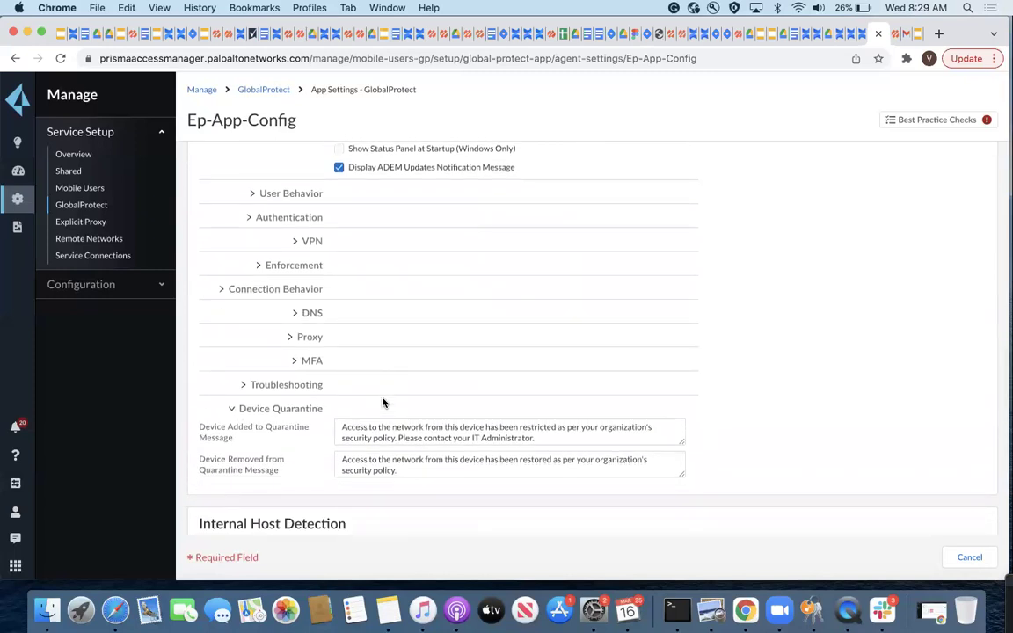
Review the Internal Host Detection and Gateways sections, switching Internal Gateway on to view its list and back off
scroll(383, 402, "down", 5)
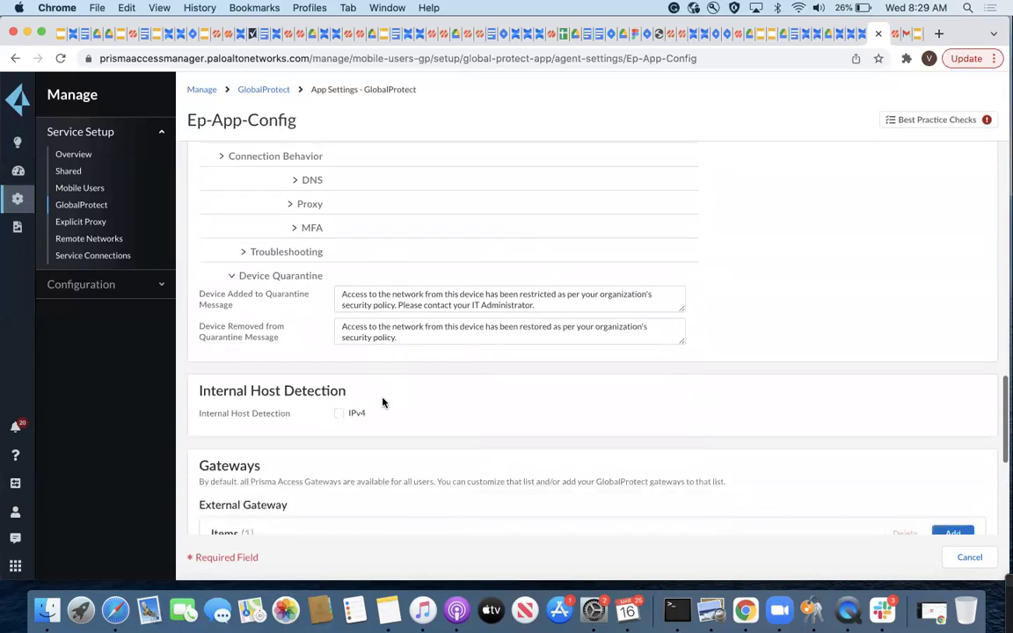
scroll(449, 422, "down", 2)
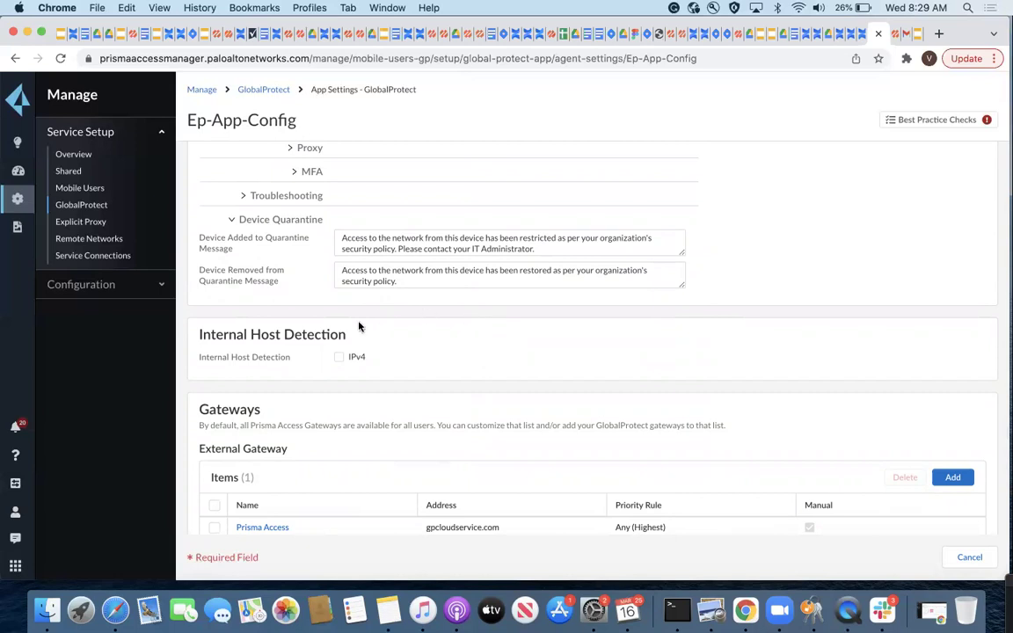
scroll(409, 317, "down", 2)
scroll(408, 318, "down", 5)
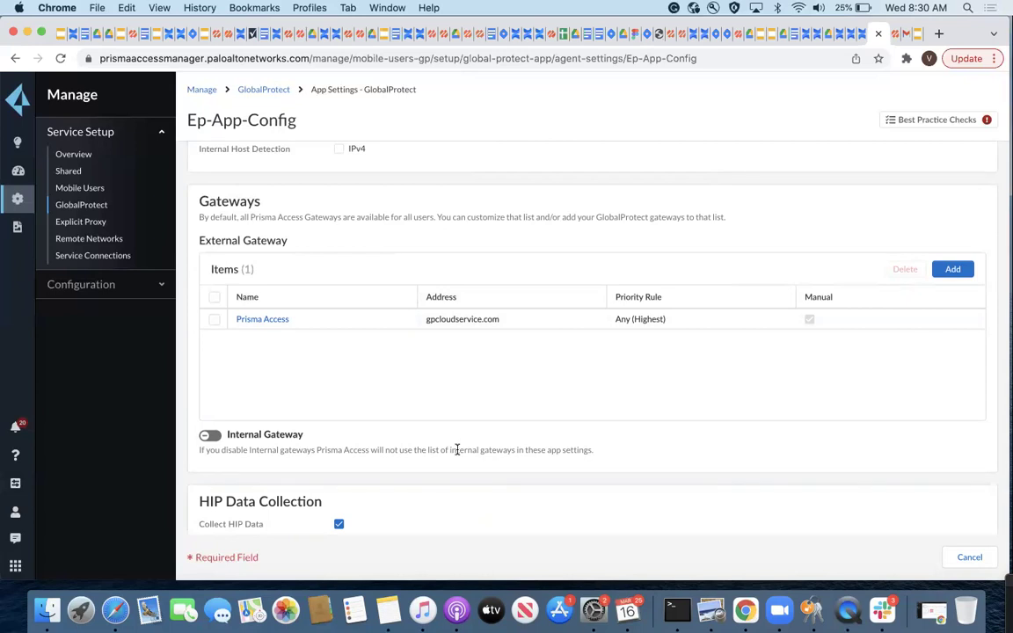
scroll(352, 423, "down", 1)
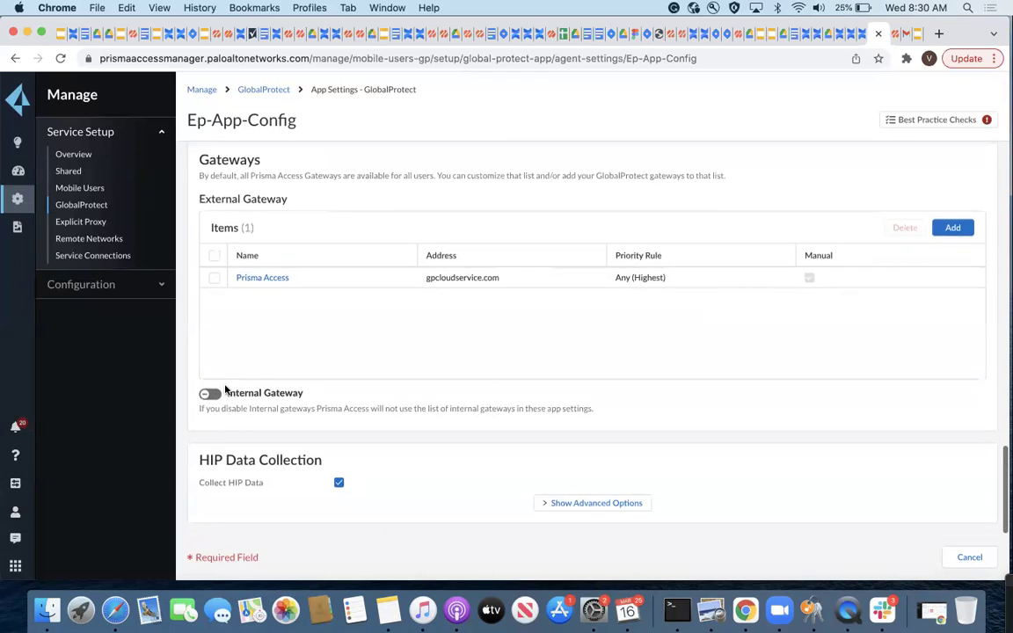
left_click(211, 396)
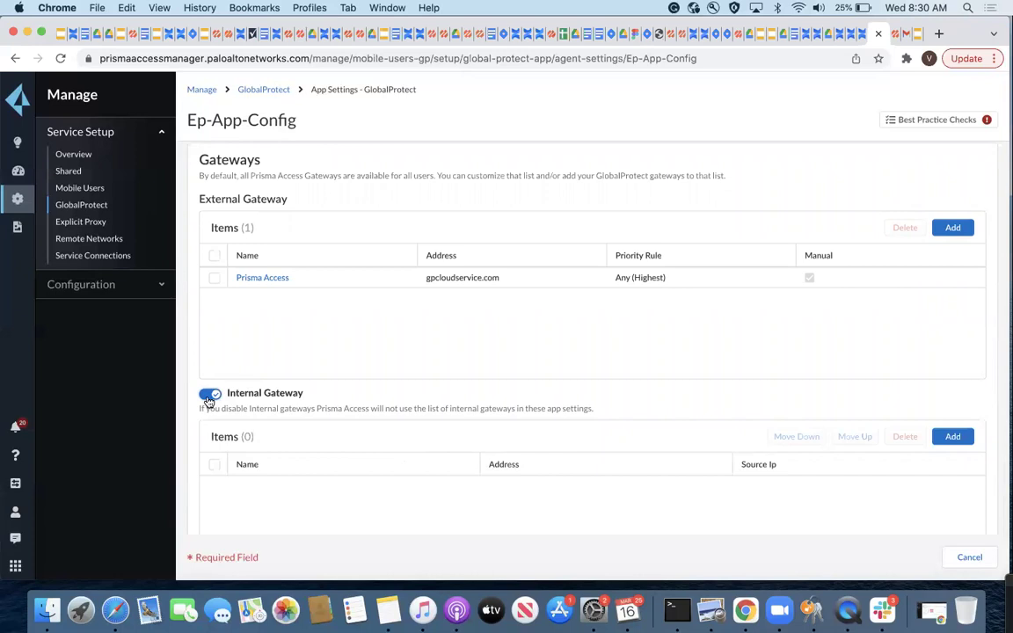
left_click(210, 395)
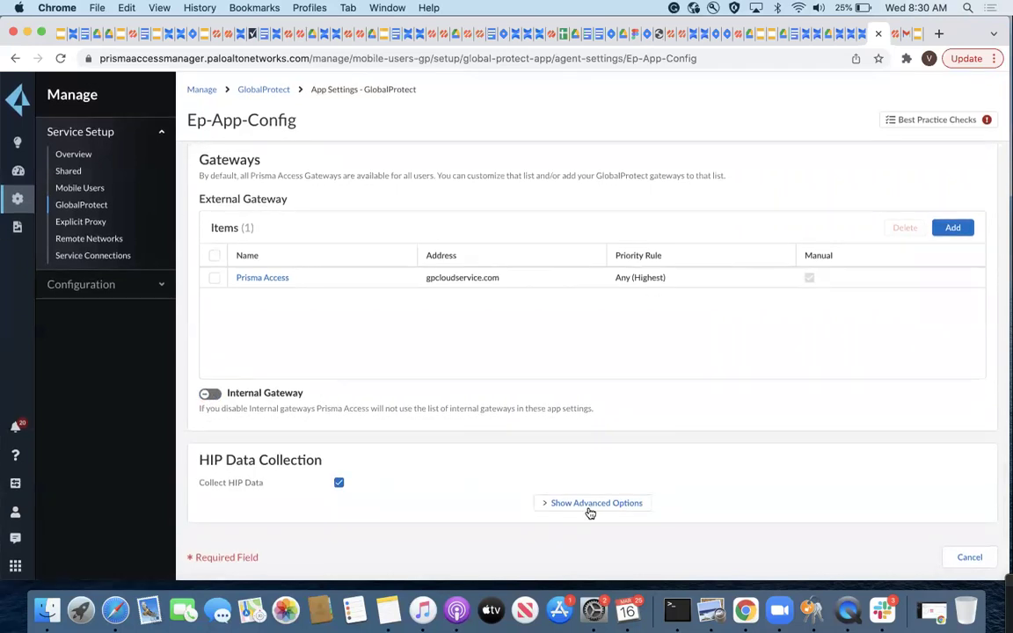
Show the advanced HIP Data Collection options, inspect the custom checks without changes, and cancel out of Ep-App-Config
left_click(604, 504)
scroll(640, 446, "down", 3)
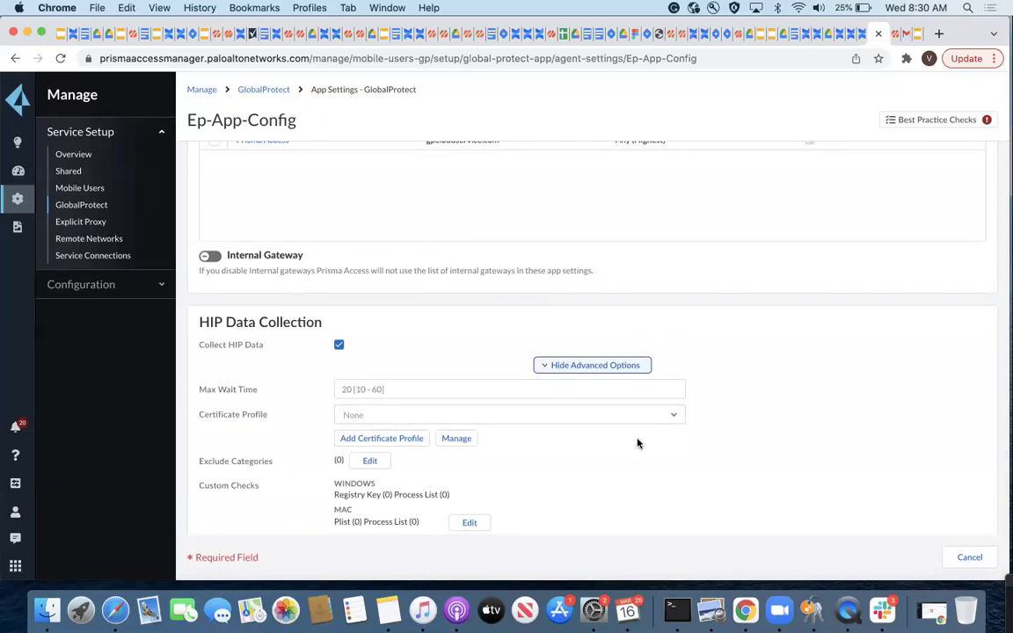
left_click(469, 523)
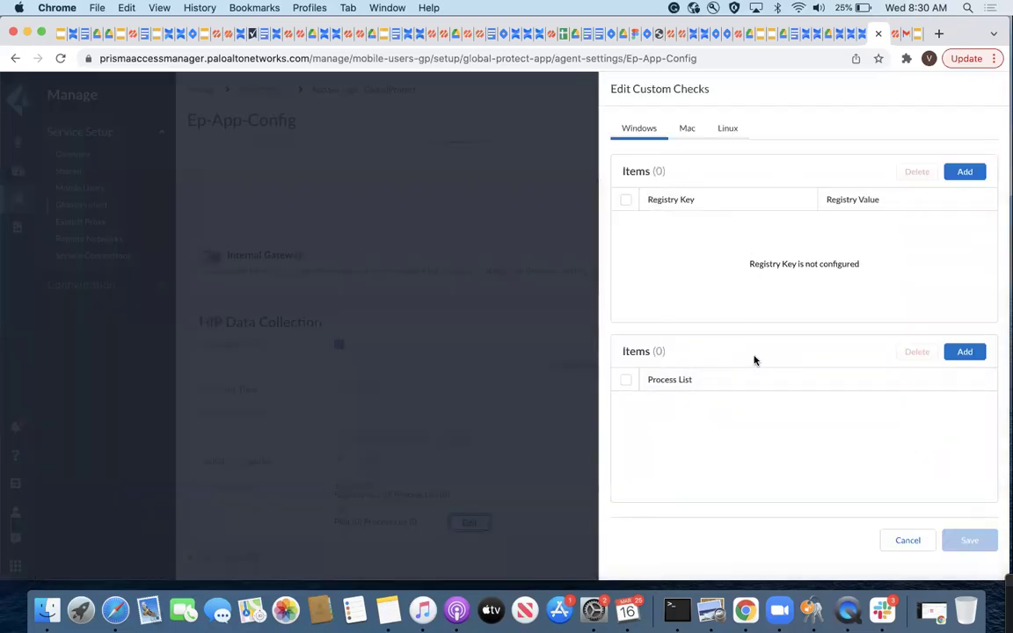
left_click(909, 541)
scroll(775, 495, "up", 15)
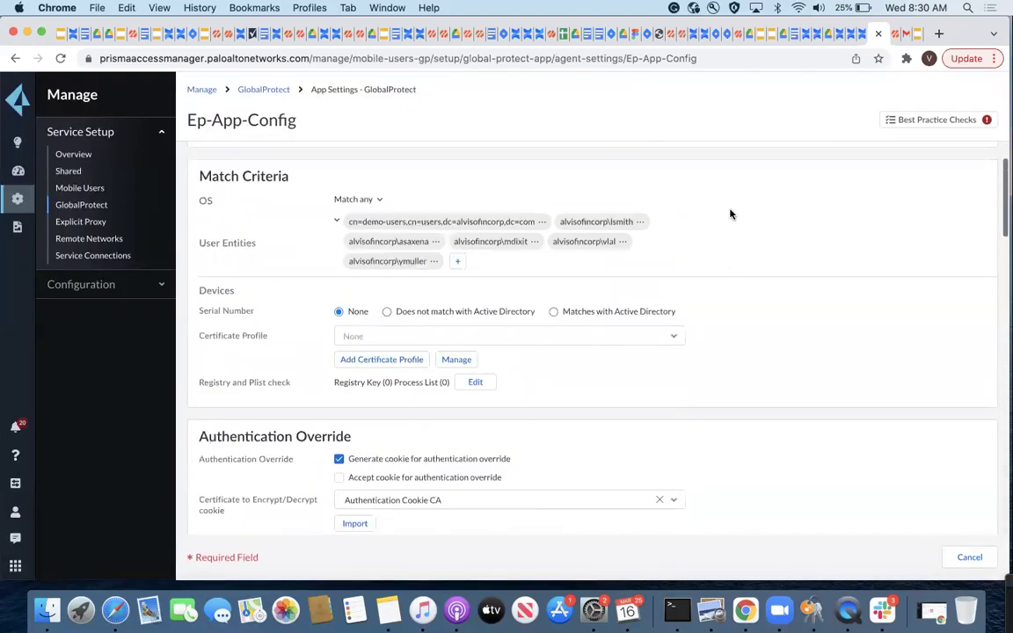
scroll(730, 214, "up", 2)
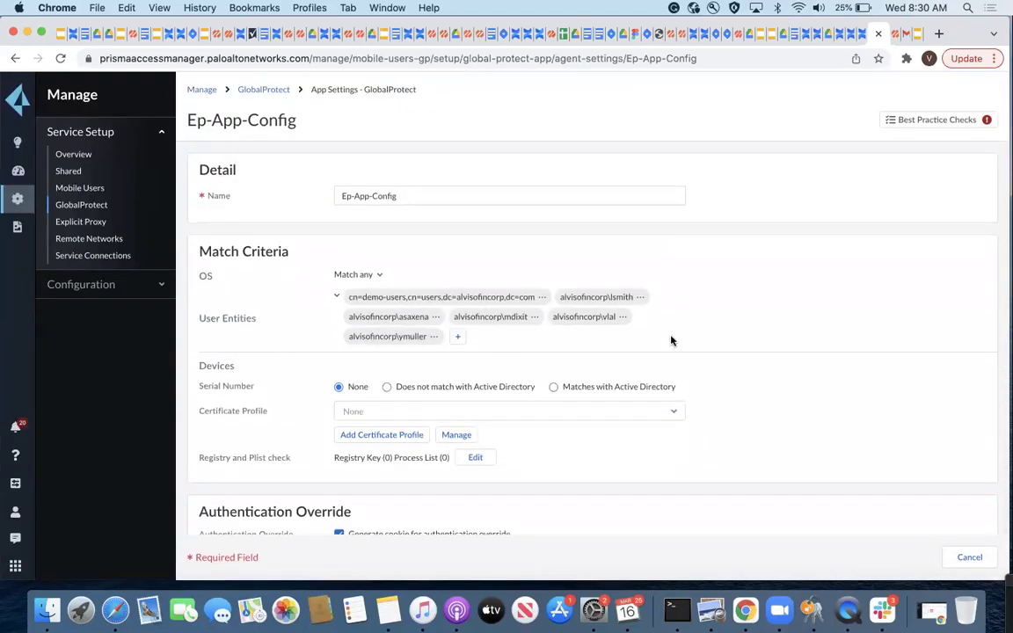
left_click(968, 557)
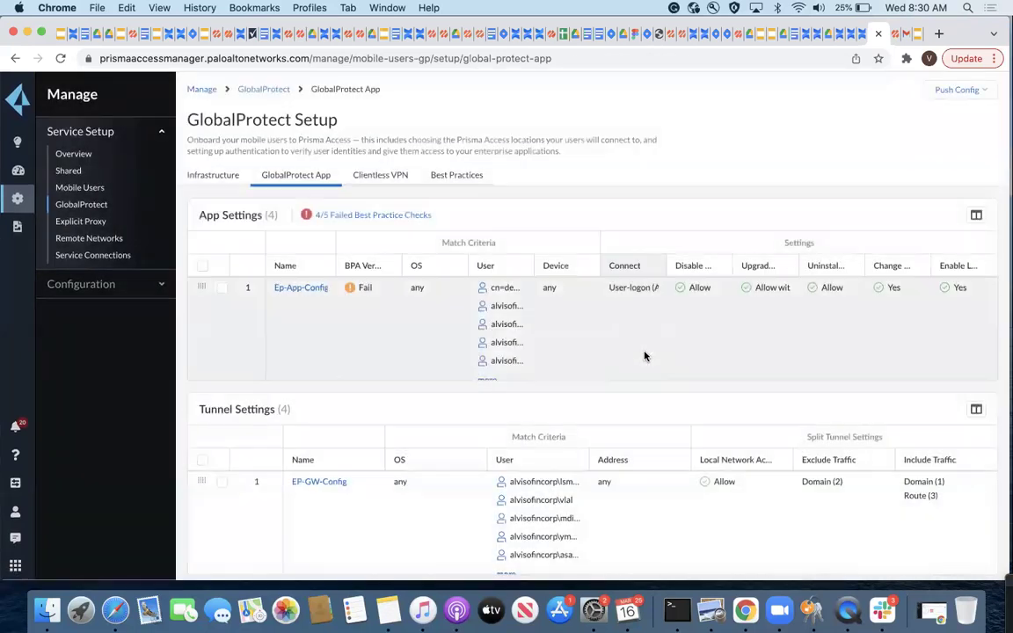
Open EP-GW-Config from the Tunnel Settings and review its match criteria and Authentication Override section
scroll(642, 360, "down", 3)
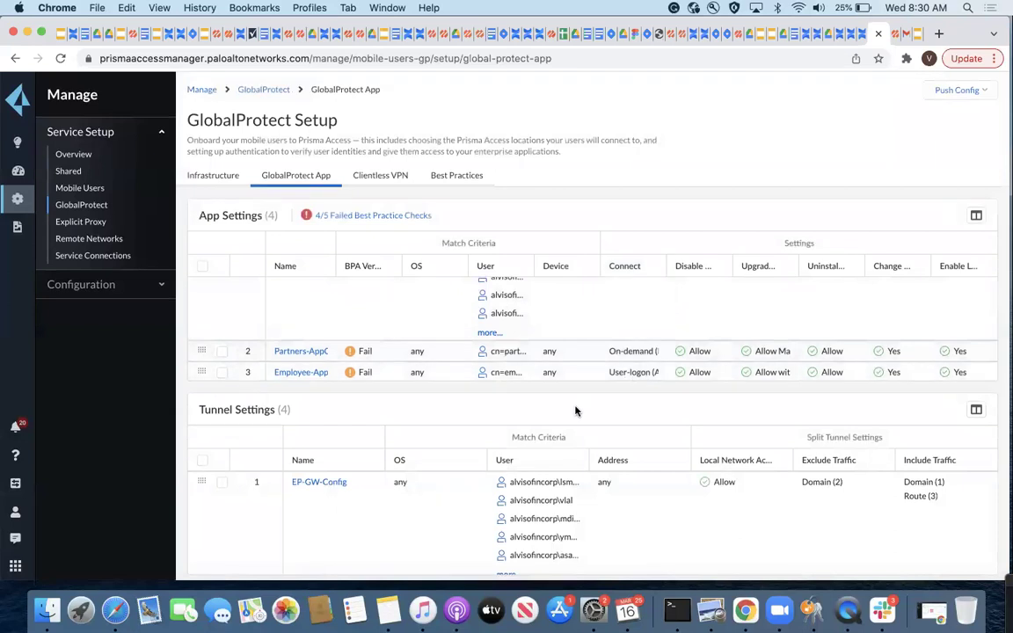
scroll(387, 440, "down", 3)
left_click(345, 421)
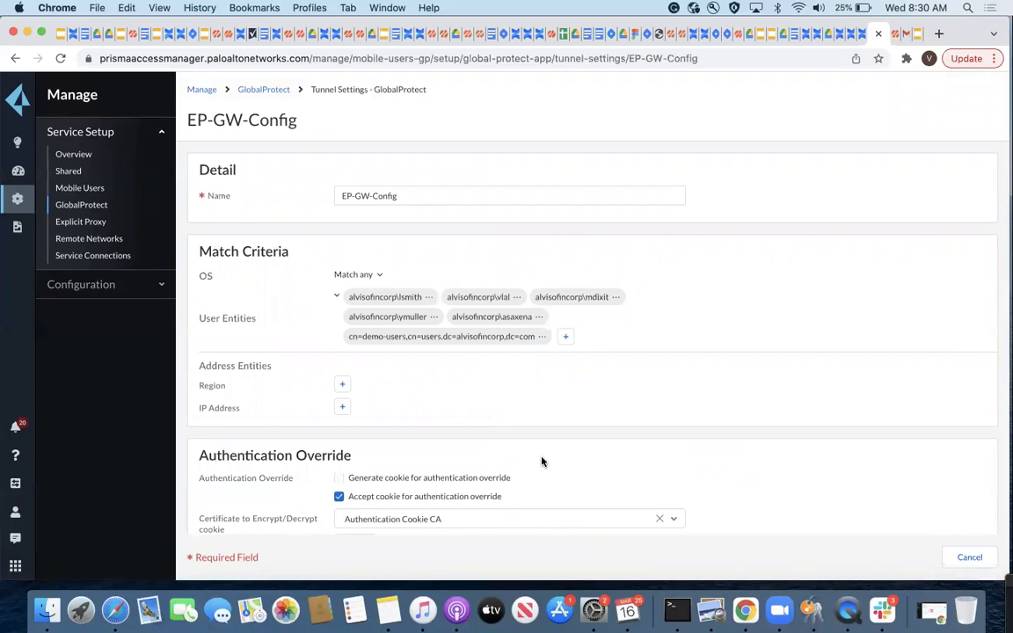
scroll(542, 462, "down", 5)
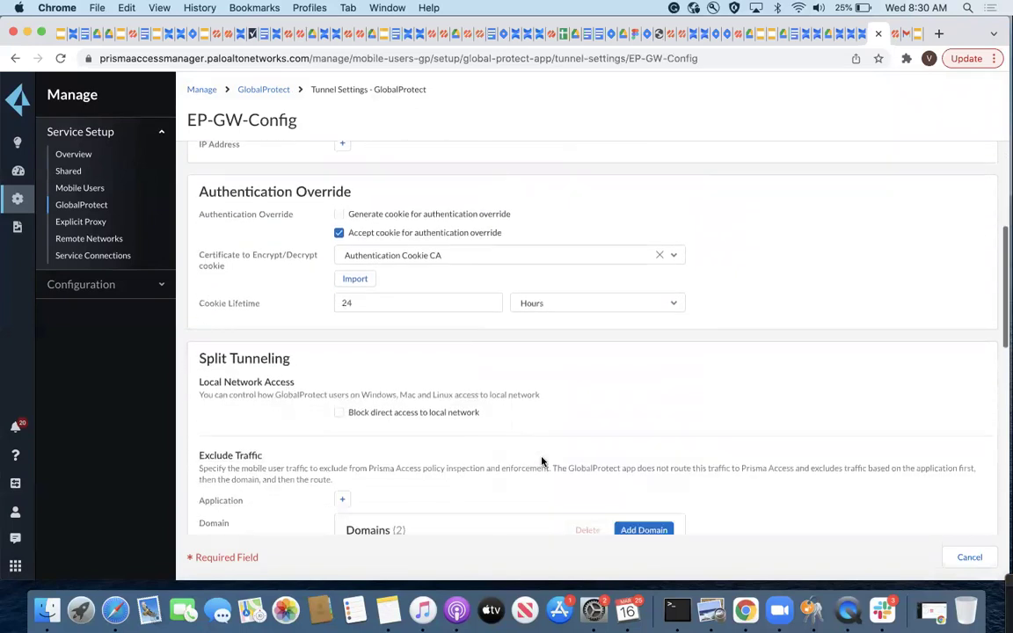
scroll(541, 462, "up", 3)
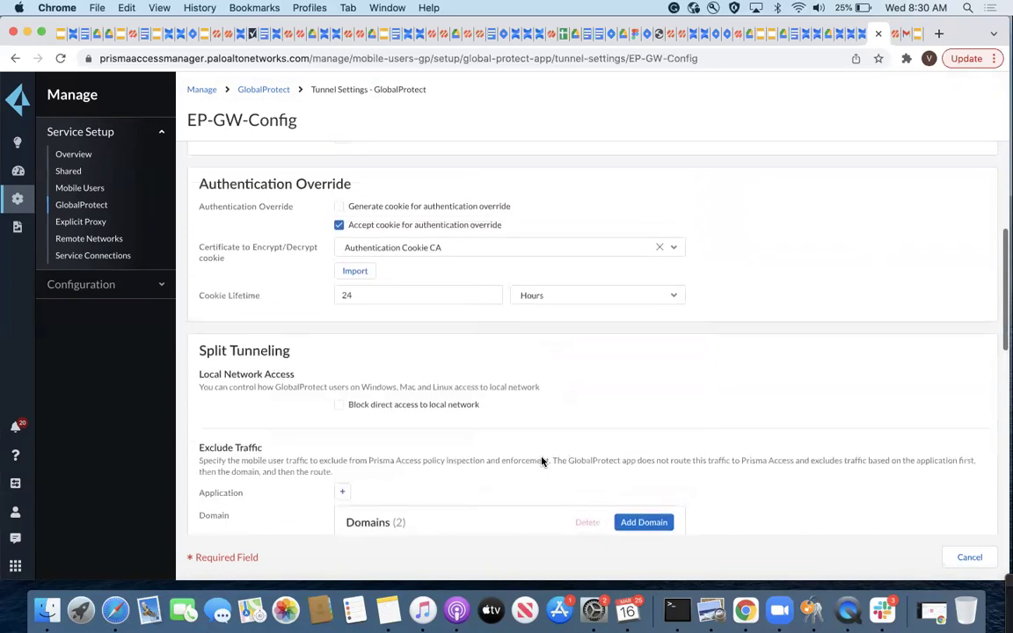
scroll(542, 462, "down", 2)
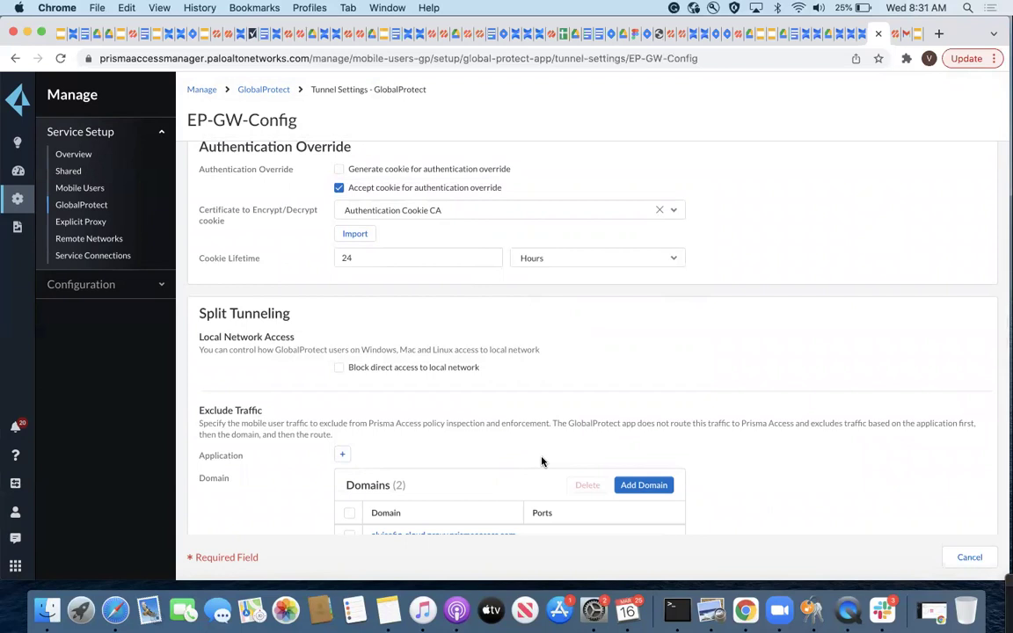
Examine EP-GW-Config's Split Tunneling and Exclude Video Stream Traffic settings, and cancel out without changes
scroll(515, 396, "down", 1)
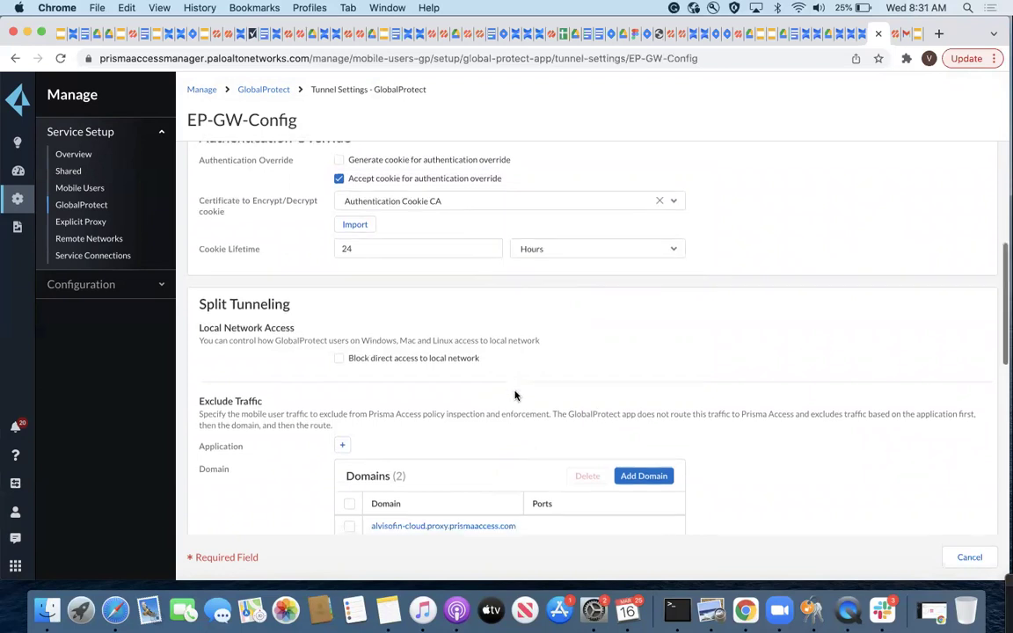
scroll(516, 396, "up", 1)
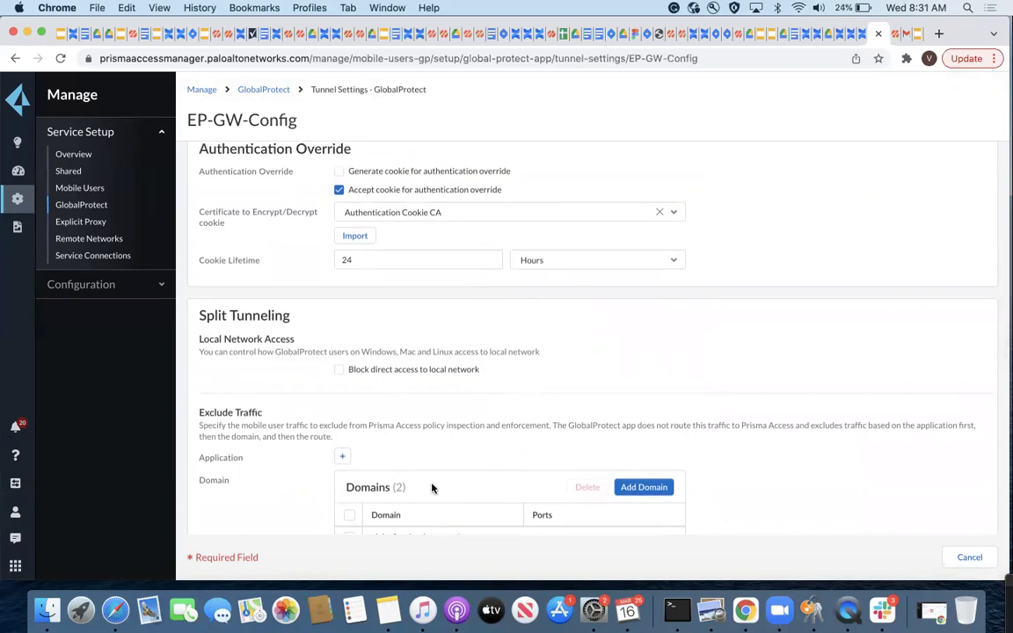
scroll(503, 354, "down", 5)
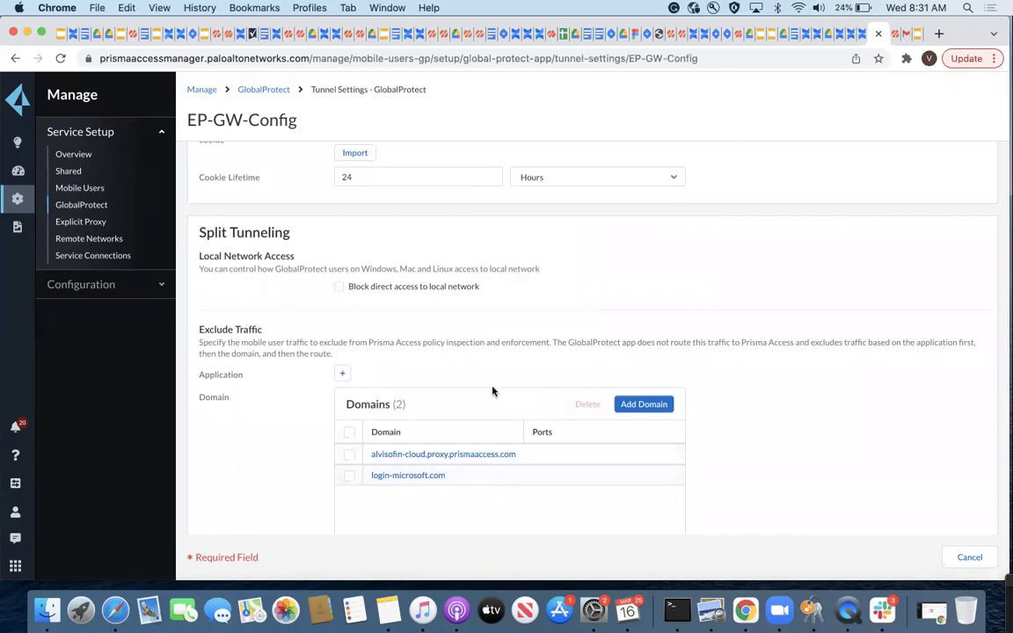
scroll(492, 390, "down", 2)
scroll(493, 392, "down", 10)
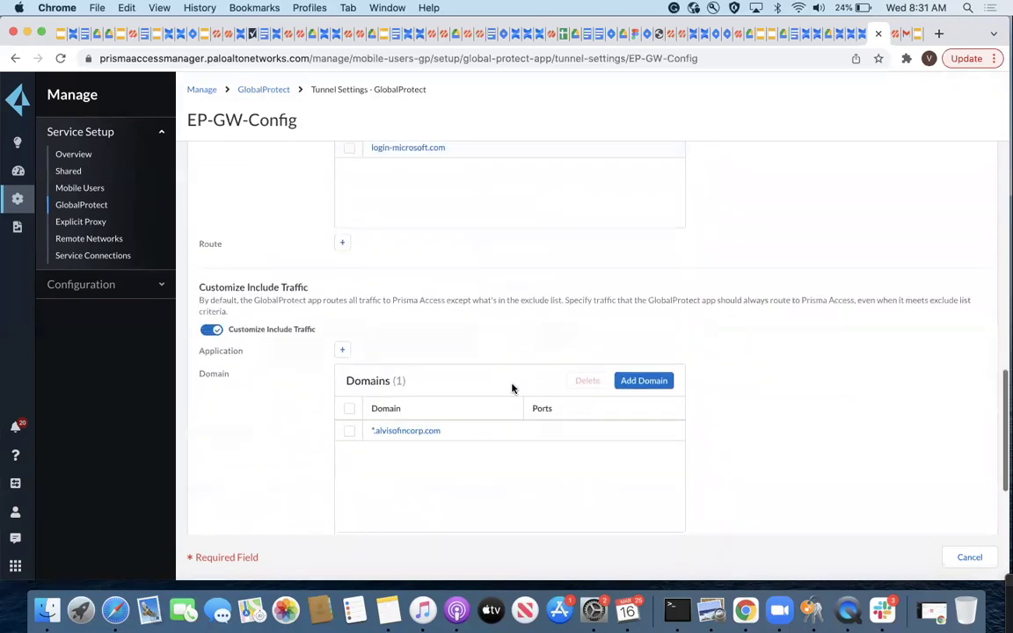
scroll(512, 389, "down", 3)
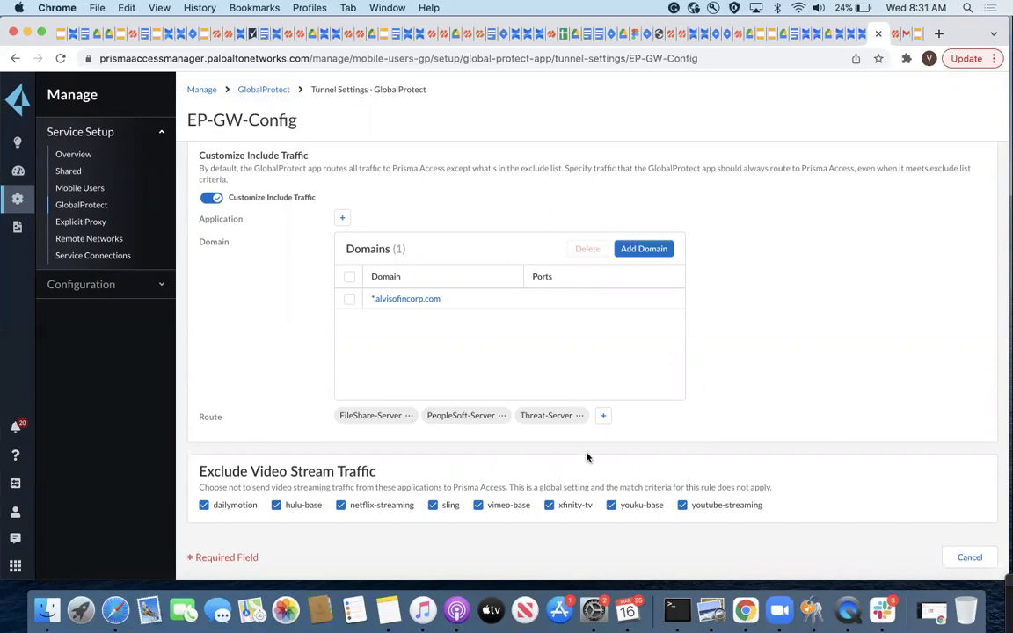
left_click(976, 559)
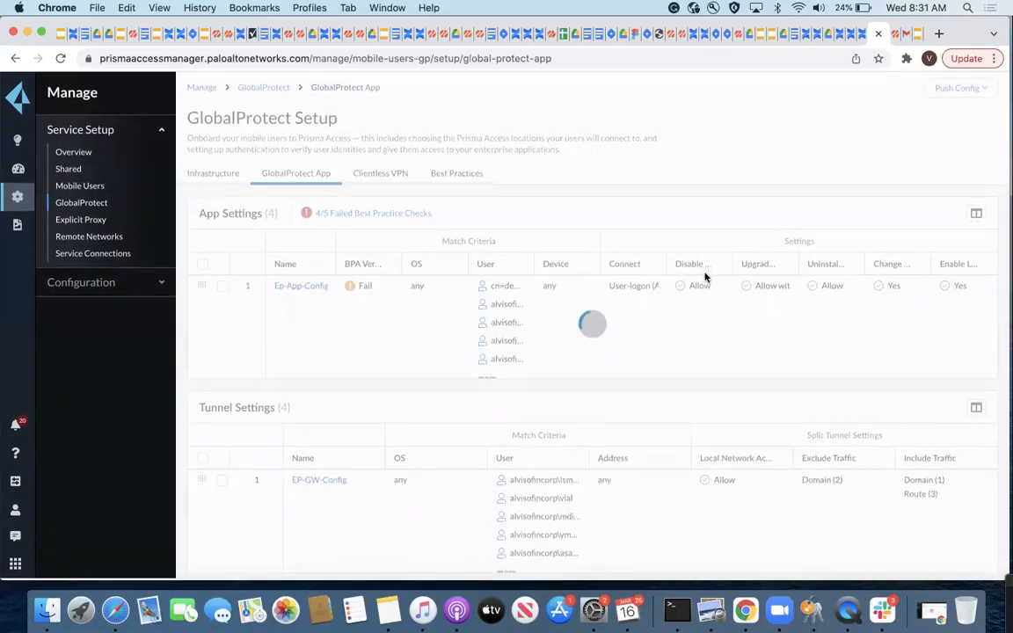
Open the Global App Settings, dismiss the Inactivity Logout hint, and review the Connection and Timeout settings
scroll(705, 276, "down", 5)
scroll(702, 272, "down", 2)
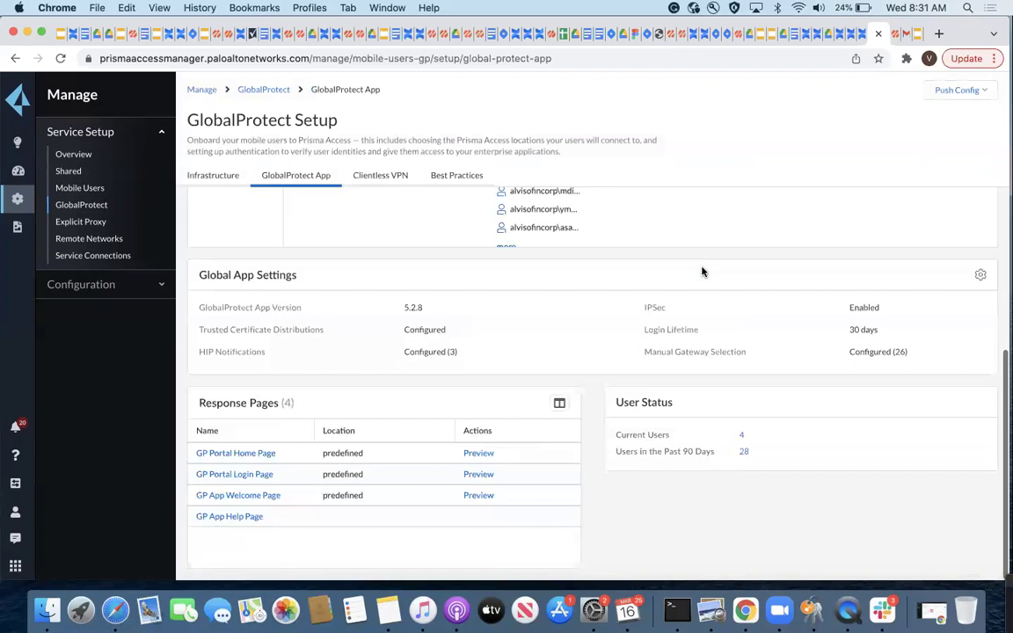
left_click(981, 275)
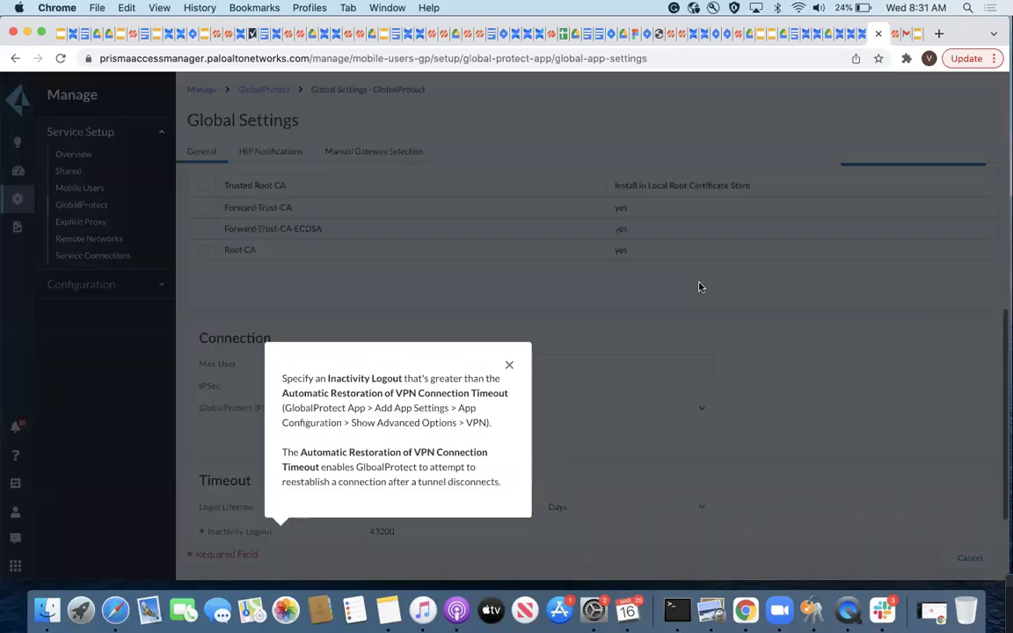
left_click(509, 365)
scroll(669, 357, "down", 1)
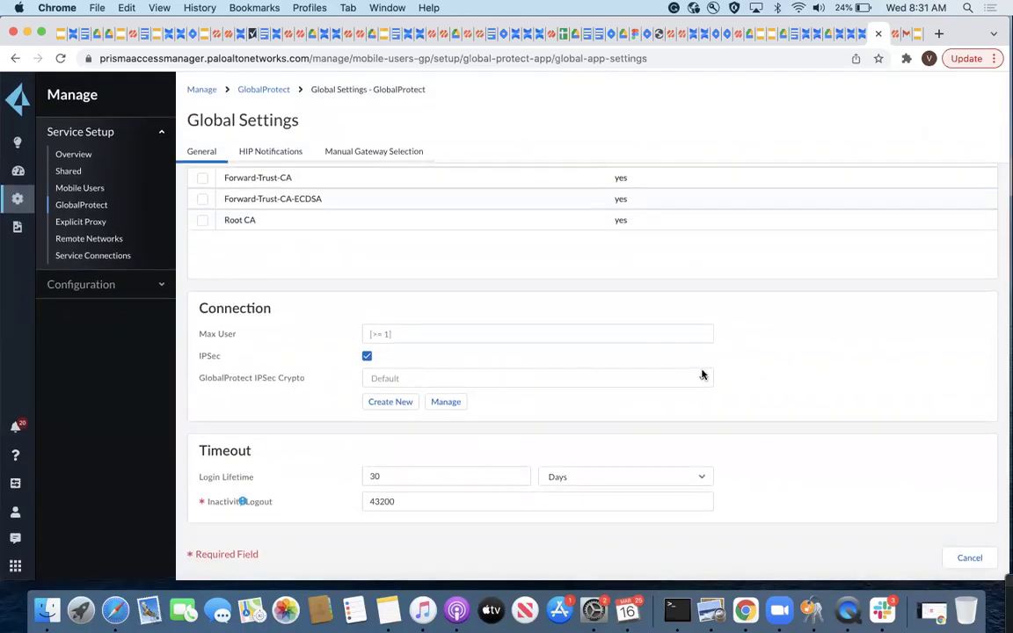
View the HIP Notifications and the Manual Gateway Selection locations in the GlobalProtect Global Settings
scroll(810, 374, "up", 8)
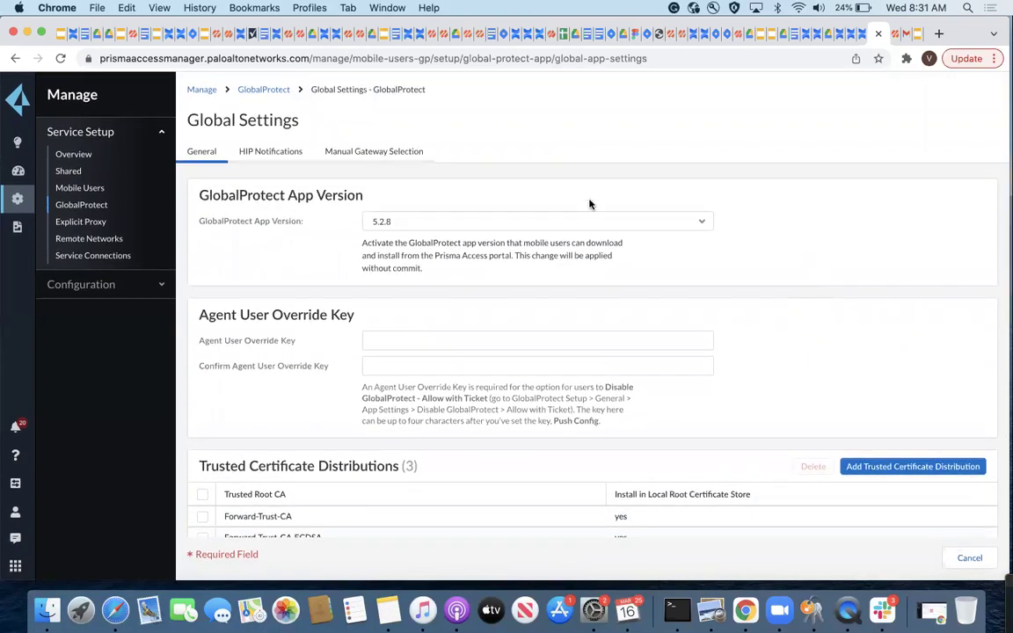
left_click(277, 149)
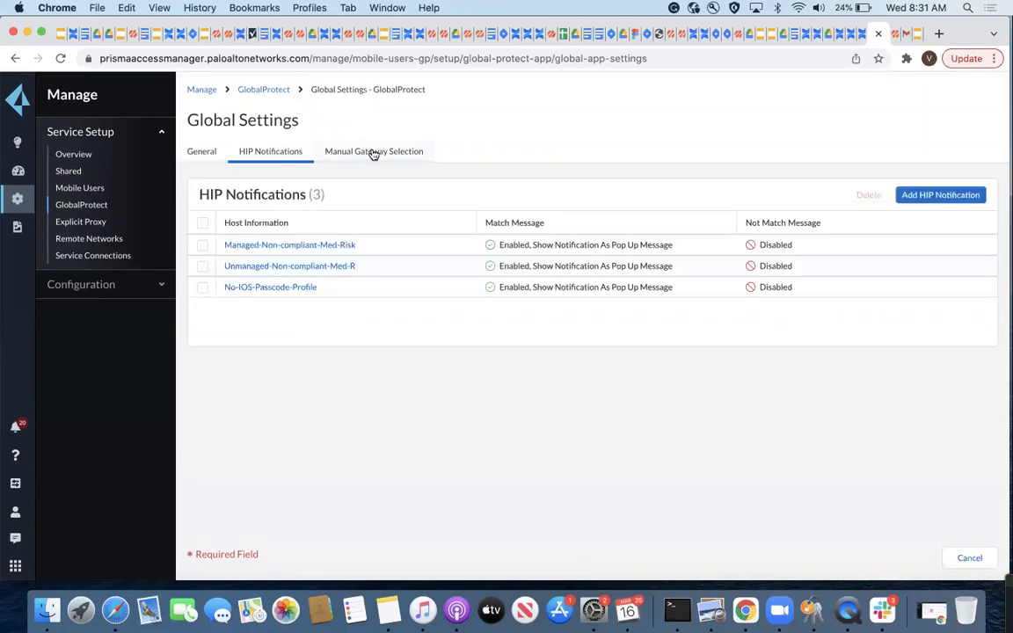
left_click(376, 153)
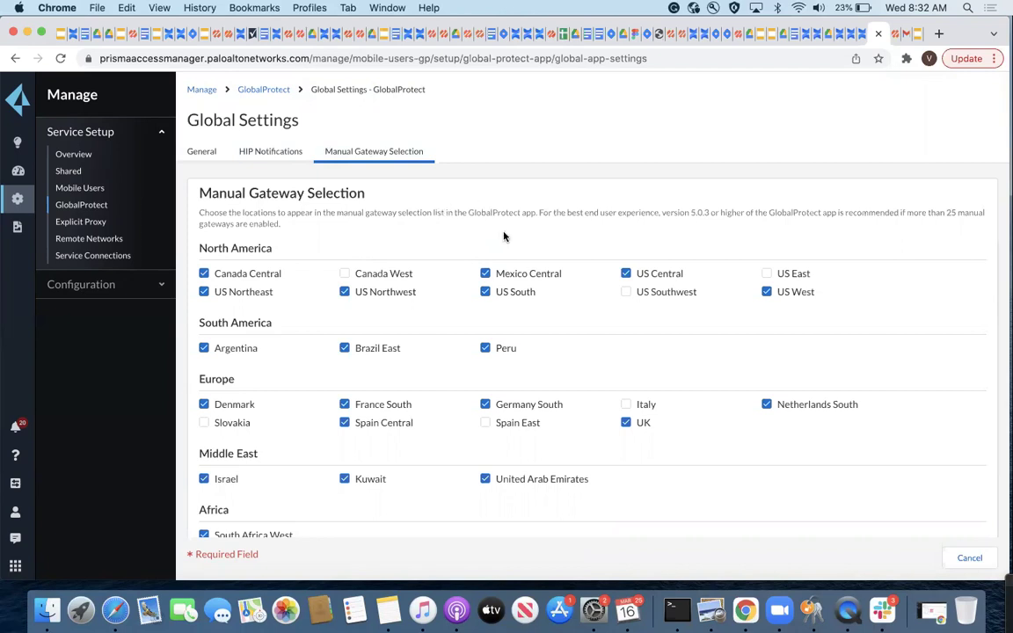
Review the remaining Manual Gateway Selection locations, cancel out without changes, and view the Response Pages and User Status sections of GlobalProtect Setup
scroll(504, 236, "down", 5)
left_click(969, 559)
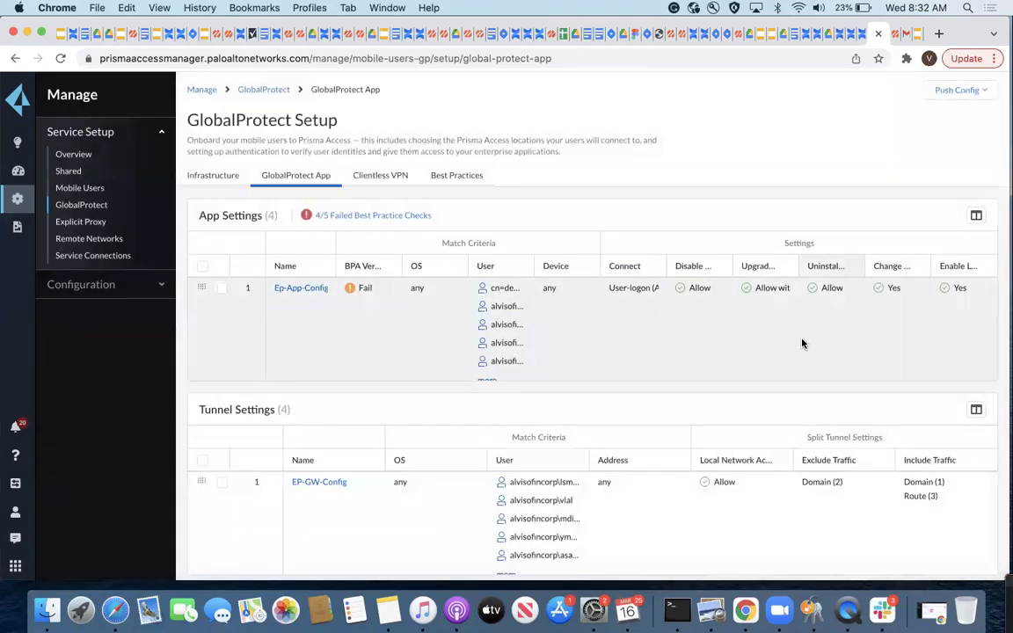
scroll(802, 343, "down", 2)
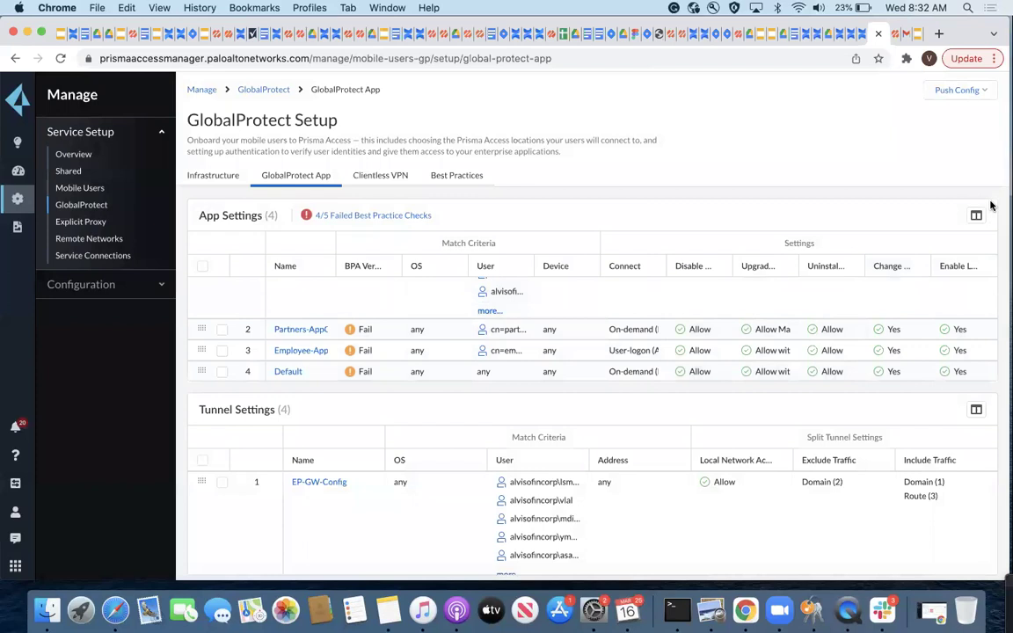
scroll(988, 211, "down", 5)
scroll(991, 205, "down", 2)
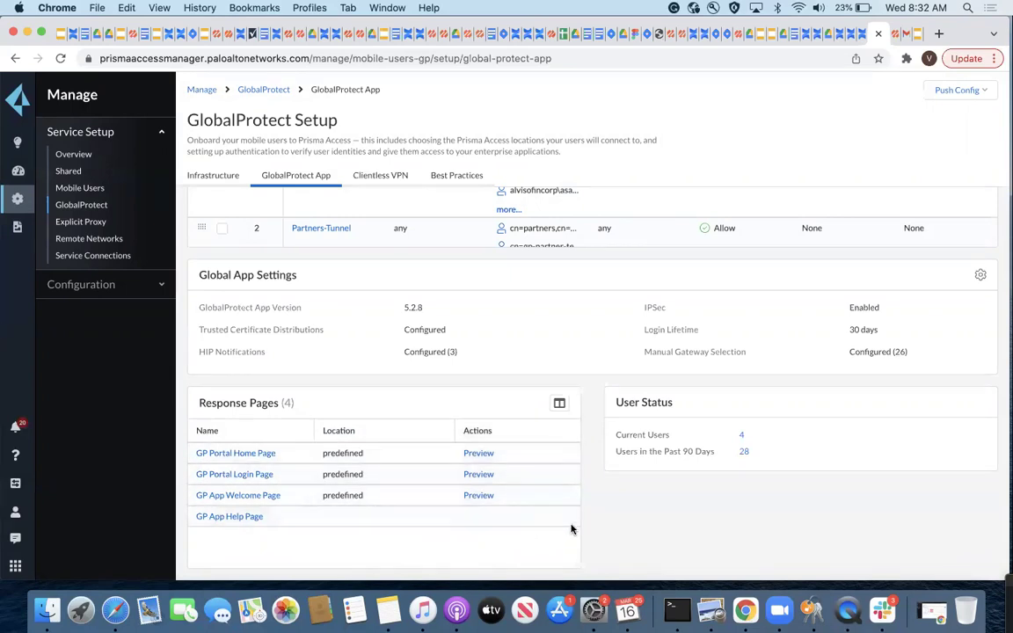
View the list of current GlobalProtect users from User Status, and the best practice checks of the GlobalProtect Setup
left_click(744, 438)
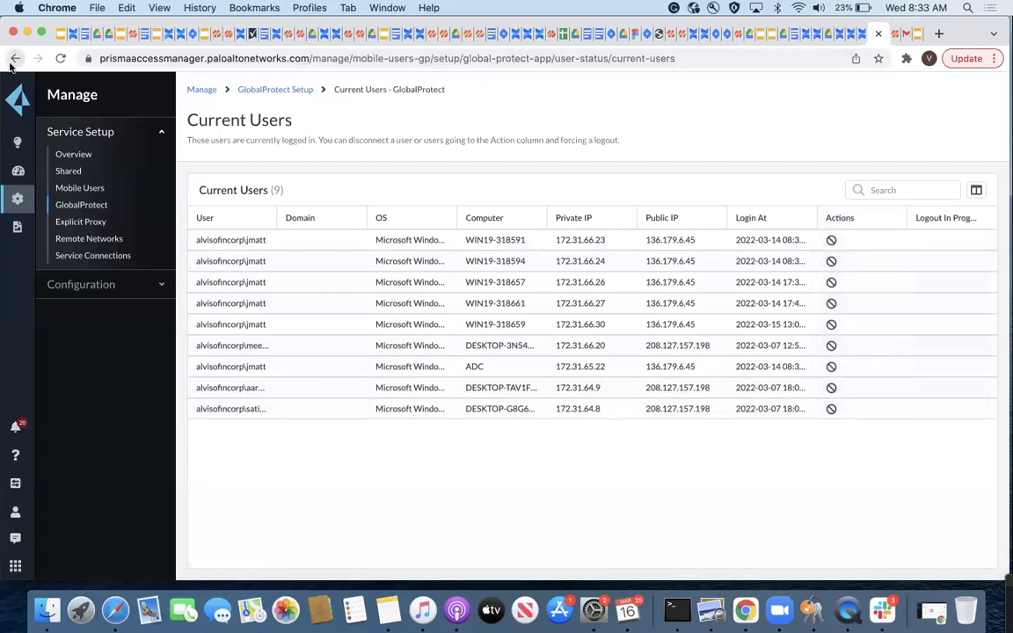
left_click(282, 91)
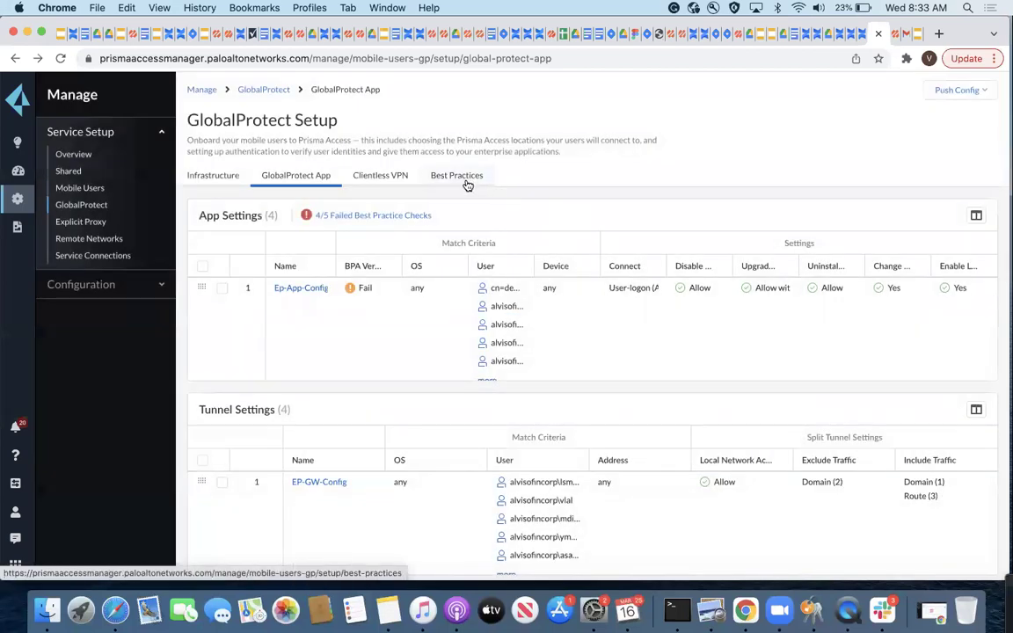
mouse_move(350, 288)
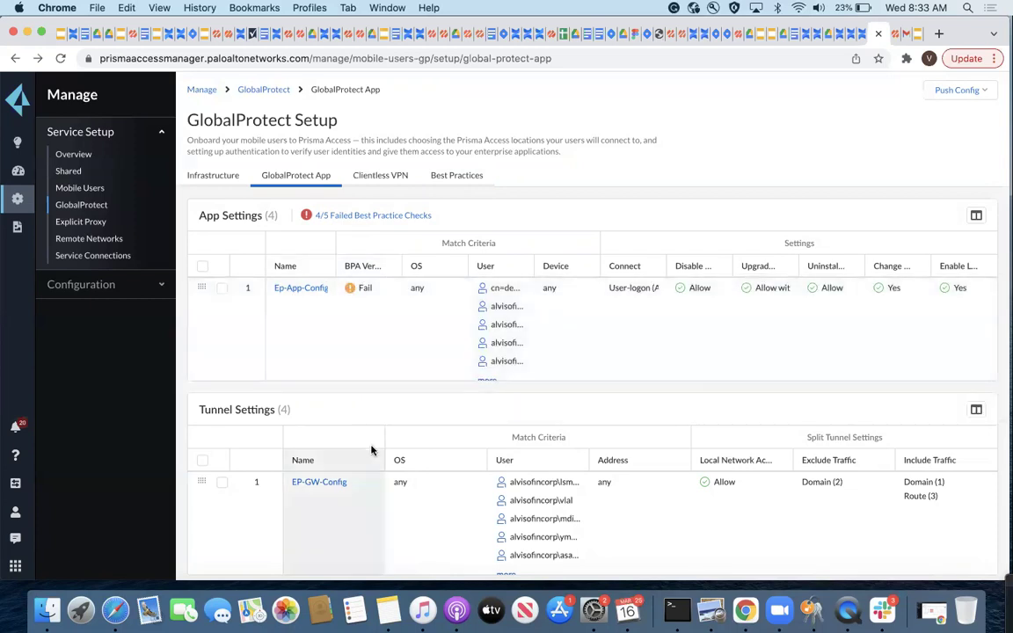
left_click(453, 175)
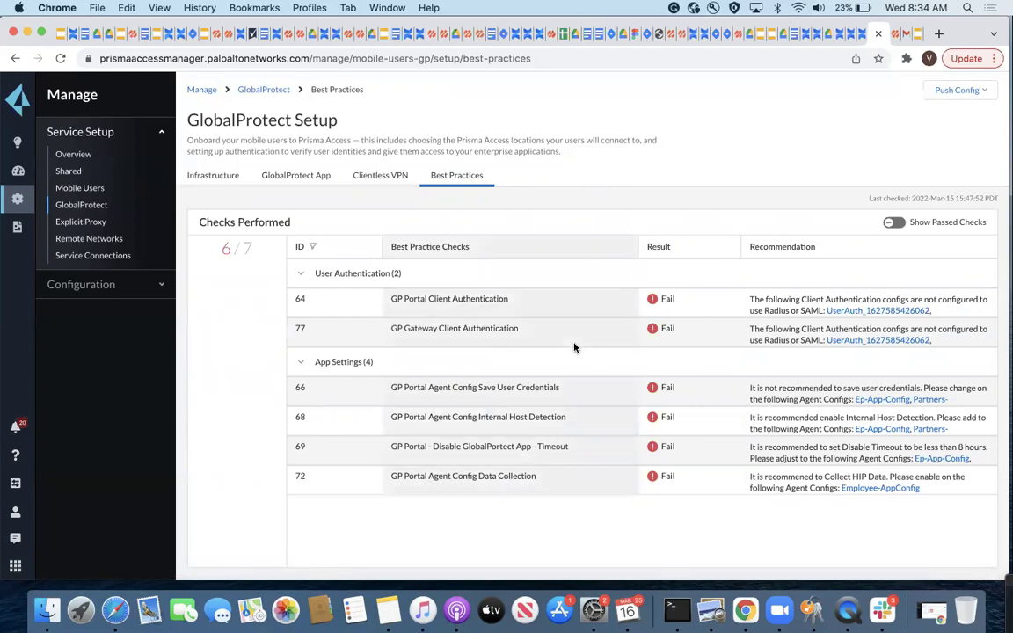
Return to the GlobalProtect App setup and review its App Settings, Tunnel Settings and Global App Settings sections
left_click(303, 175)
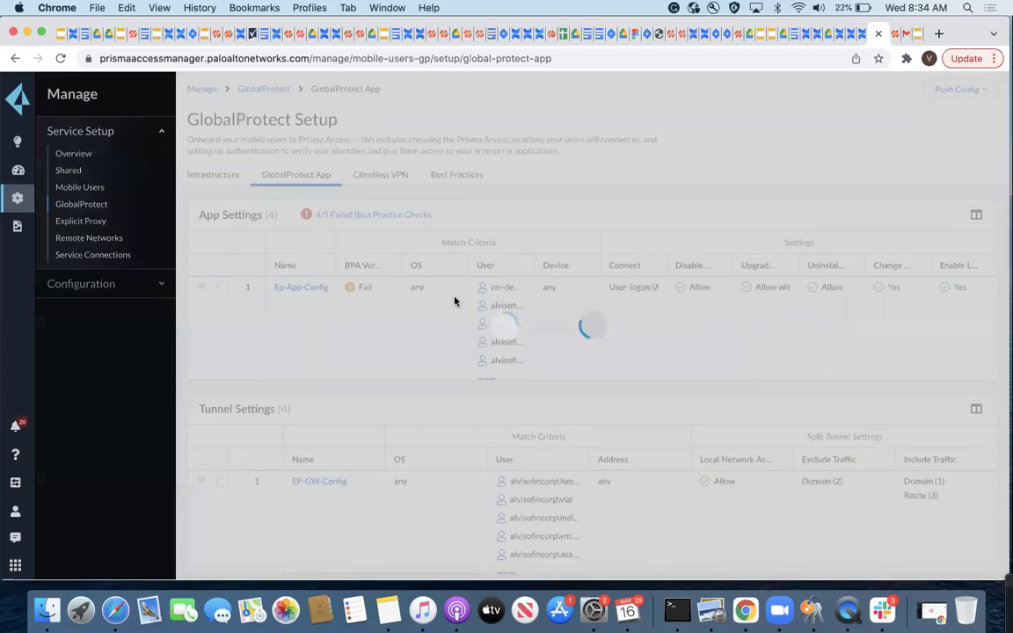
scroll(467, 322, "down", 5)
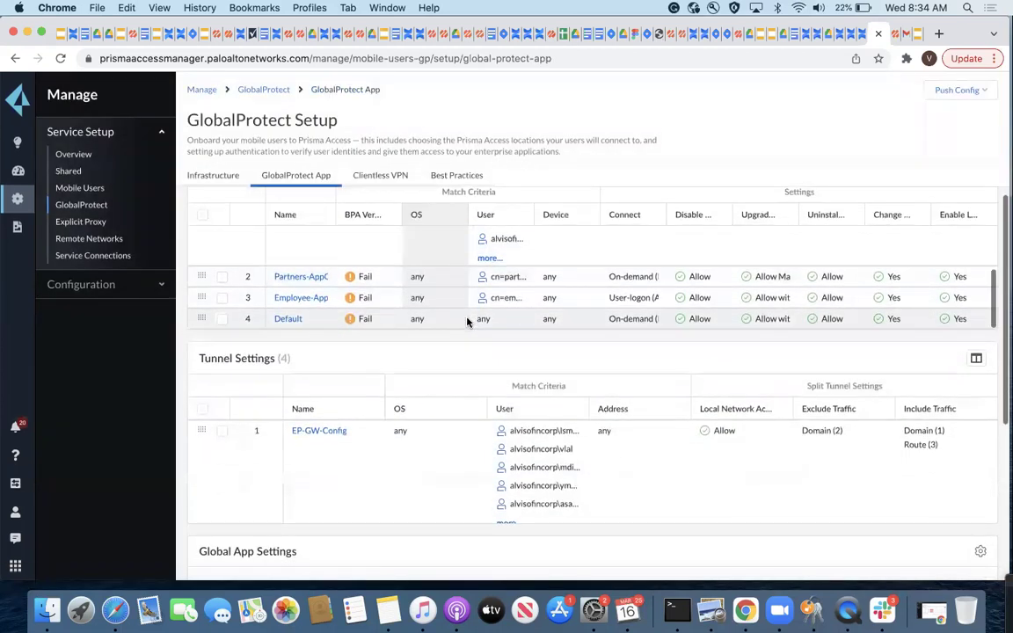
scroll(468, 468, "down", 5)
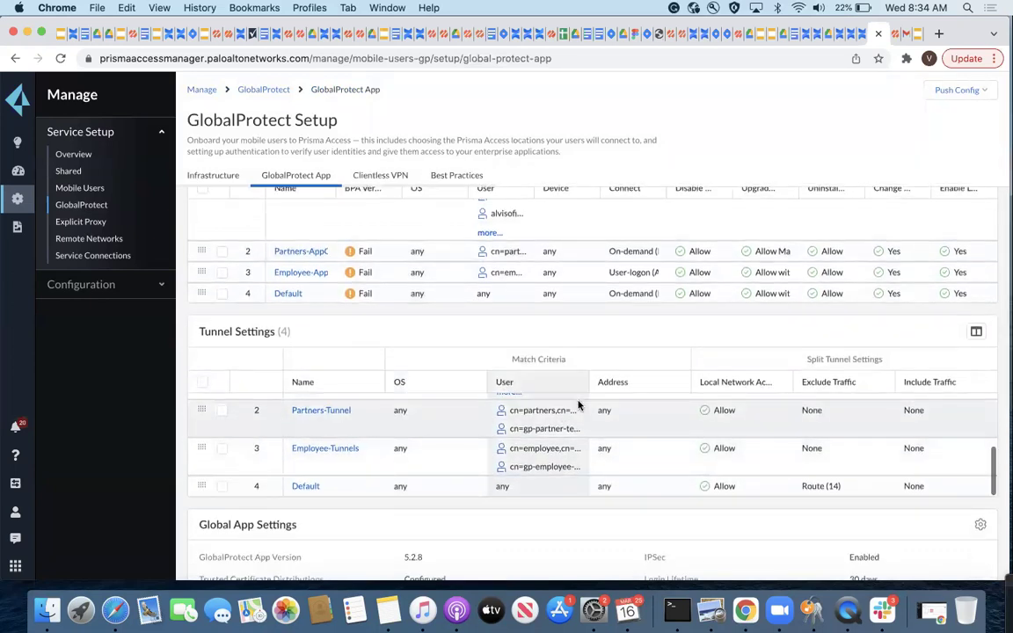
scroll(597, 527, "down", 5)
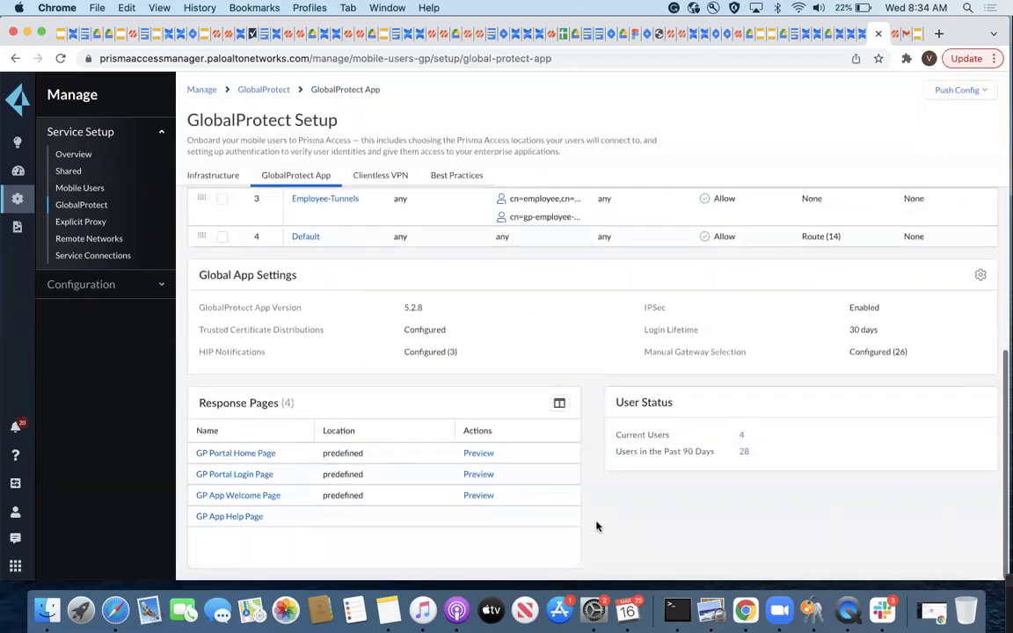
scroll(597, 527, "up", 10)
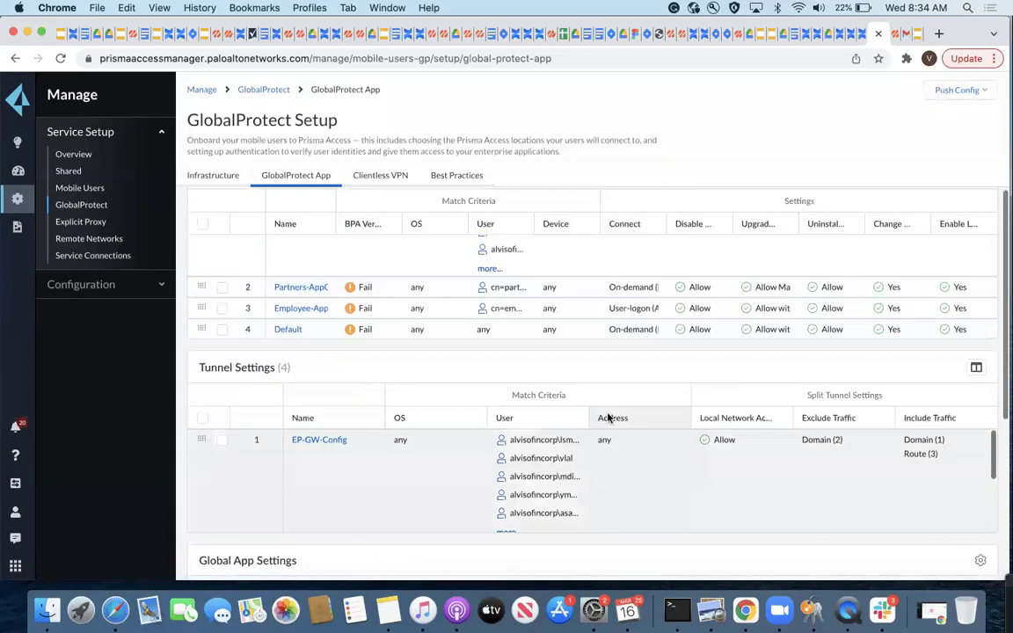
Return to the GlobalProtect infrastructure overview and open the Security Policy configuration under Security Services
left_click(267, 92)
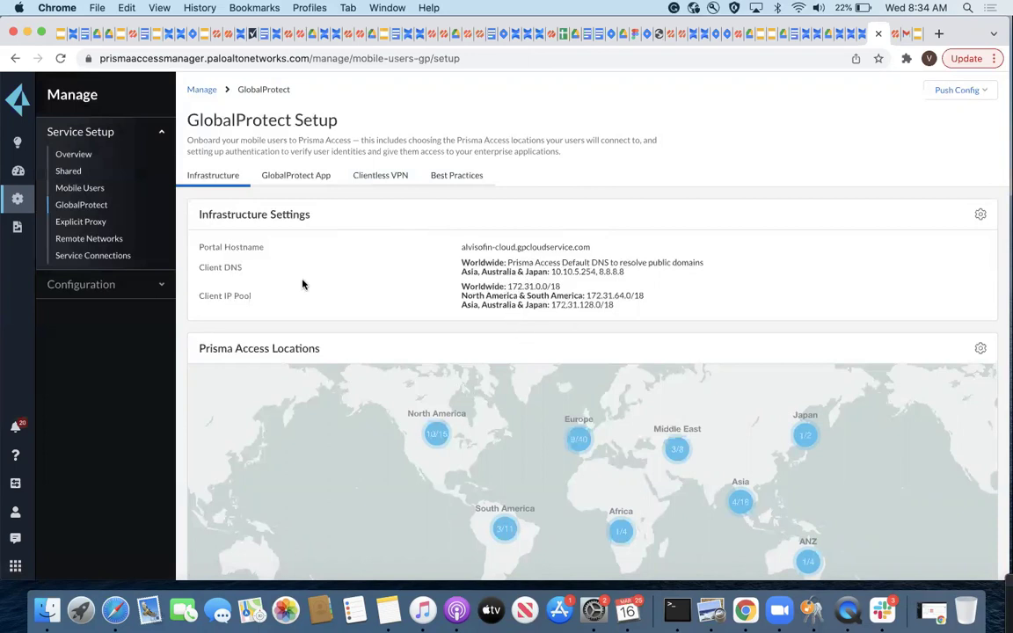
left_click(61, 284)
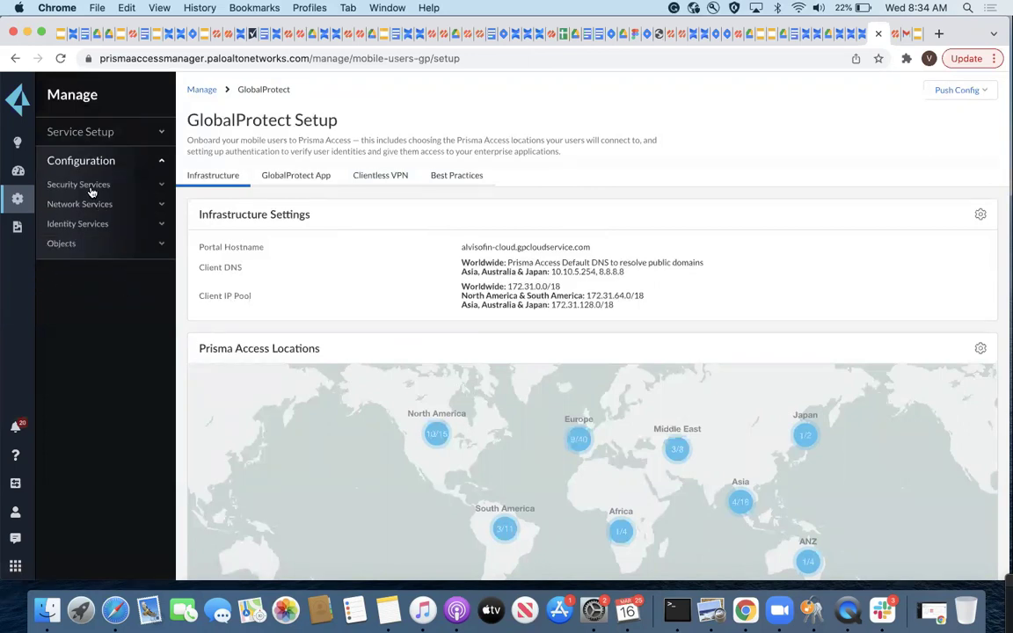
left_click(83, 181)
left_click(88, 202)
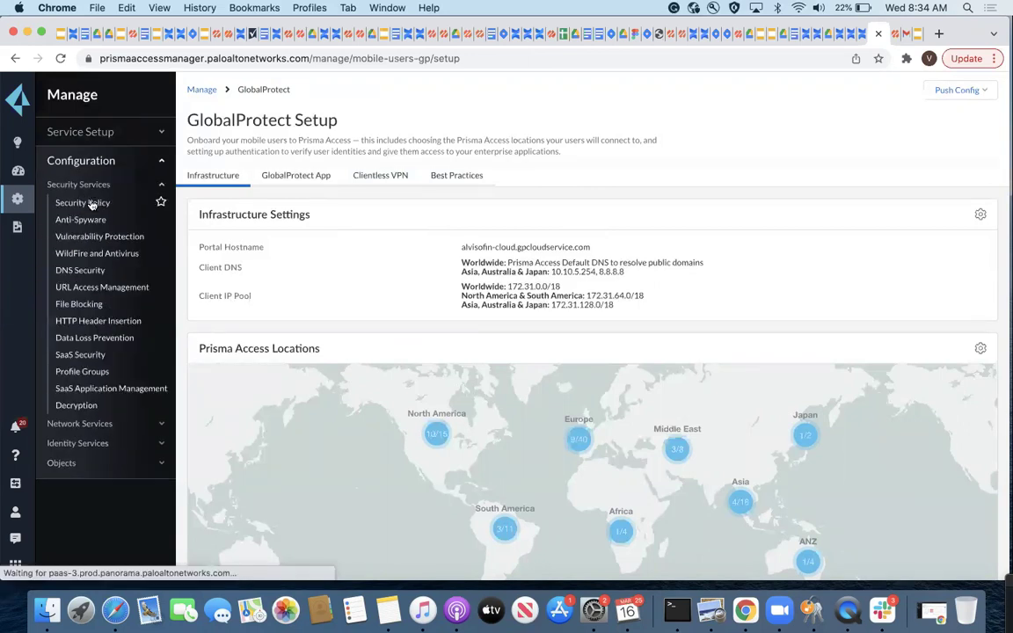
Switch the Security Policy scope to Mobile Users and review its best practice assessment and rule list
left_click(381, 128)
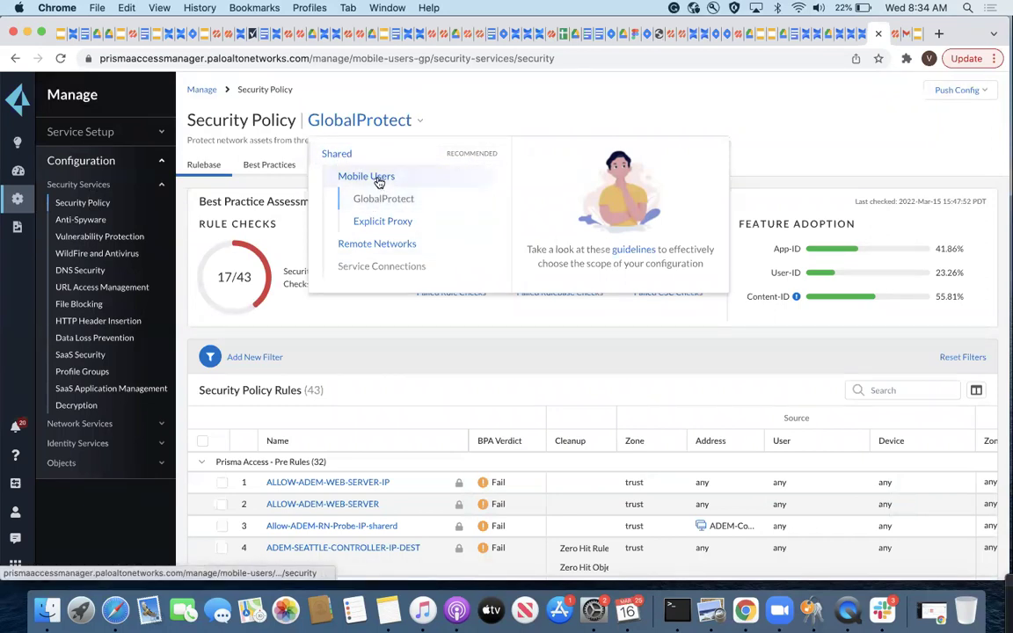
left_click(379, 179)
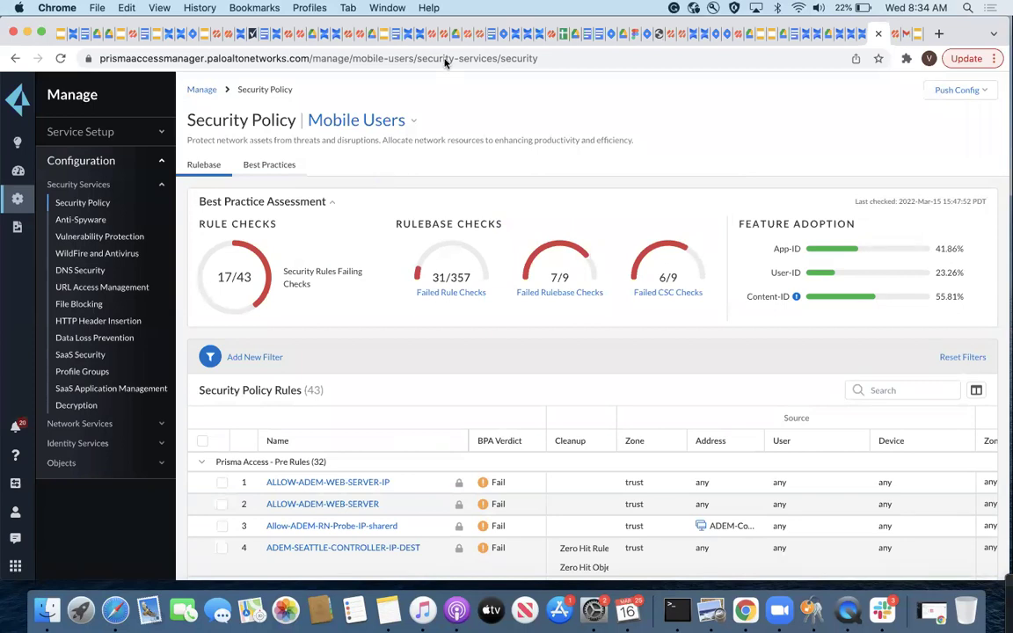
left_click(393, 120)
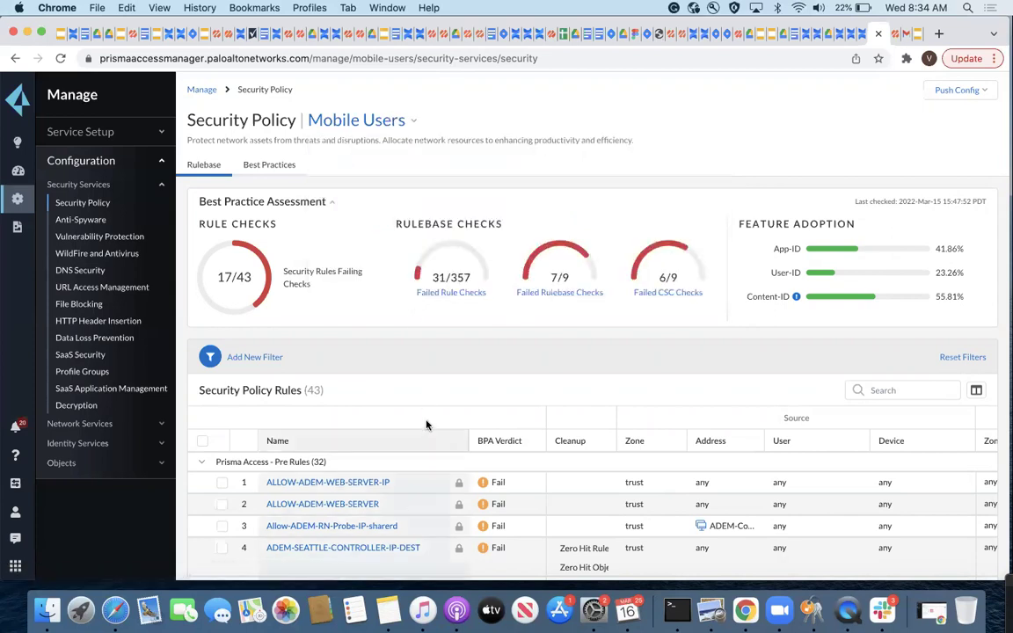
scroll(425, 423, "down", 2)
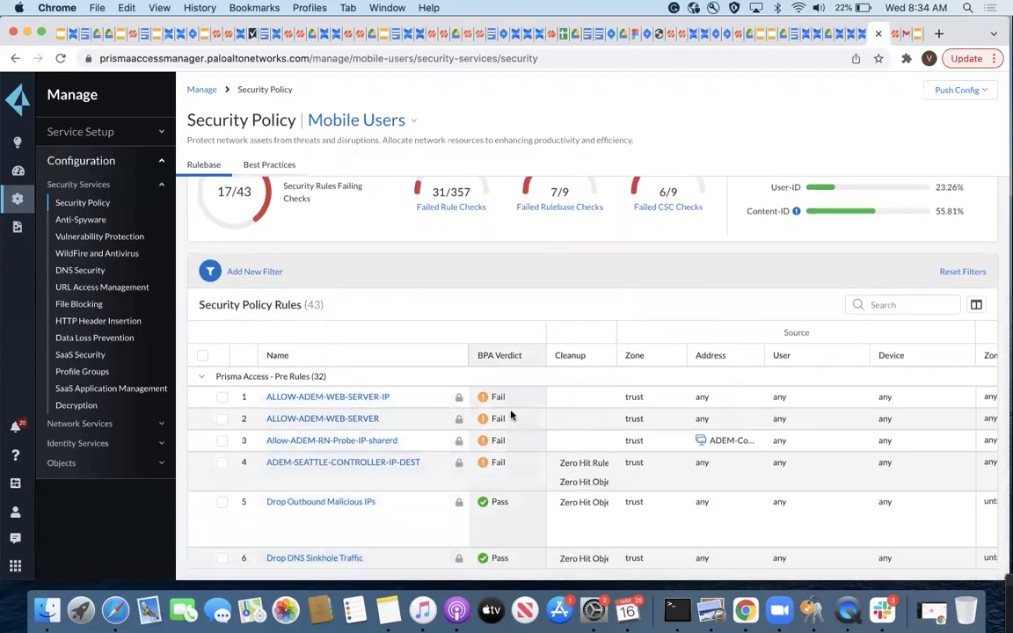
scroll(513, 413, "up", 2)
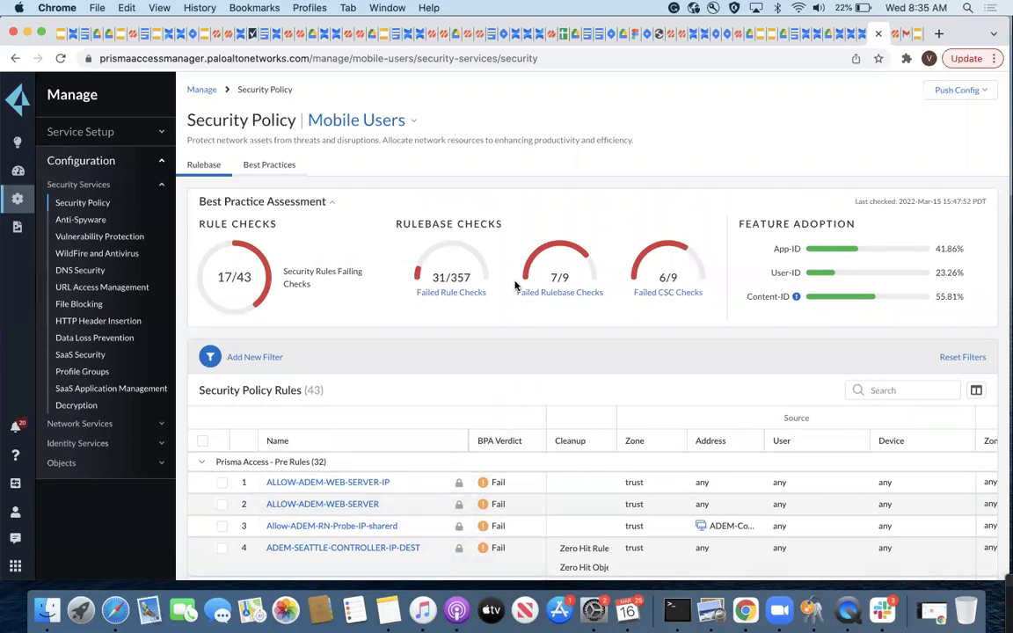
Switch the Security Policy scope to GlobalProtect and examine the Prisma Access pre rules and their BPA verdicts
mouse_move(371, 113)
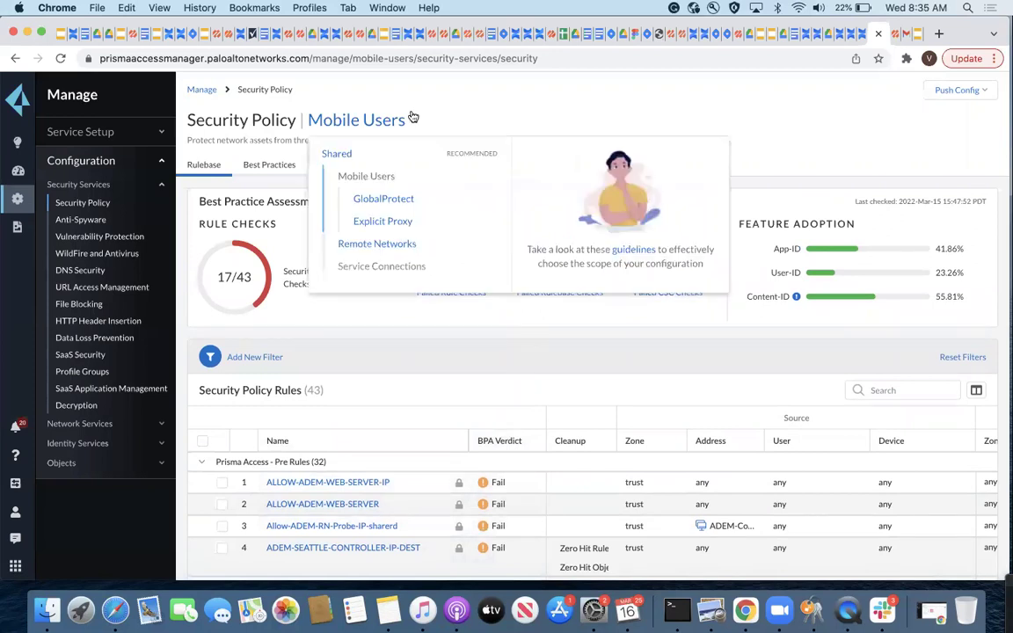
left_click(400, 199)
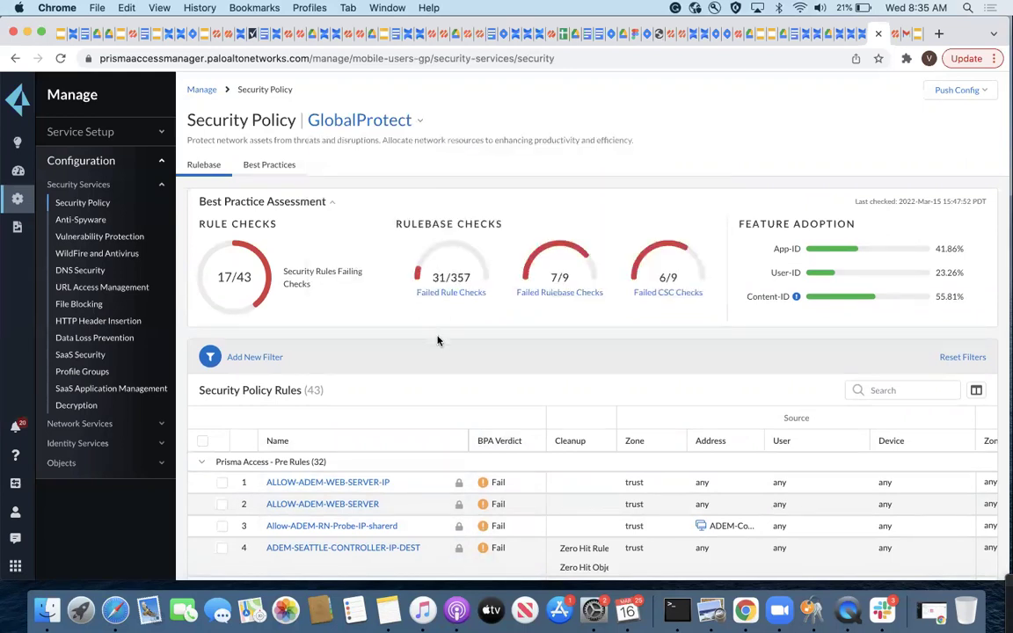
scroll(437, 360, "down", 1)
scroll(437, 365, "down", 2)
scroll(536, 463, "down", 2)
scroll(536, 464, "down", 2)
scroll(536, 464, "down", 5)
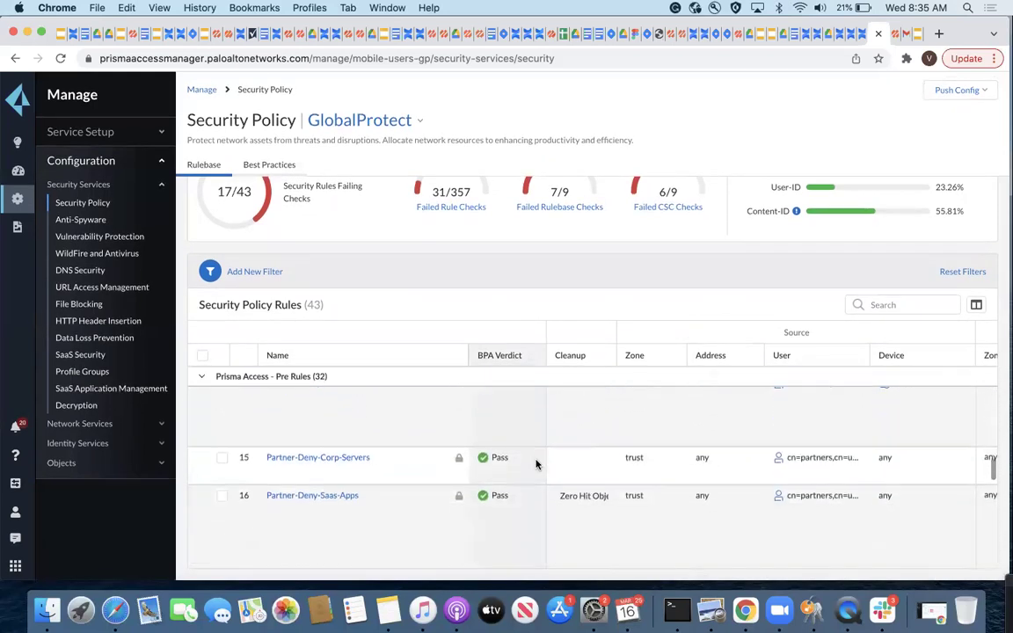
scroll(537, 464, "up", 10)
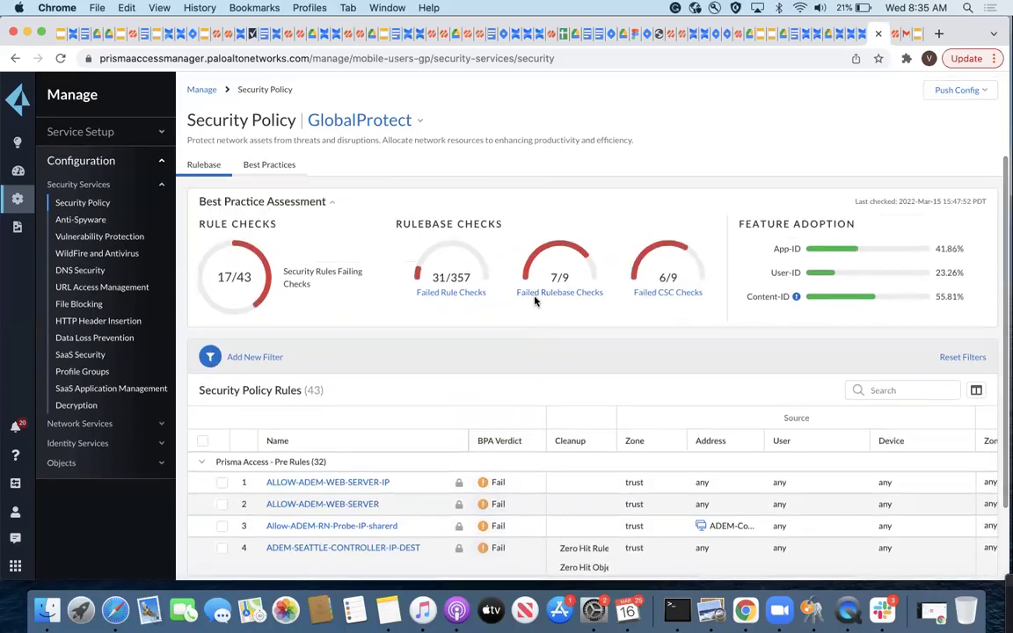
View the Explicit Proxy Setup overview and the Service Connections Setup list under Service Setup
left_click(112, 135)
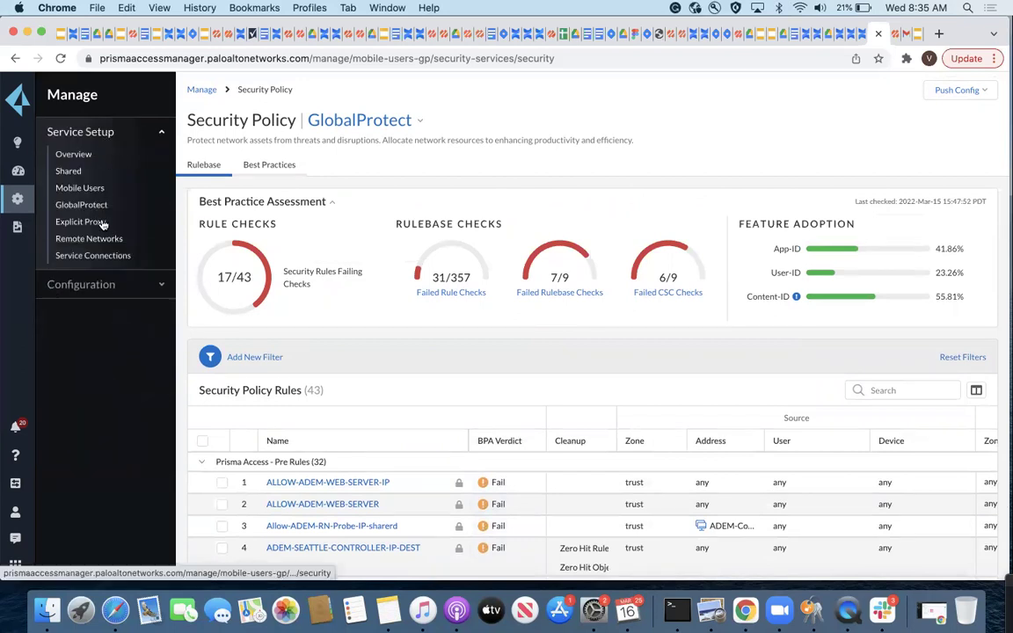
left_click(102, 223)
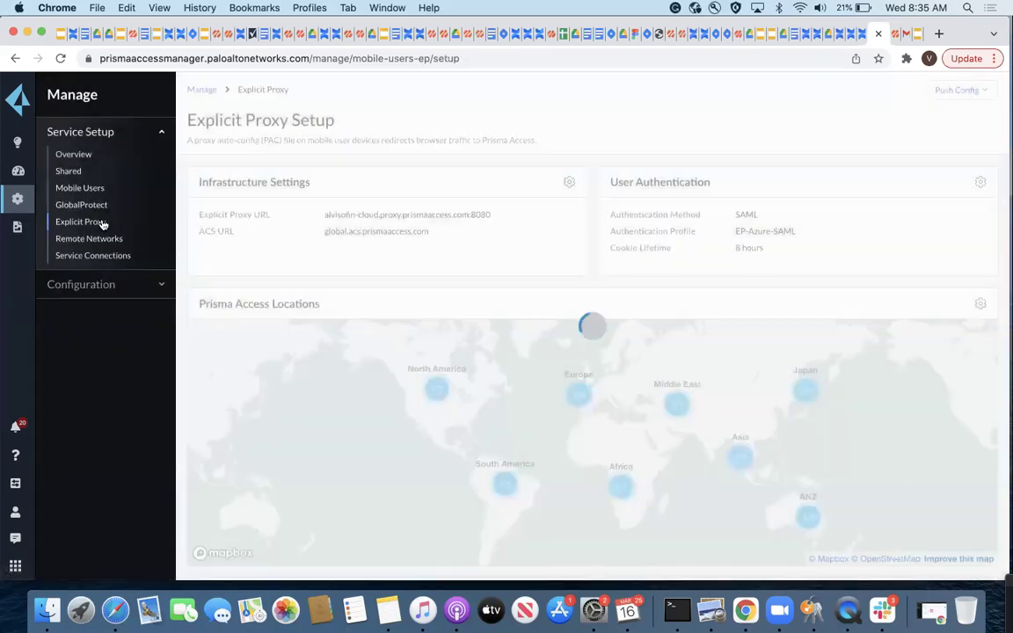
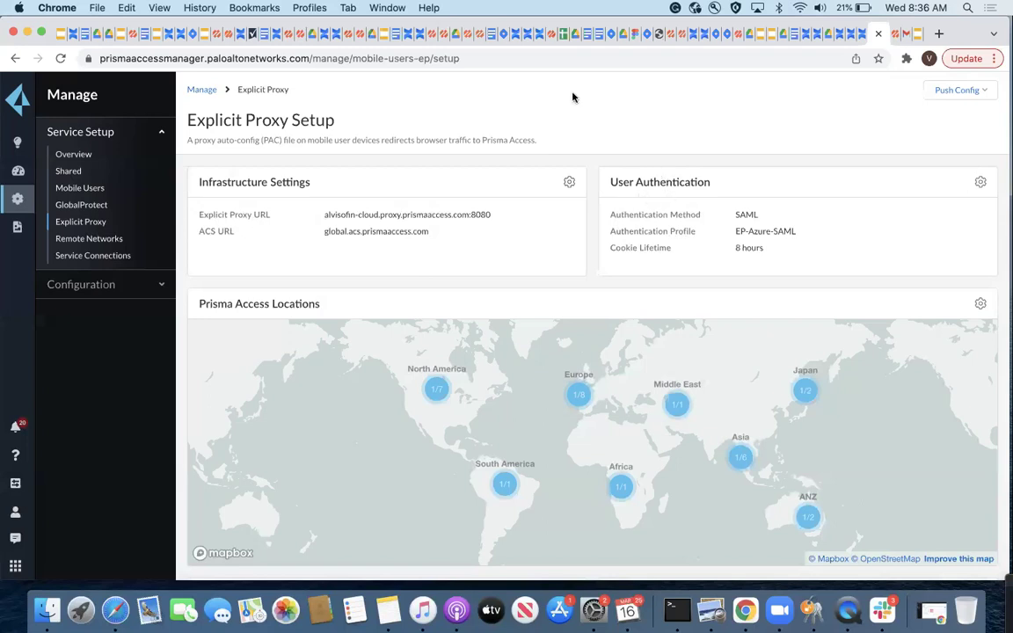
left_click(92, 256)
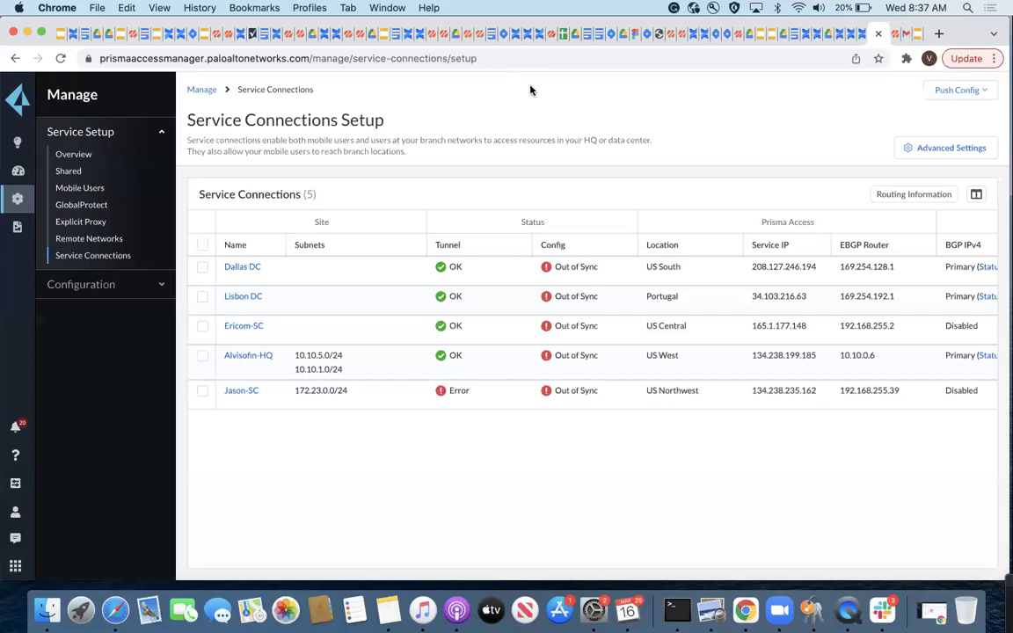
Return to the Explicit Proxy Setup and review the proxy URL in its Infrastructure Settings and the PAC file URL under Proxy Auto Configuration
left_click(107, 284)
left_click(97, 134)
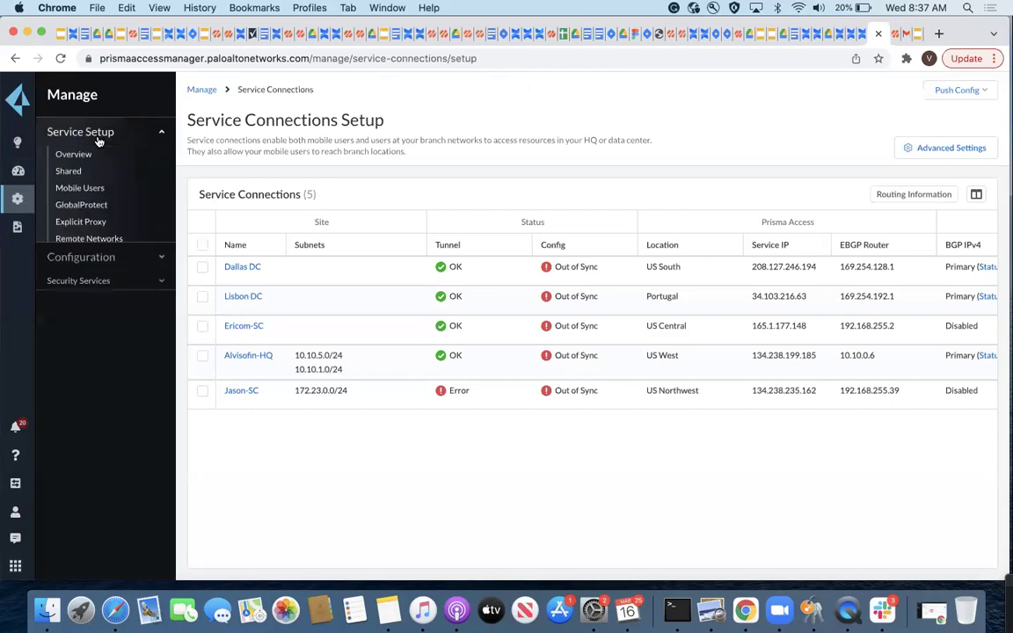
left_click(88, 223)
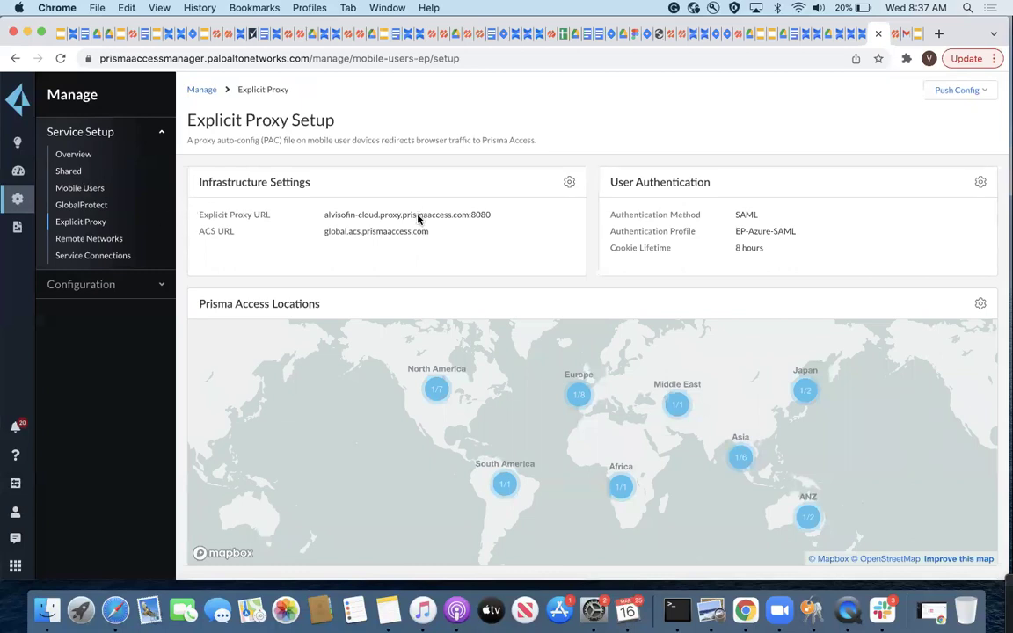
left_click(568, 185)
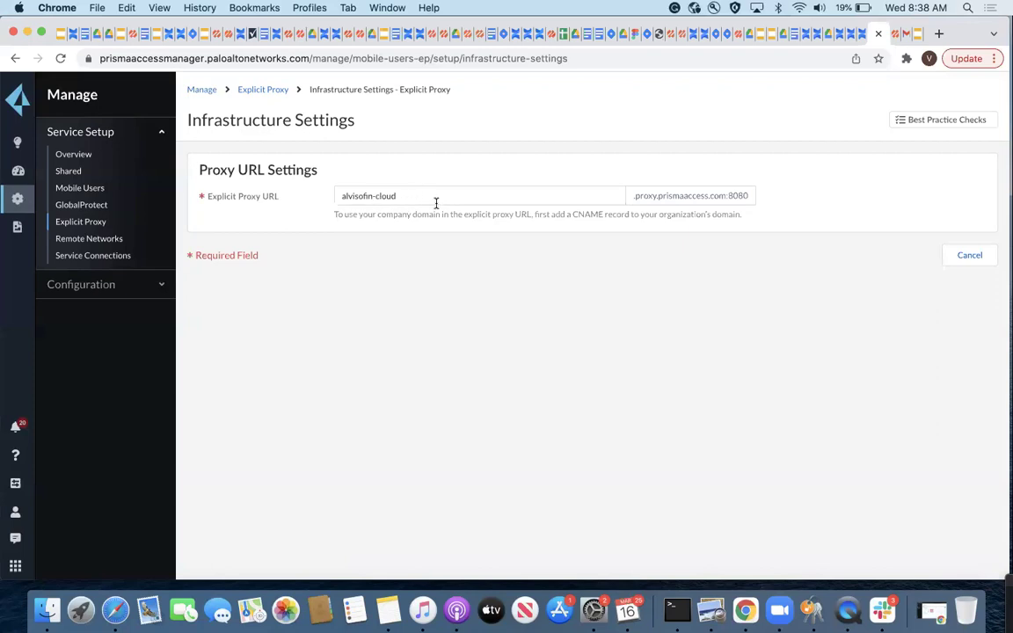
left_click(975, 256)
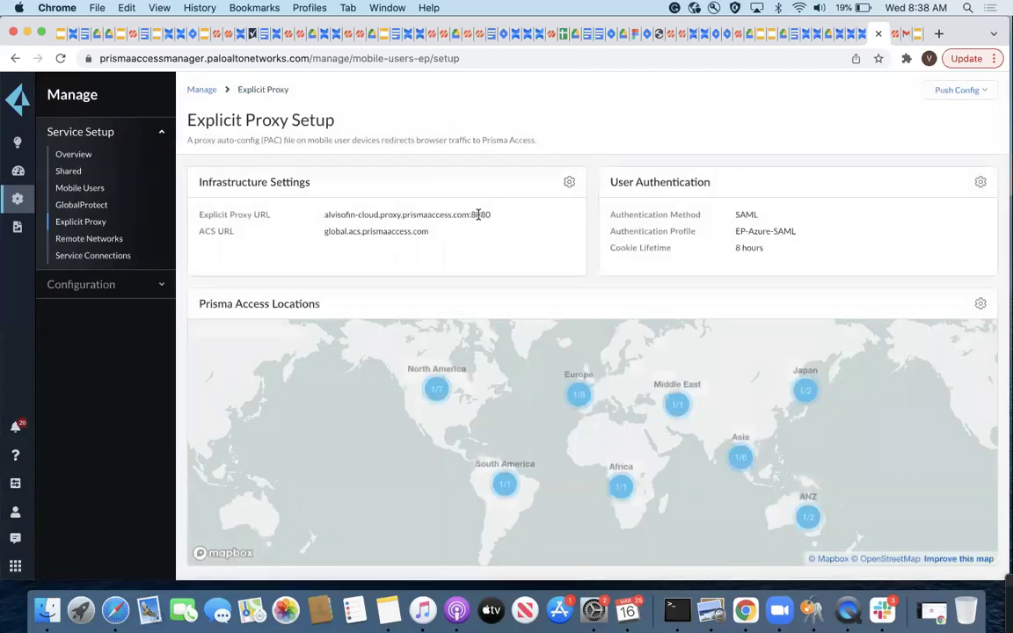
double_click(477, 214)
scroll(515, 224, "down", 3)
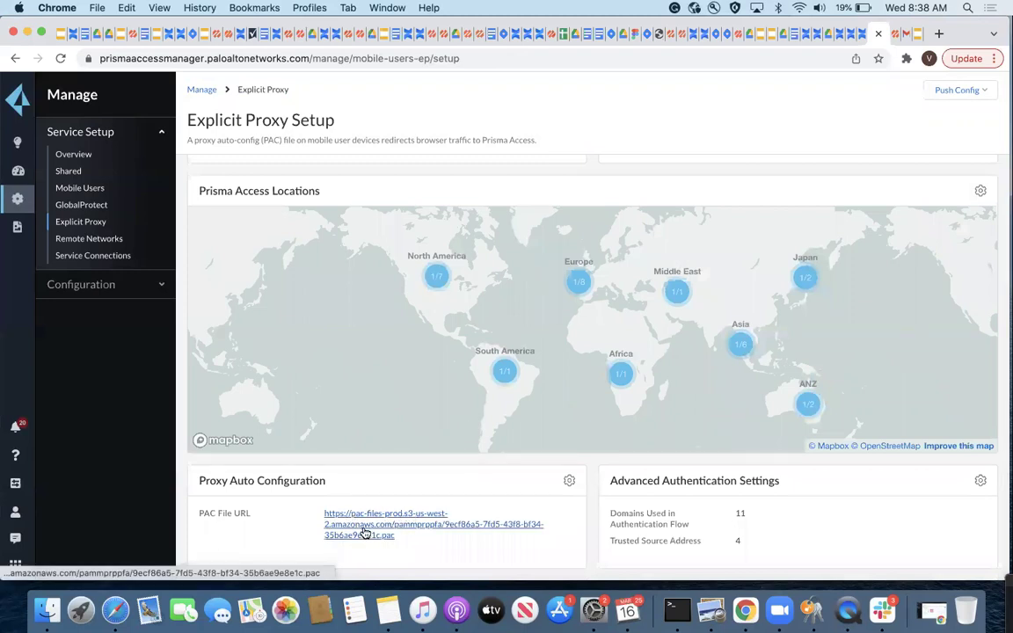
Switch to the macOS Network preferences and view the Wi-Fi proxy settings, including Automatic Proxy Configuration, then close them without changes
left_click(796, 9)
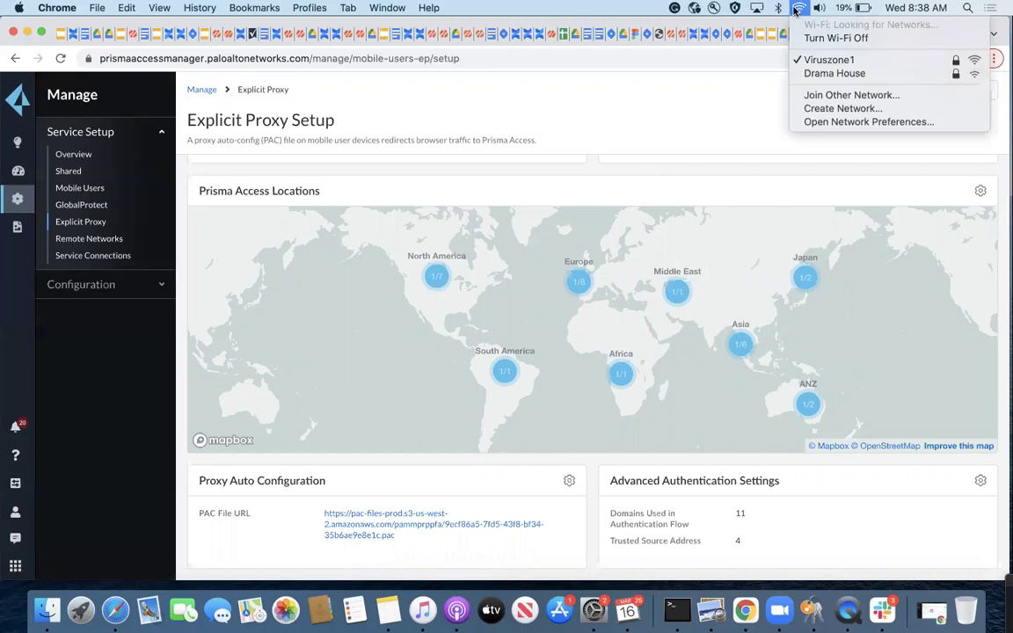
left_click(822, 123)
left_click(538, 434)
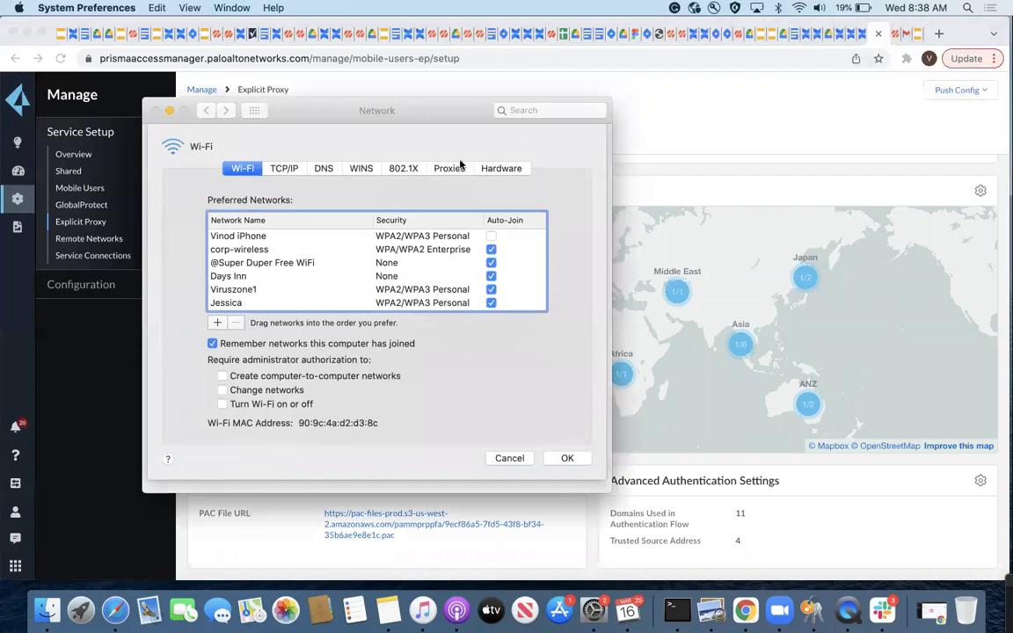
left_click(449, 168)
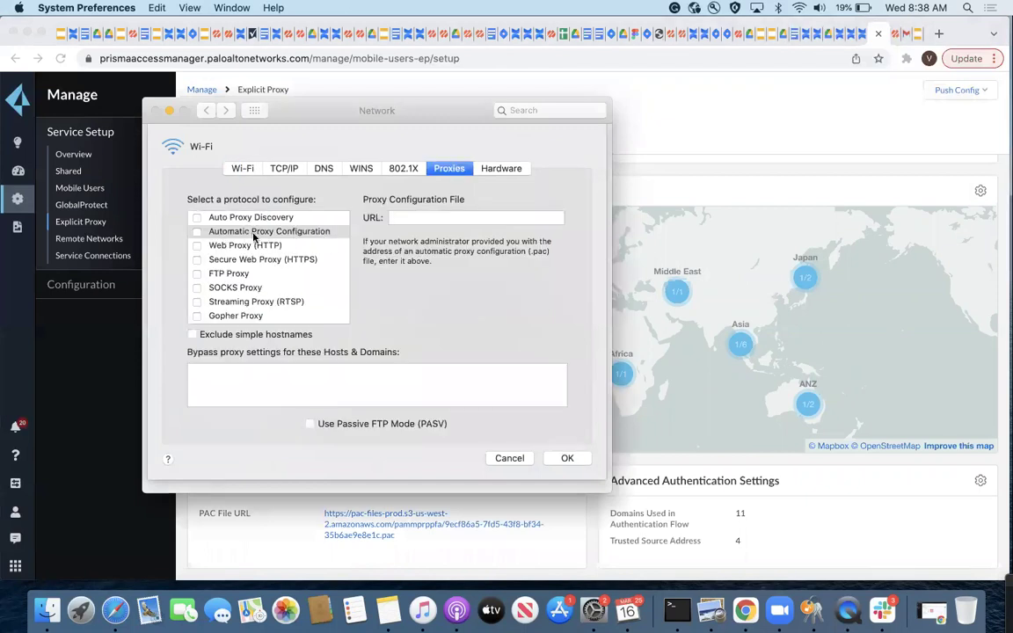
left_click(509, 458)
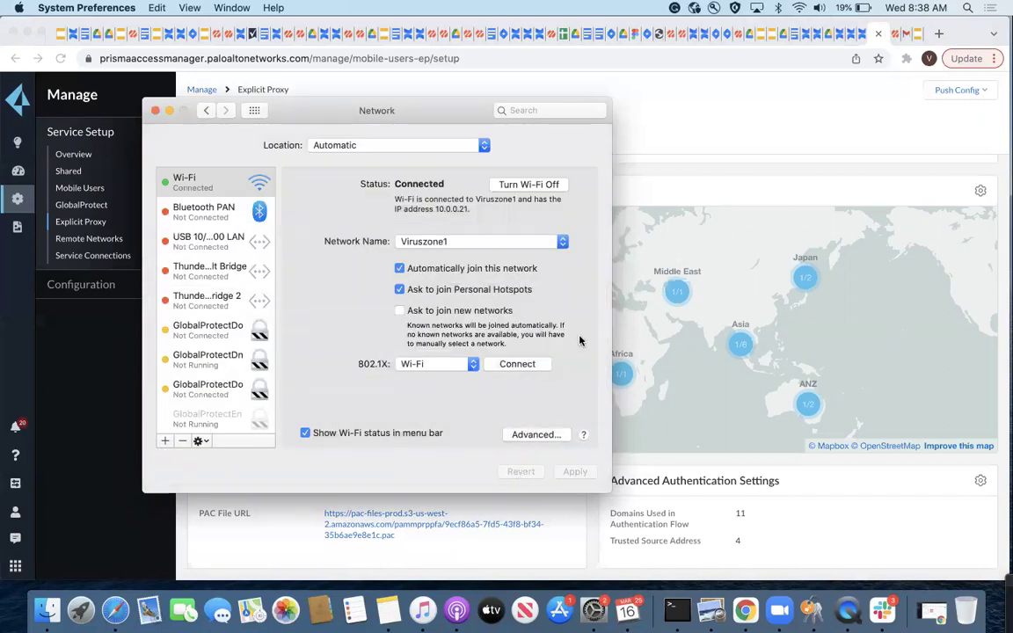
left_click(156, 111)
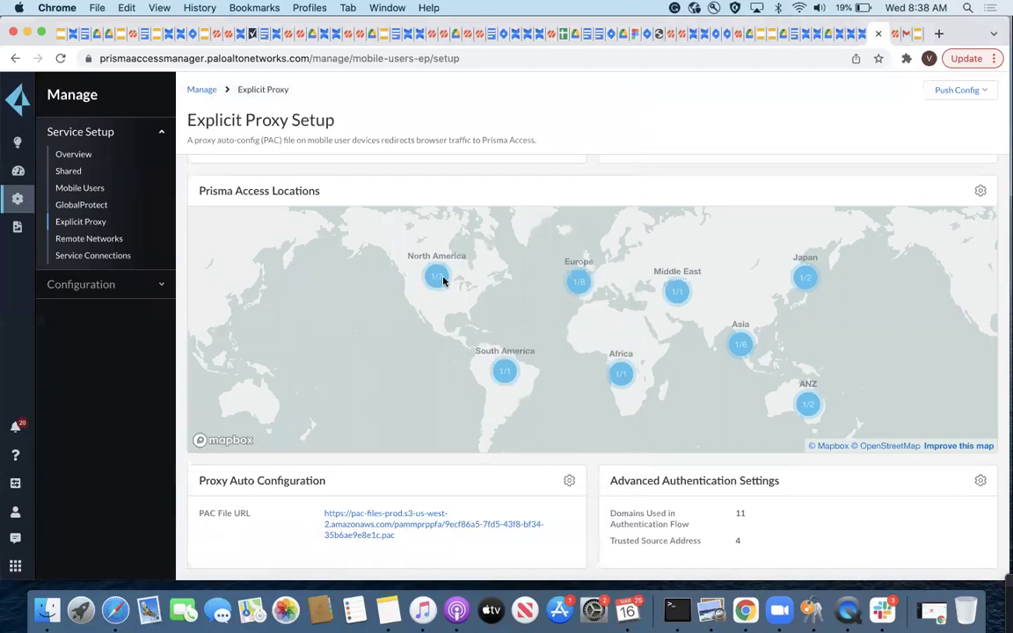
Download the PAC file from its URL under Proxy Auto Configuration in the Explicit Proxy Setup
left_click(369, 524)
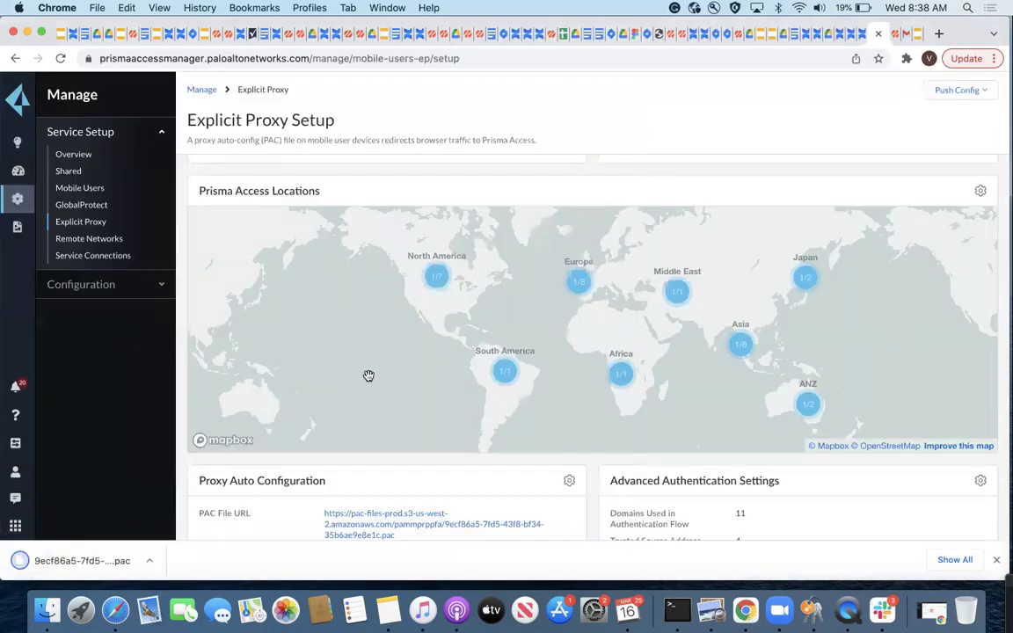
scroll(493, 446, "down", 2)
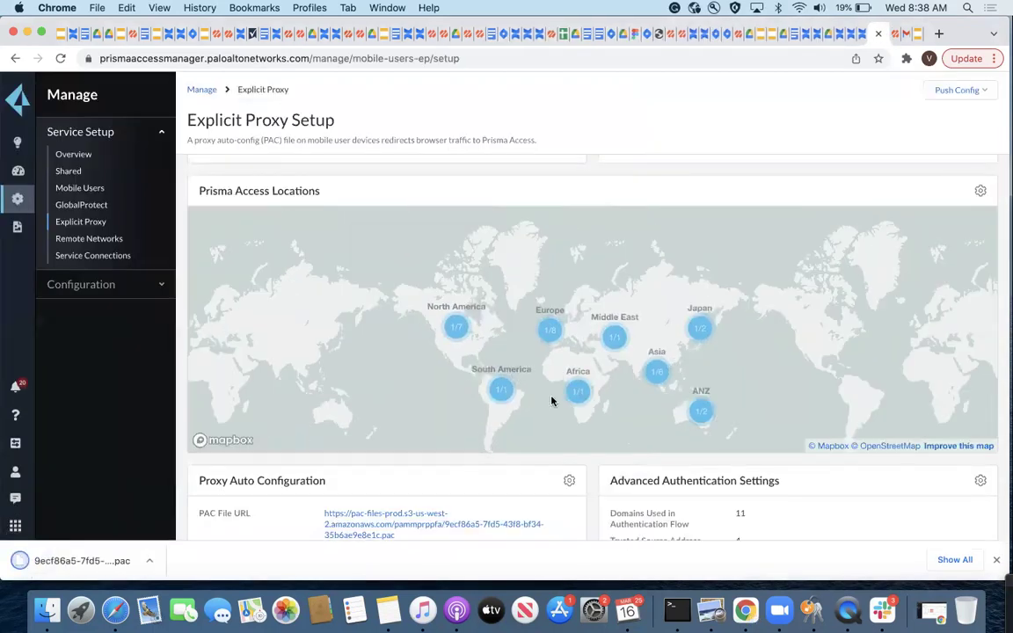
scroll(1001, 285, "down", 1)
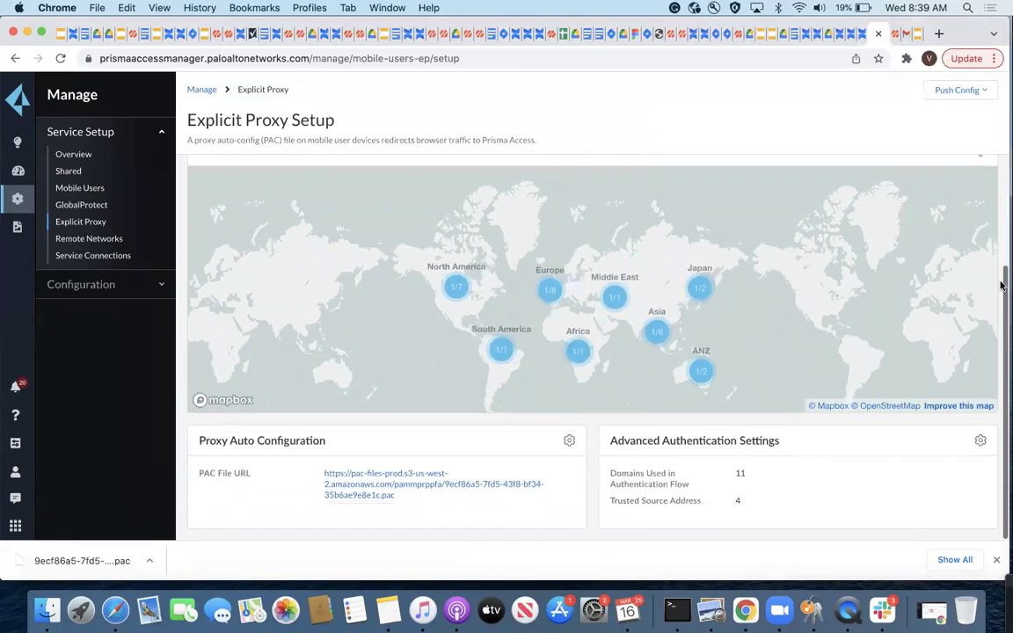
Examine the PAC file's bypass rules and its forwarding line to Prisma Access in the PAC File Editor, leaving without saving
left_click(570, 445)
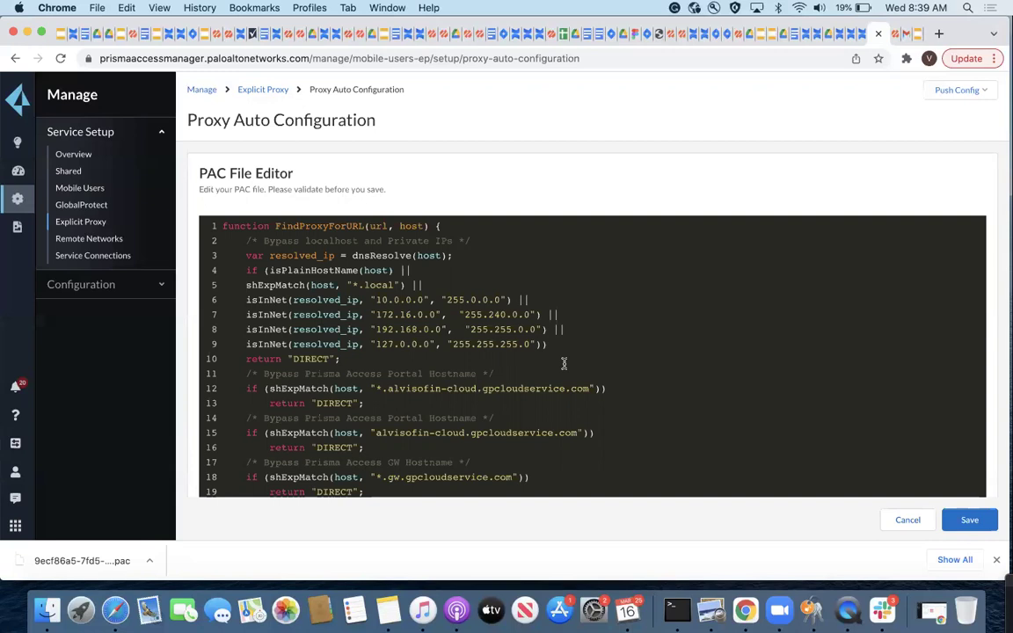
scroll(564, 363, "down", 6)
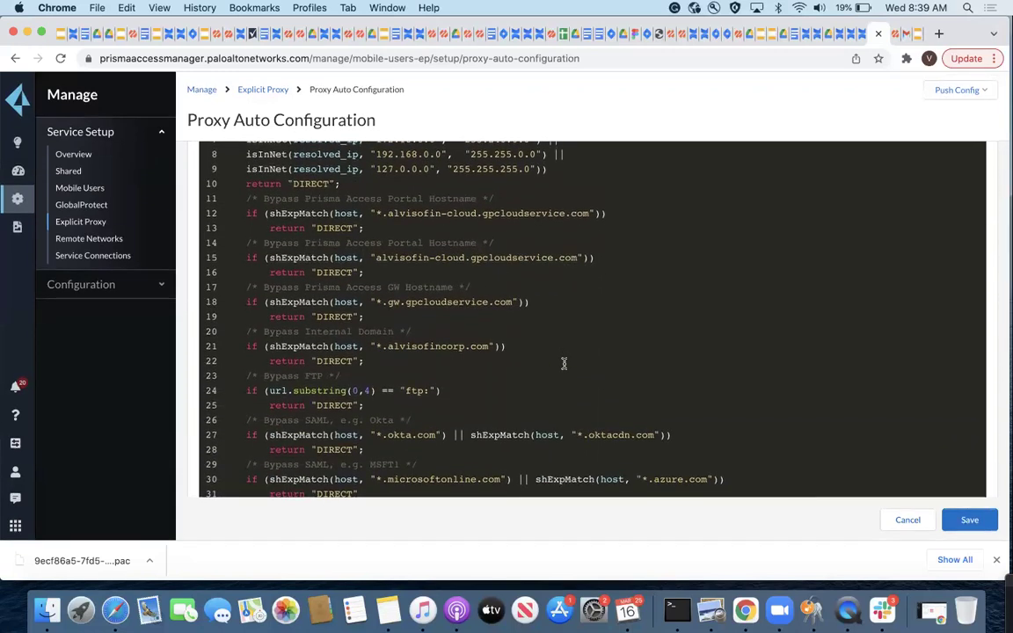
scroll(622, 317, "down", 5)
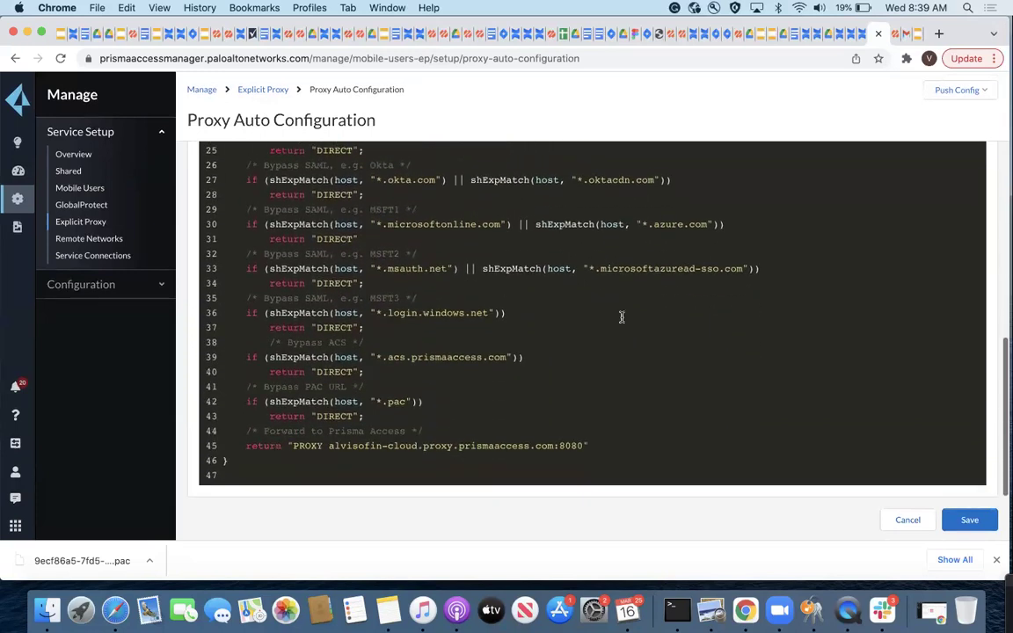
scroll(622, 317, "up", 10)
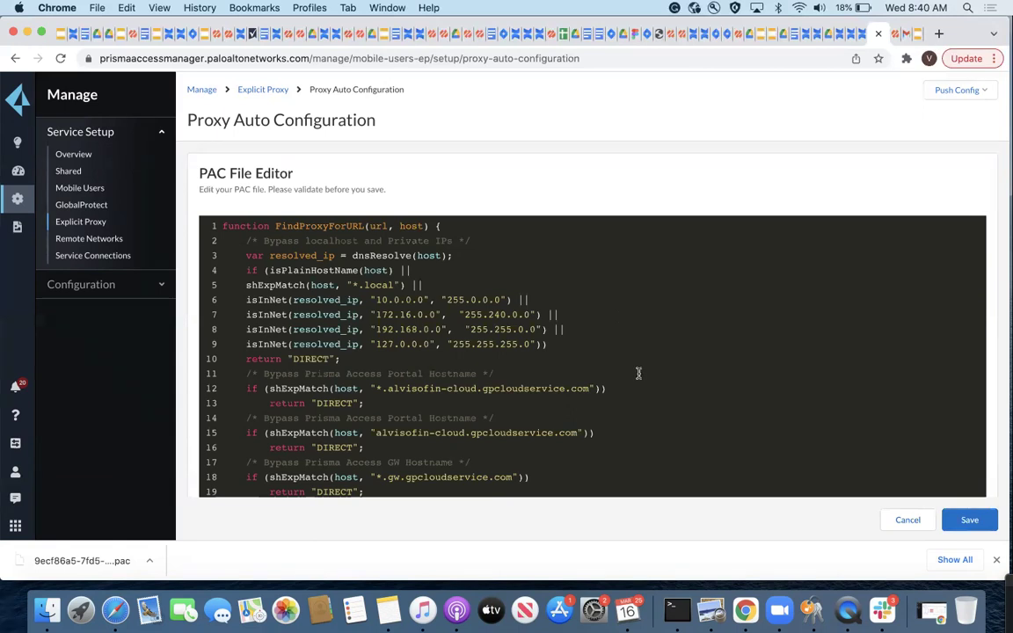
left_click(911, 520)
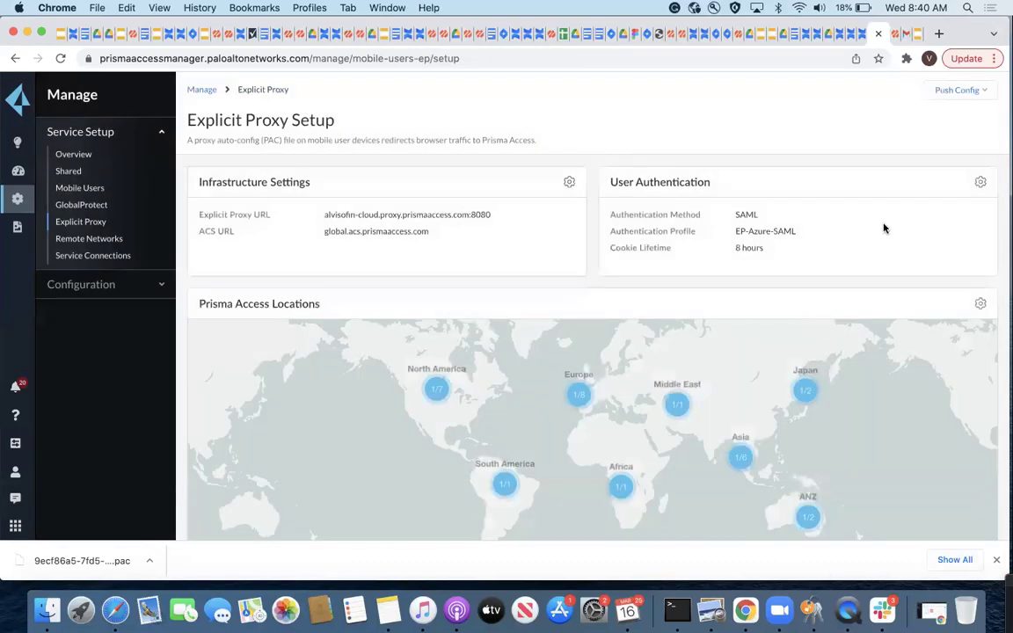
Review the Explicit Proxy User Authentication settings, including the authentication method, profile and cookie lifetime, and leave them without changes
left_click(980, 182)
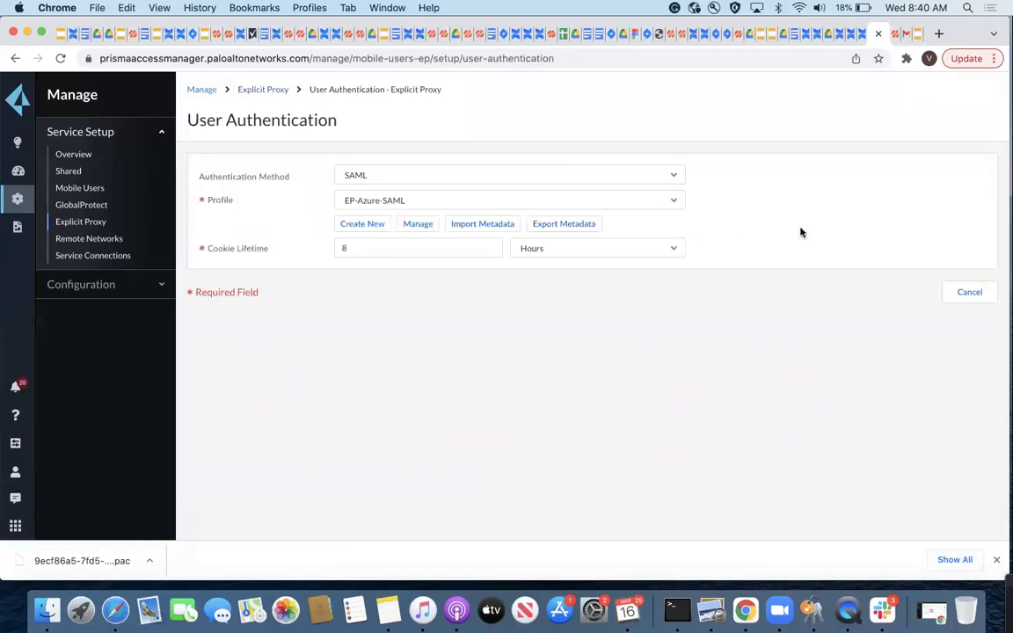
left_click(670, 175)
left_click(741, 180)
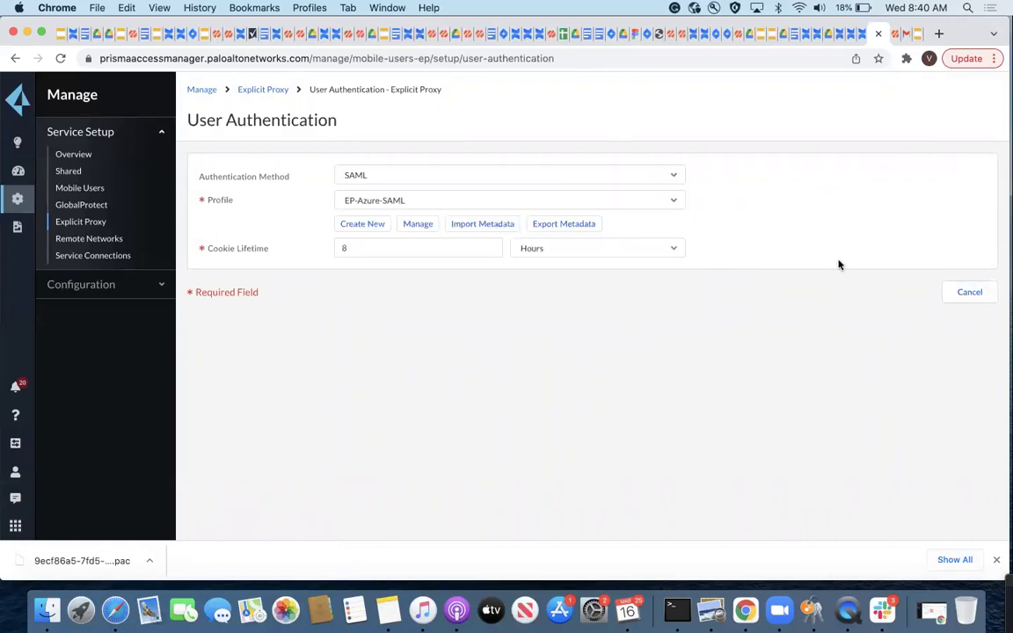
left_click(969, 299)
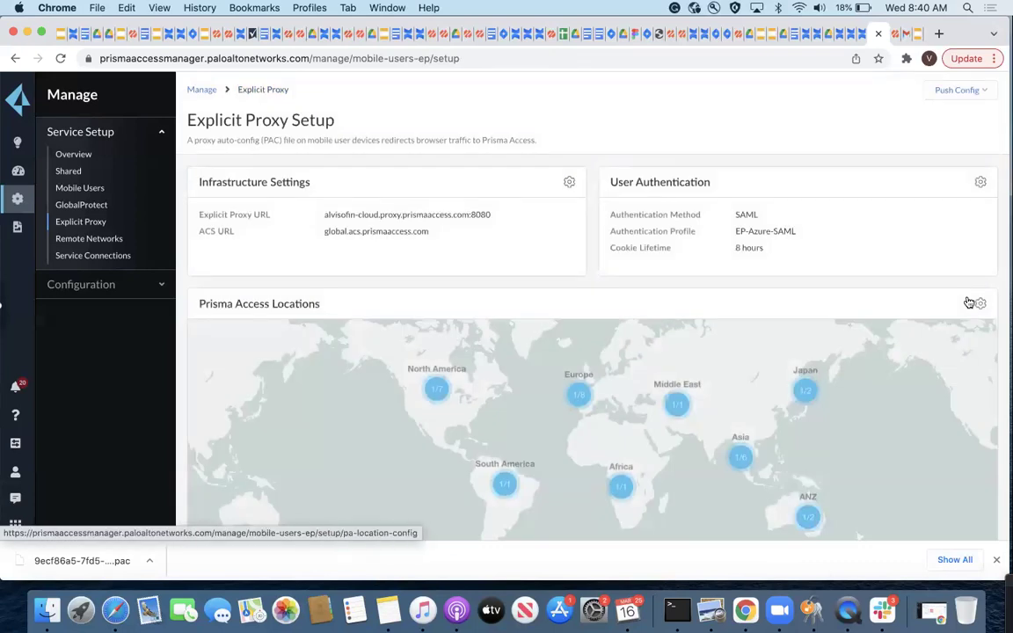
Inspect the Explicit Proxy's Prisma Access Locations, viewing the individual North America locations, and return to the setup overview without changes
scroll(953, 302, "down", 3)
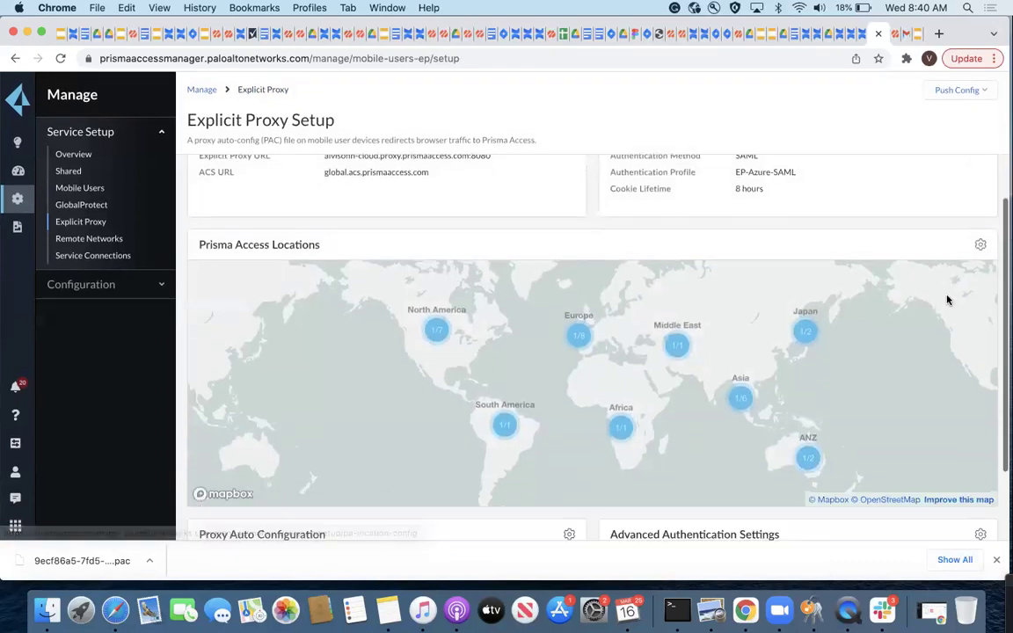
scroll(977, 246, "up", 5)
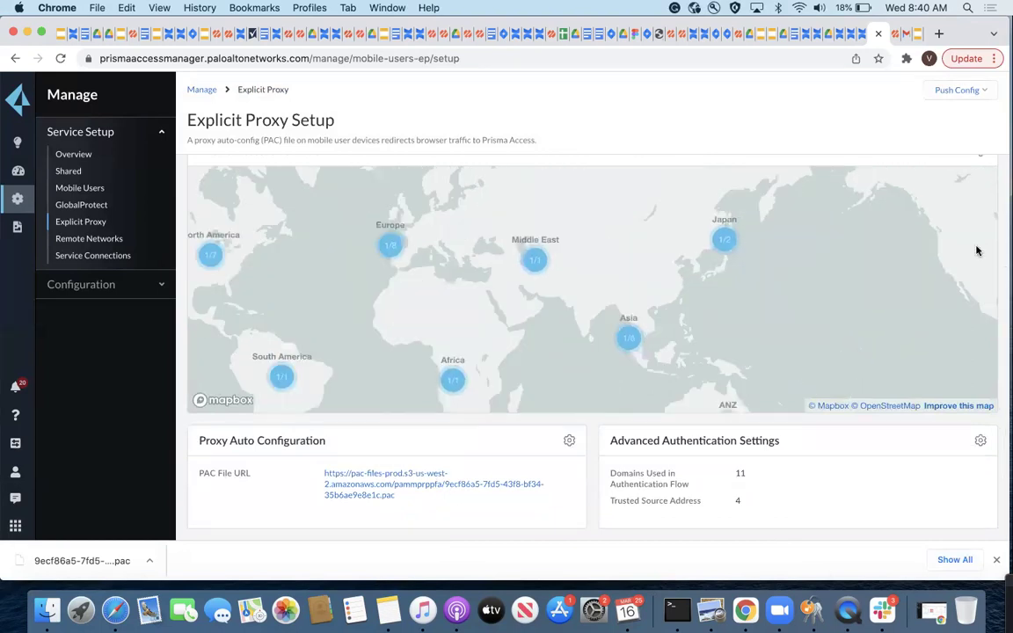
scroll(950, 296, "down", 2)
scroll(947, 299, "down", 3)
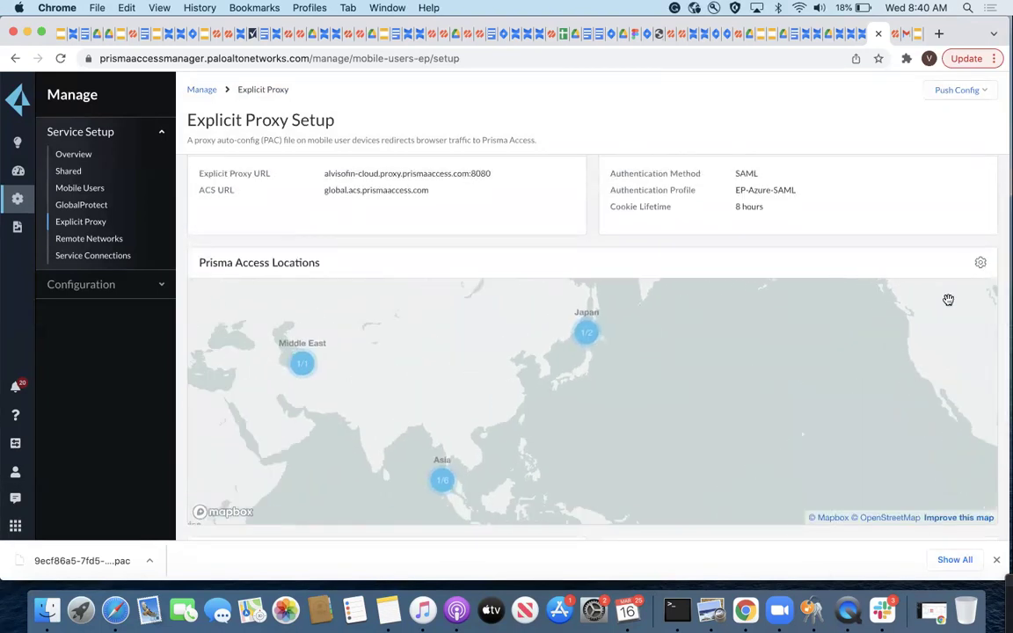
left_click(983, 262)
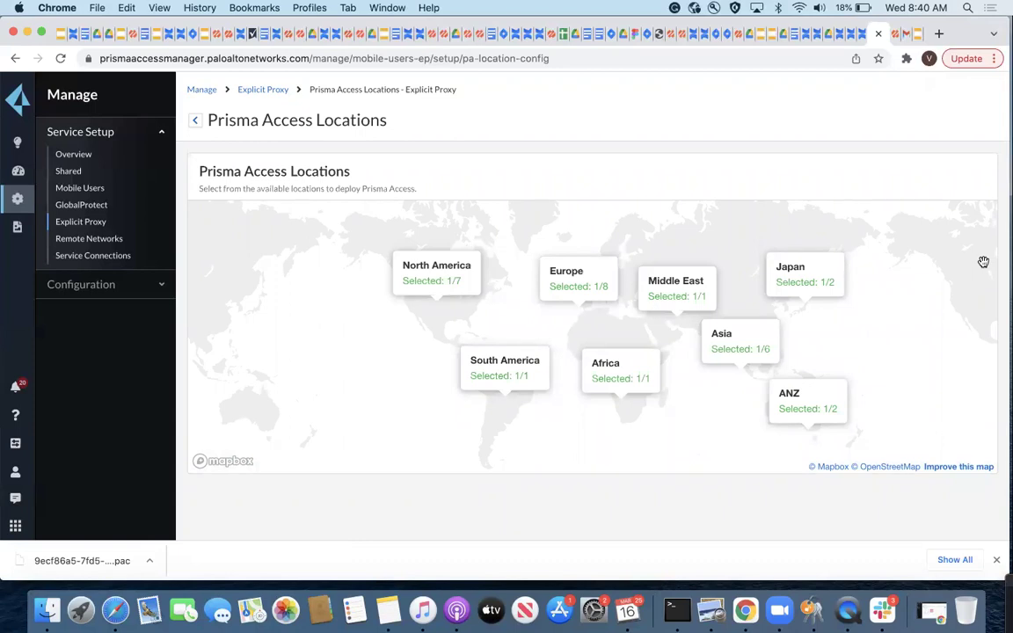
left_click(441, 285)
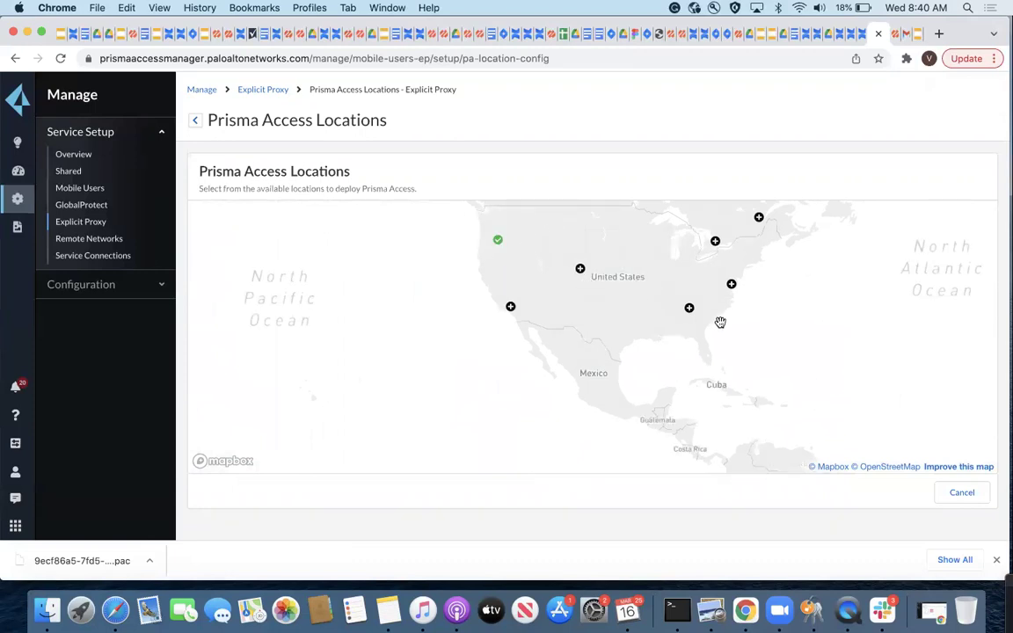
left_click(967, 496)
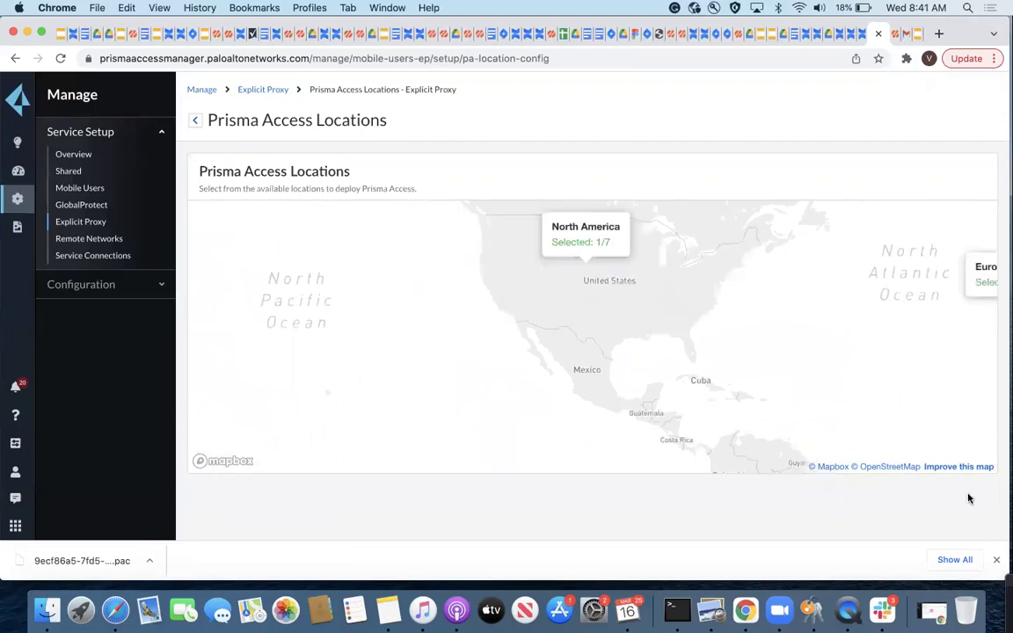
left_click(195, 122)
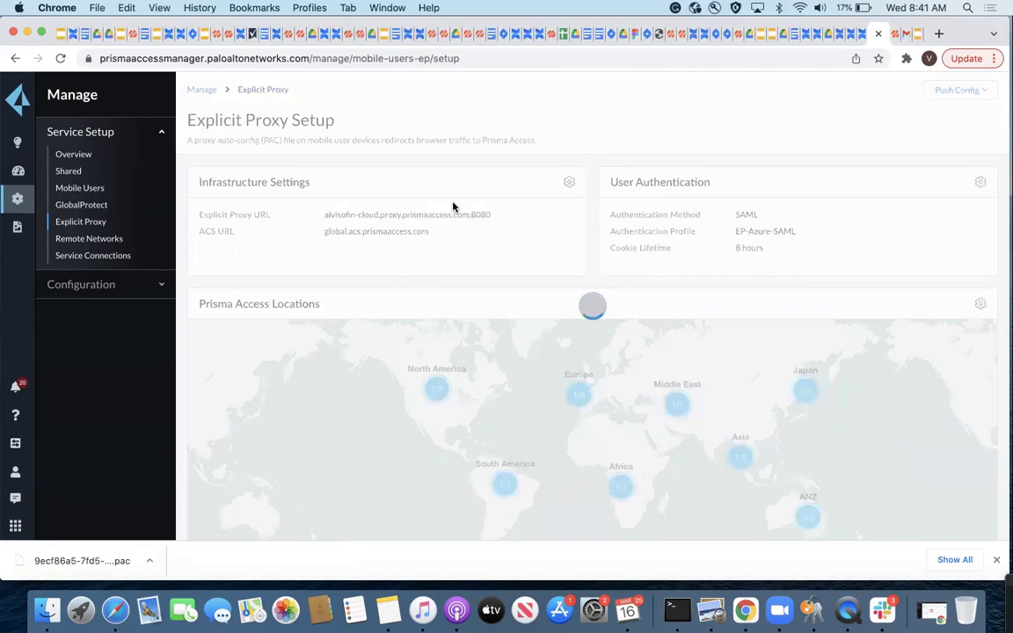
Review the authentication flow domains and trusted source addresses in the Explicit Proxy's Advanced Authentication Settings, and leave without changes
scroll(453, 206, "down", 3)
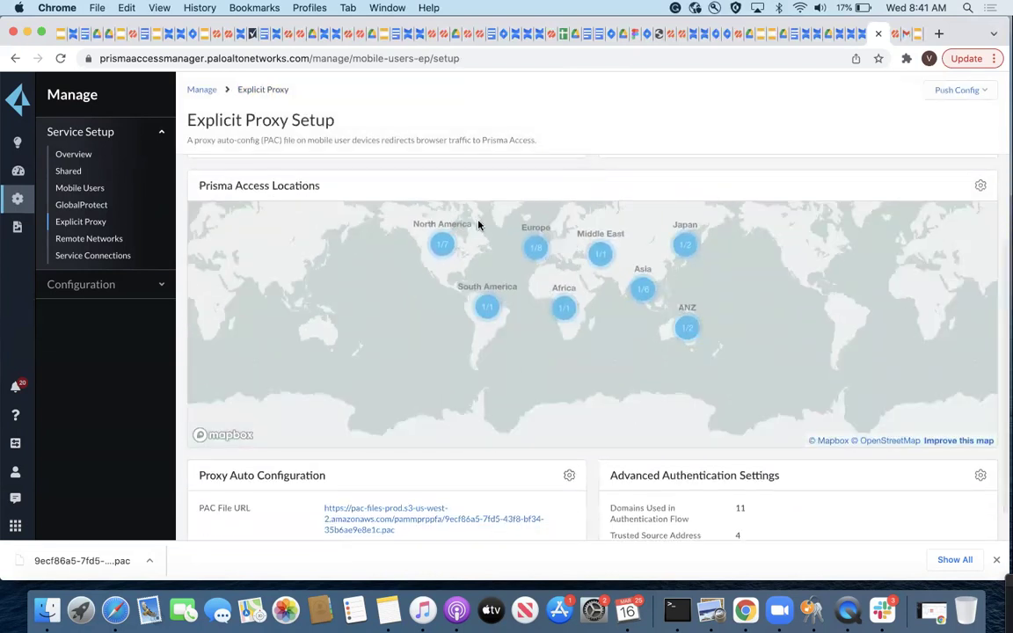
scroll(789, 518, "down", 1)
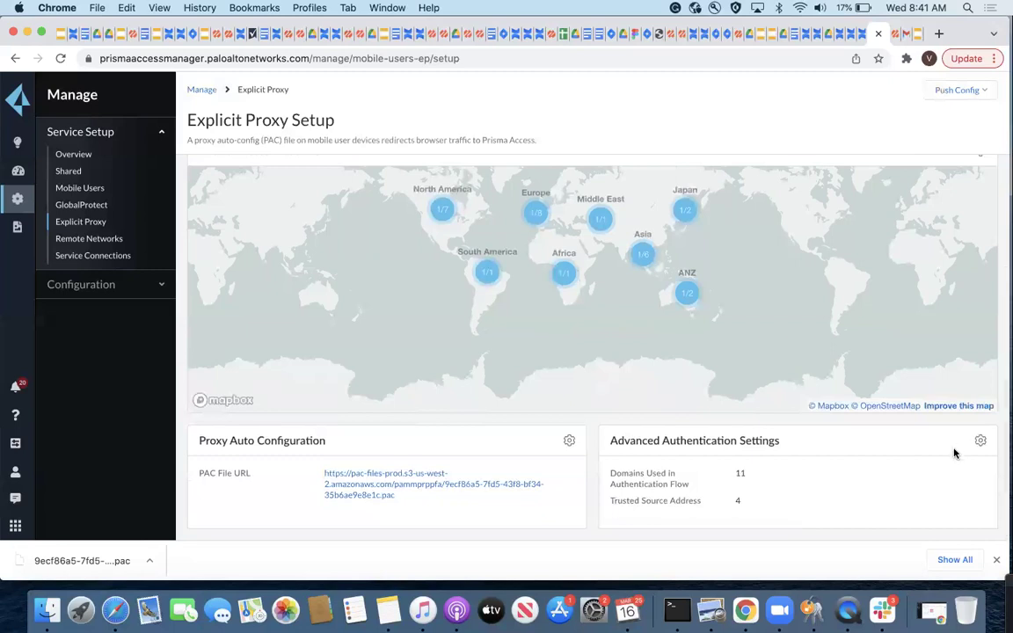
left_click(980, 440)
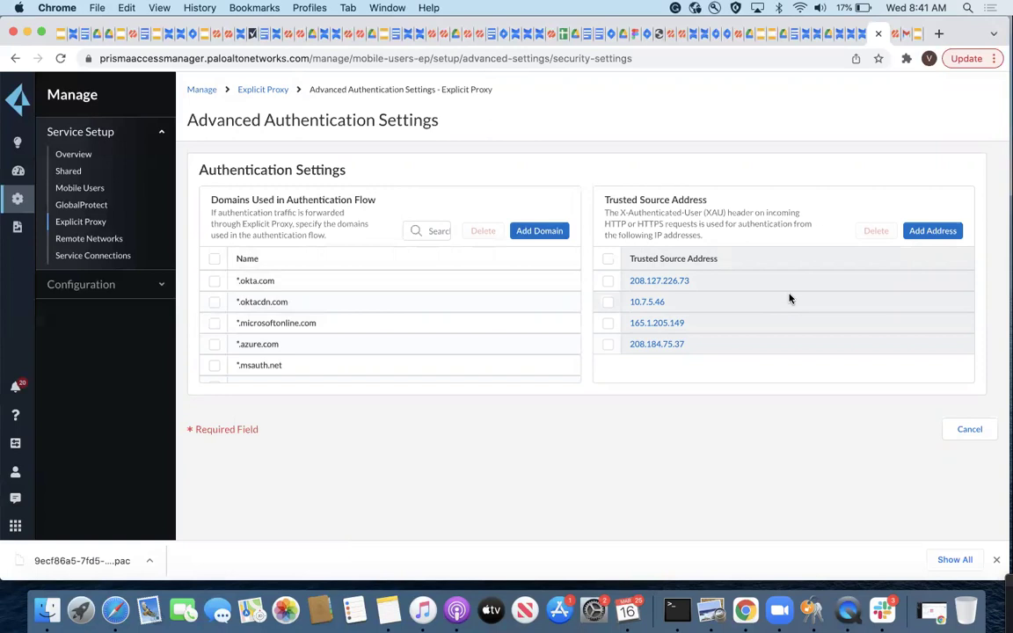
left_click(970, 430)
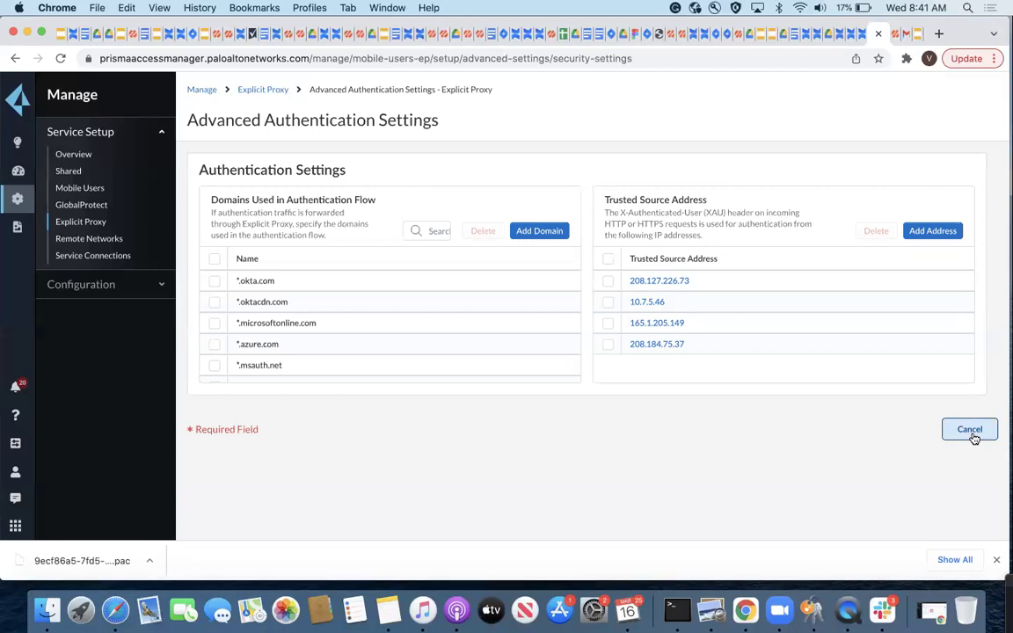
left_click(972, 433)
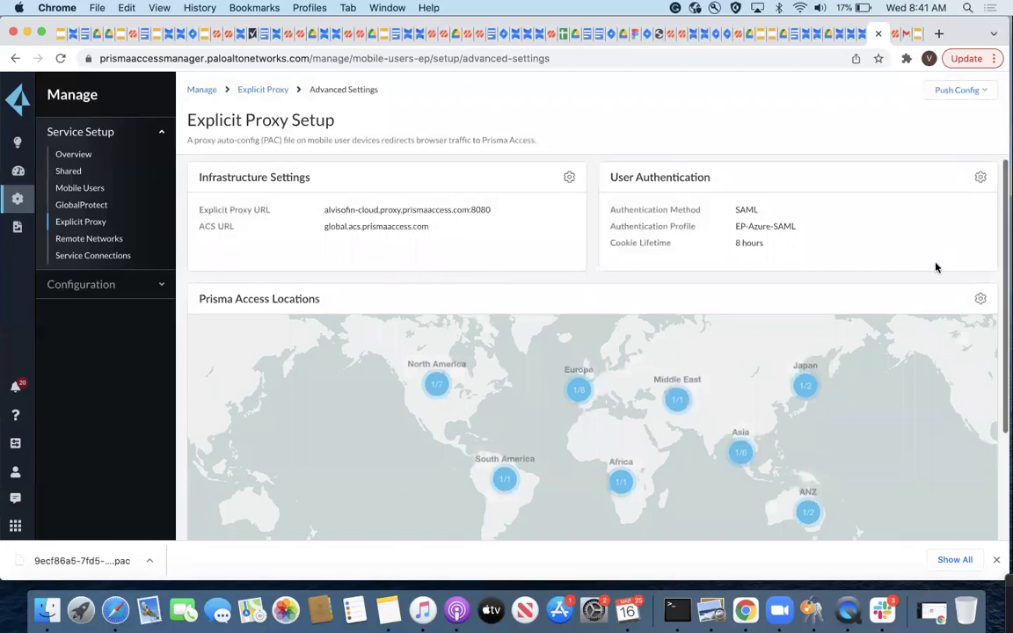
Open the Security Policy for the Explicit Proxy scope and review its best practice assessment, rule list and available configuration scopes
scroll(936, 264, "down", 3)
scroll(936, 264, "down", 3)
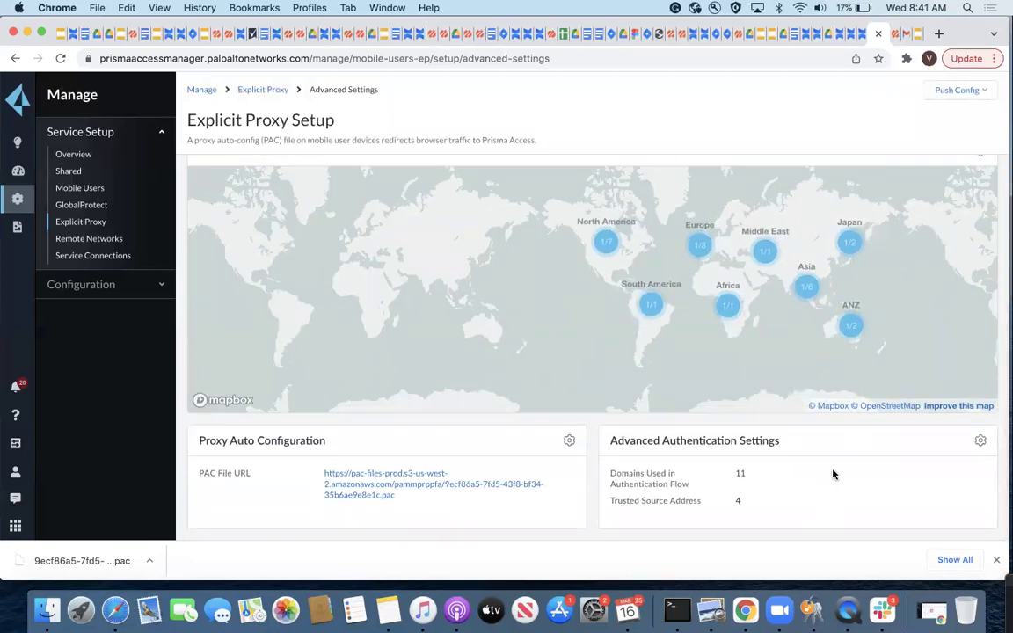
scroll(828, 299, "down", 5)
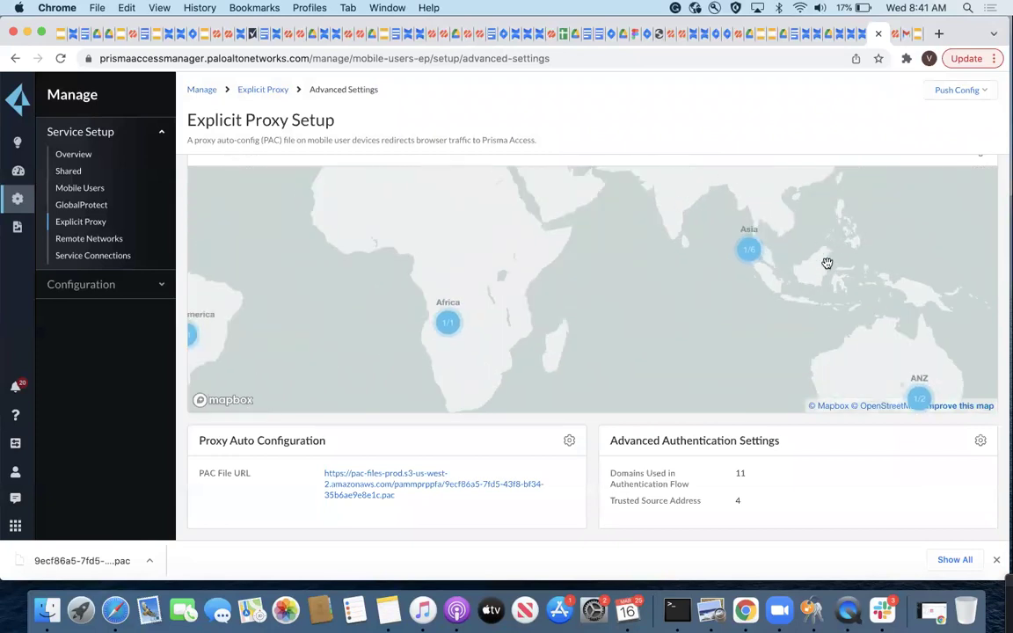
scroll(827, 264, "up", 5)
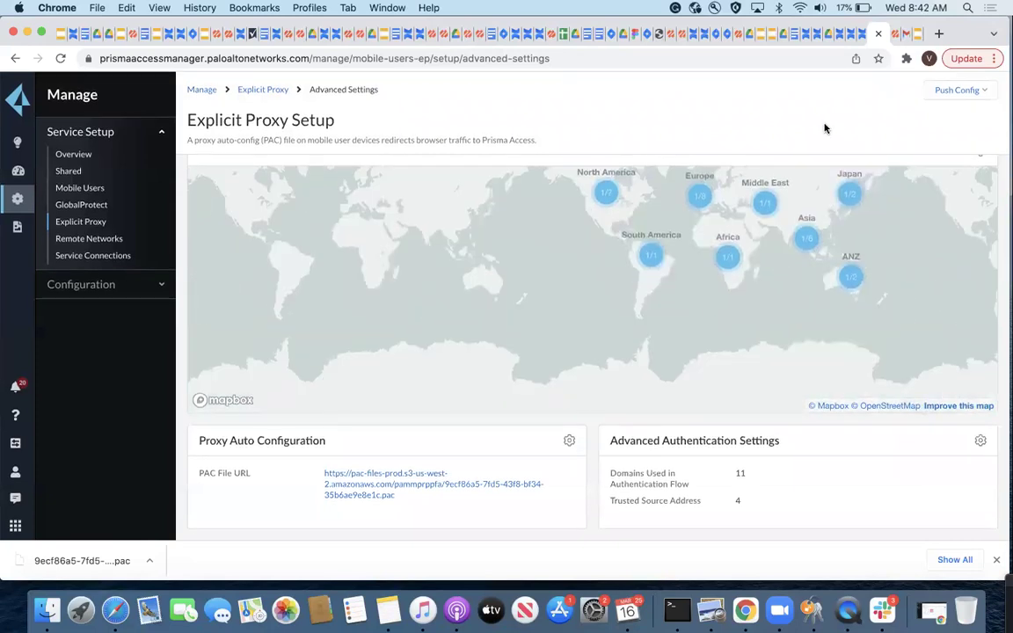
scroll(1005, 271, "up", 3)
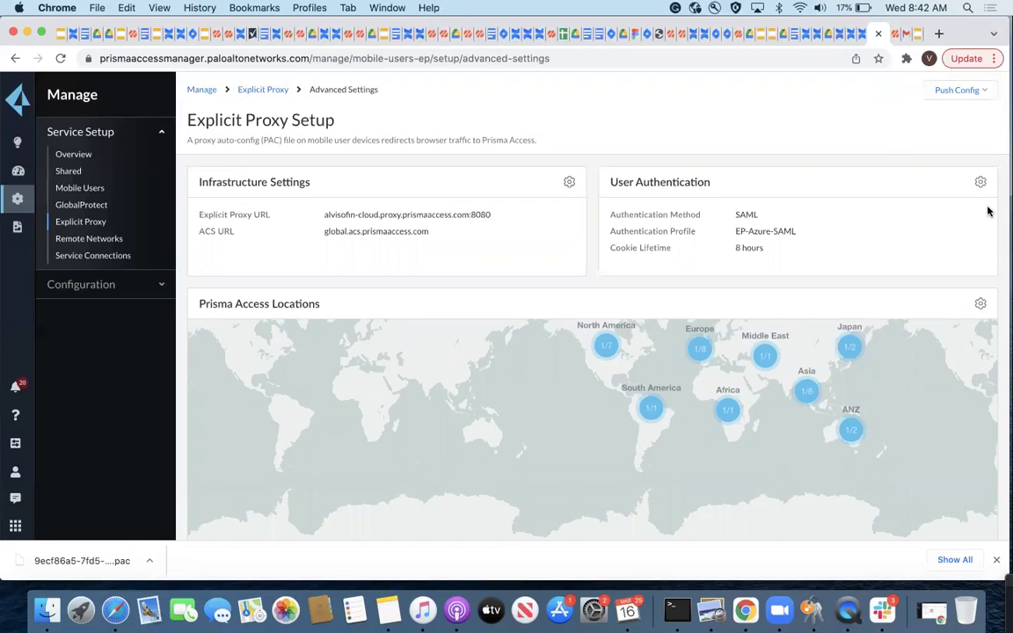
left_click(83, 284)
left_click(97, 189)
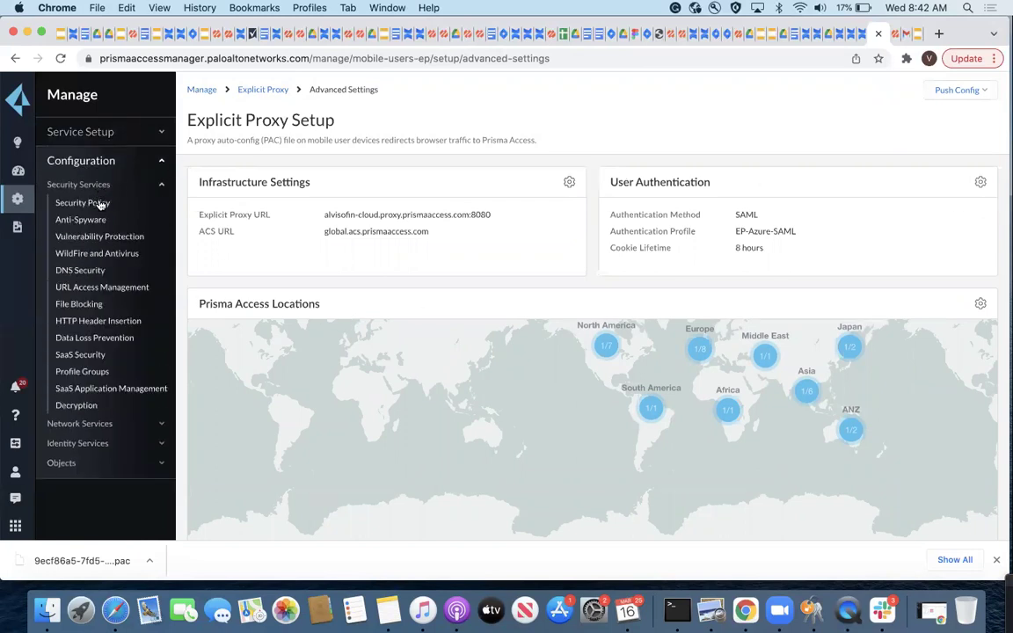
left_click(82, 203)
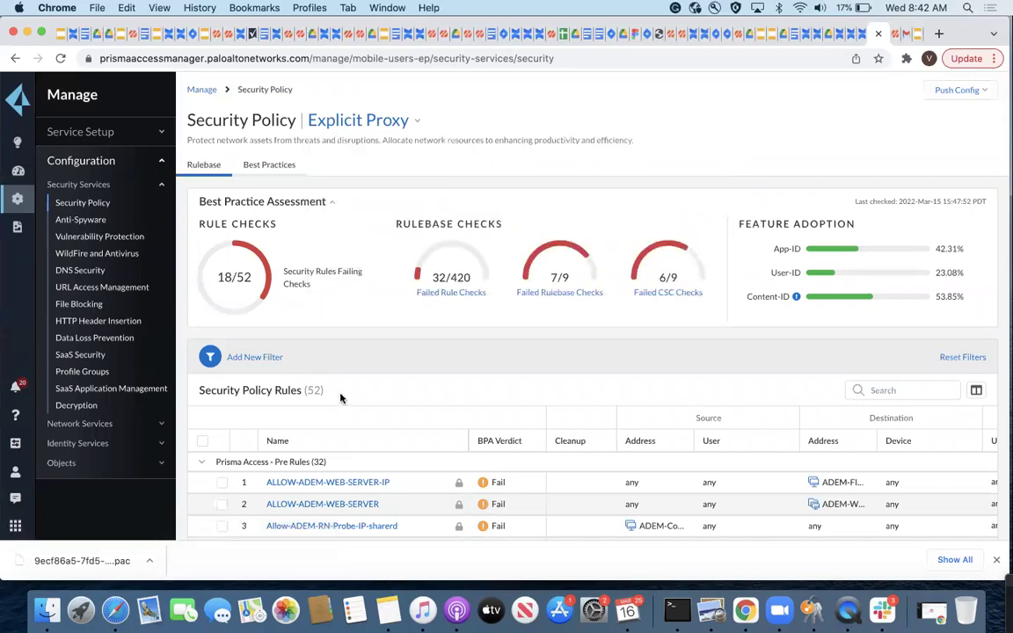
scroll(341, 398, "down", 2)
mouse_move(394, 130)
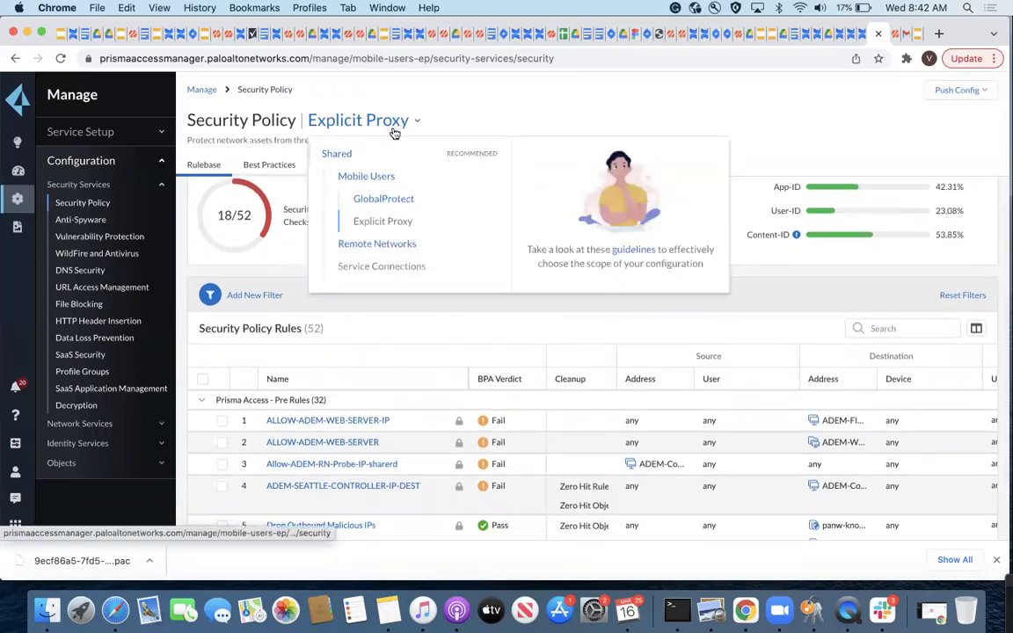
Review the security rules applied to the Explicit Proxy scope, from the Prisma Access pre rules through the Mobile Users - Explicit Proxy rules
scroll(396, 369, "down", 1)
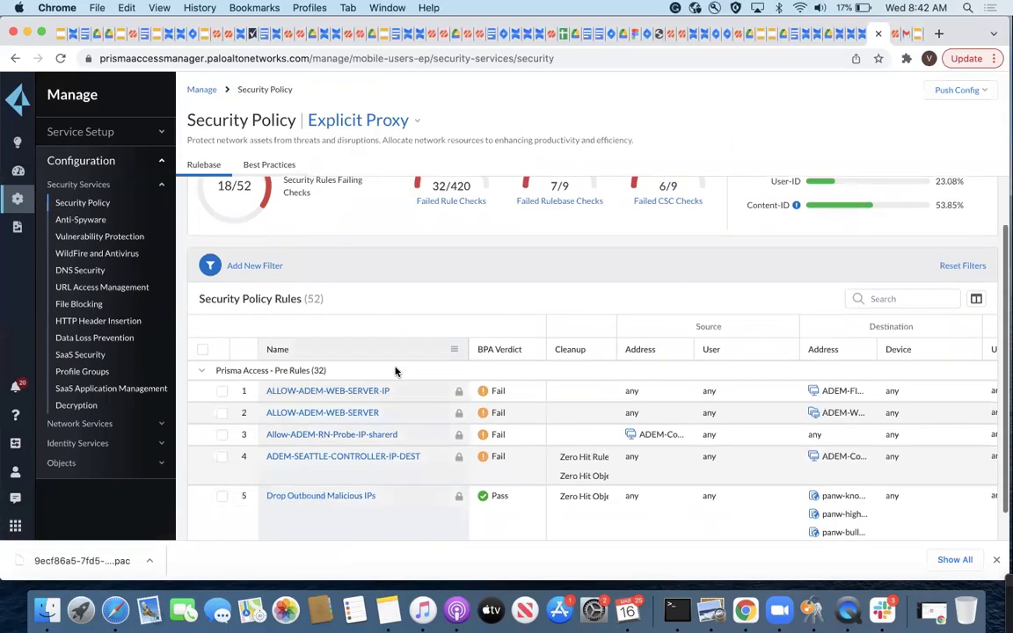
scroll(396, 372, "down", 1)
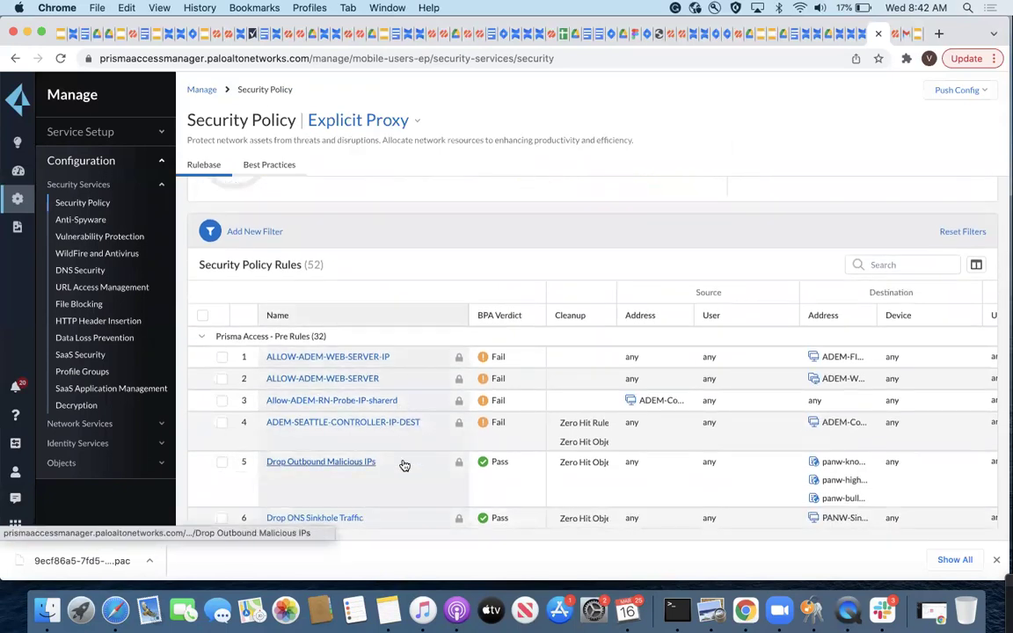
scroll(405, 466, "down", 3)
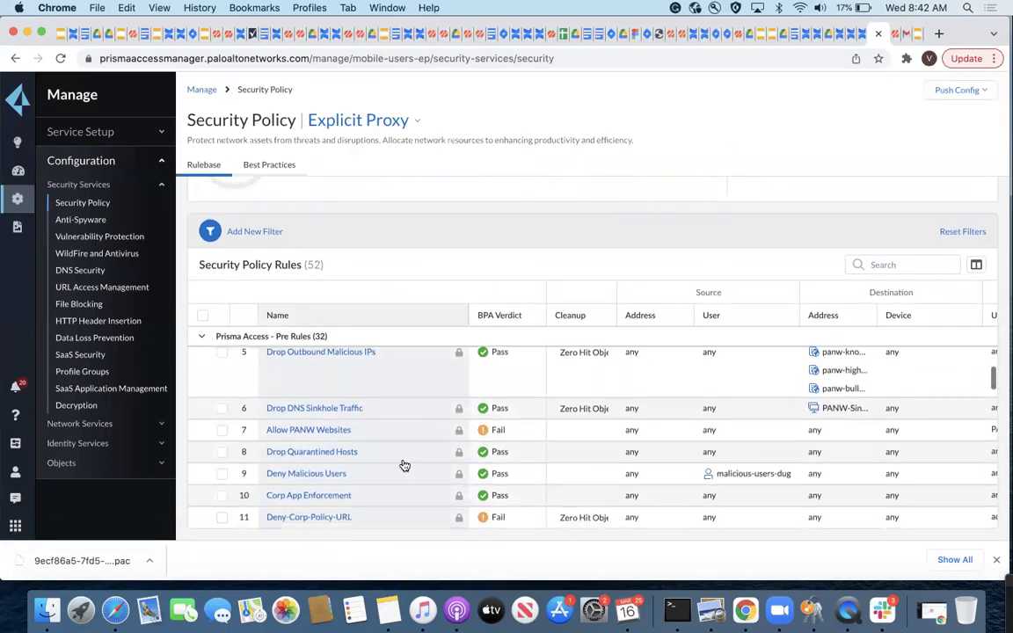
scroll(405, 465, "down", 6)
scroll(405, 465, "down", 5)
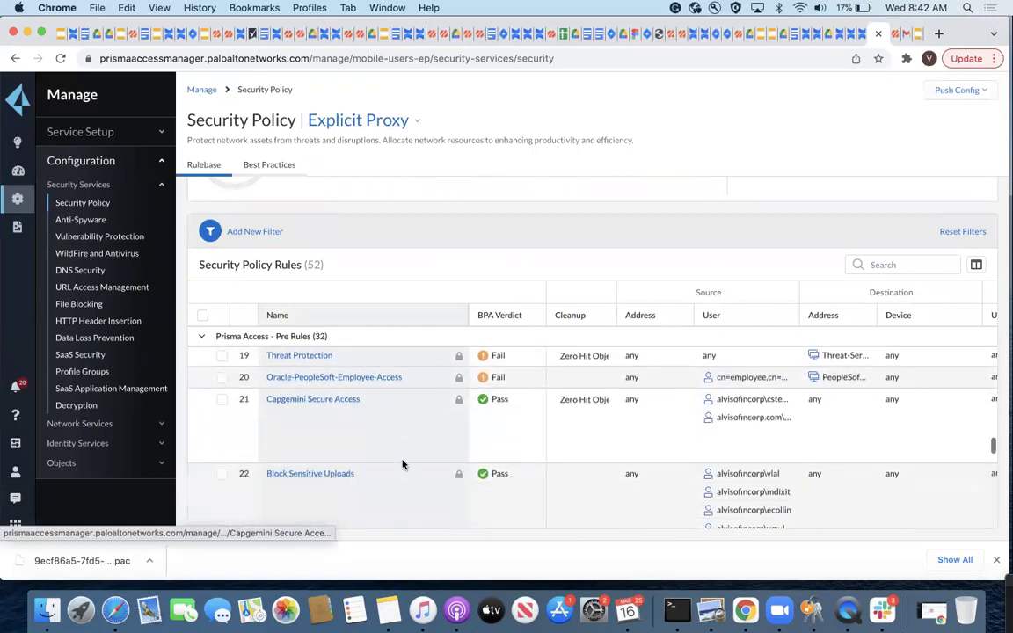
scroll(403, 465, "down", 3)
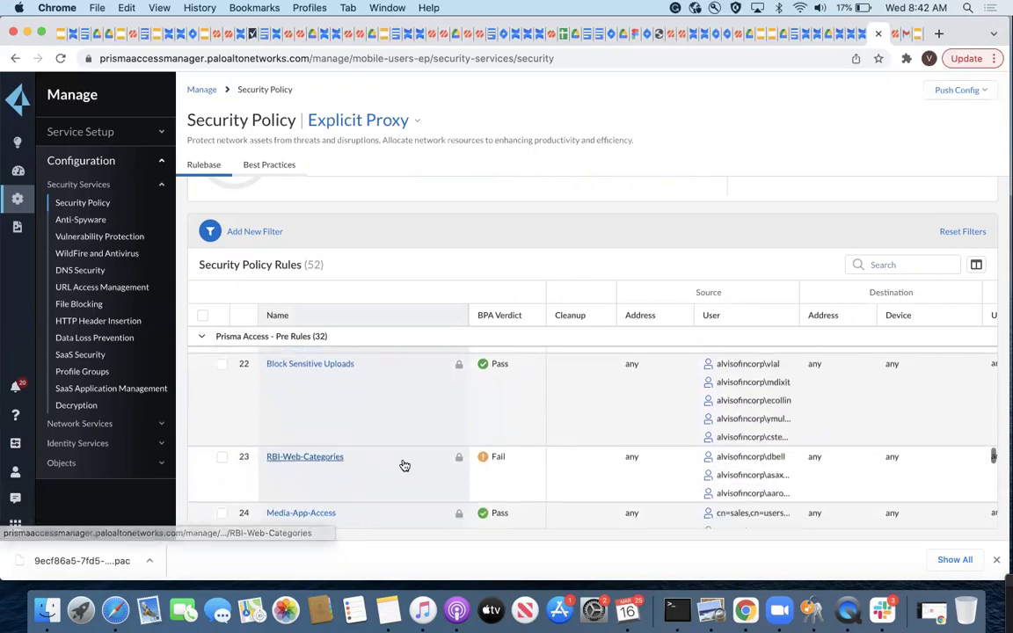
scroll(405, 465, "down", 1)
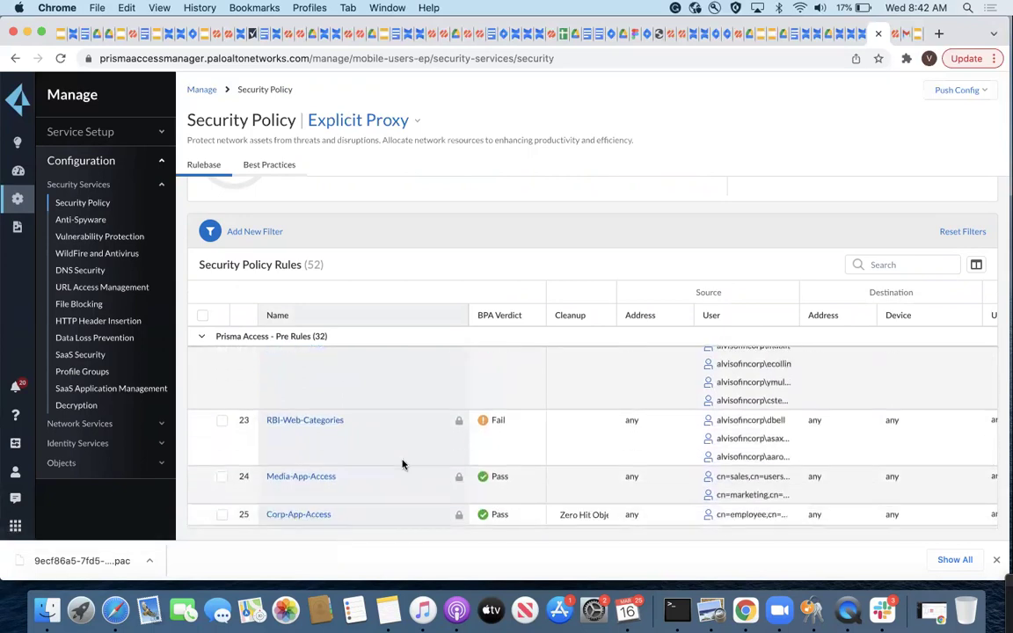
scroll(403, 464, "down", 10)
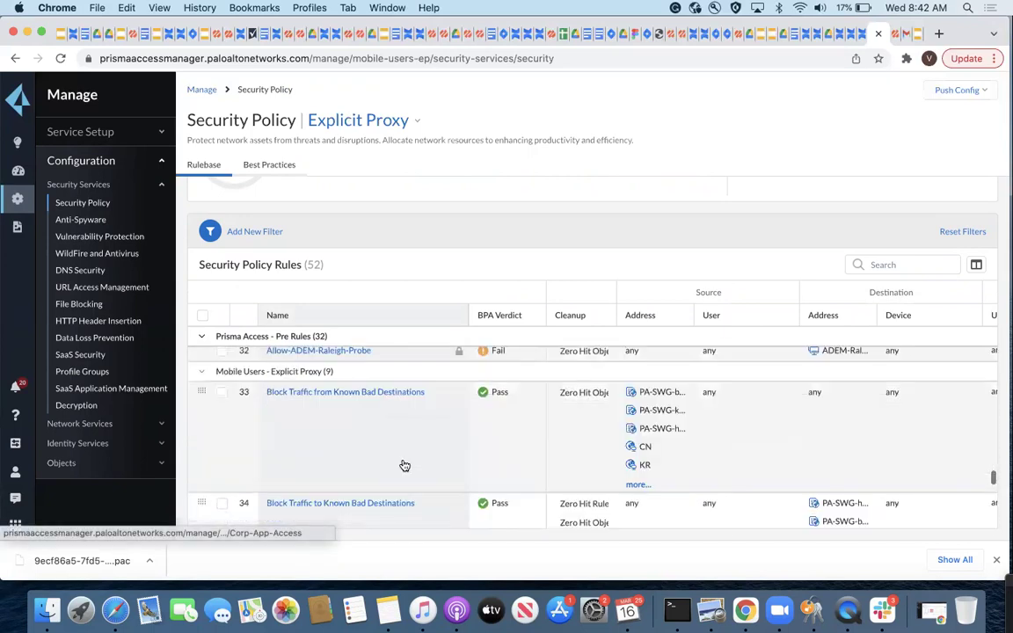
scroll(405, 465, "up", 1)
scroll(405, 466, "up", 3)
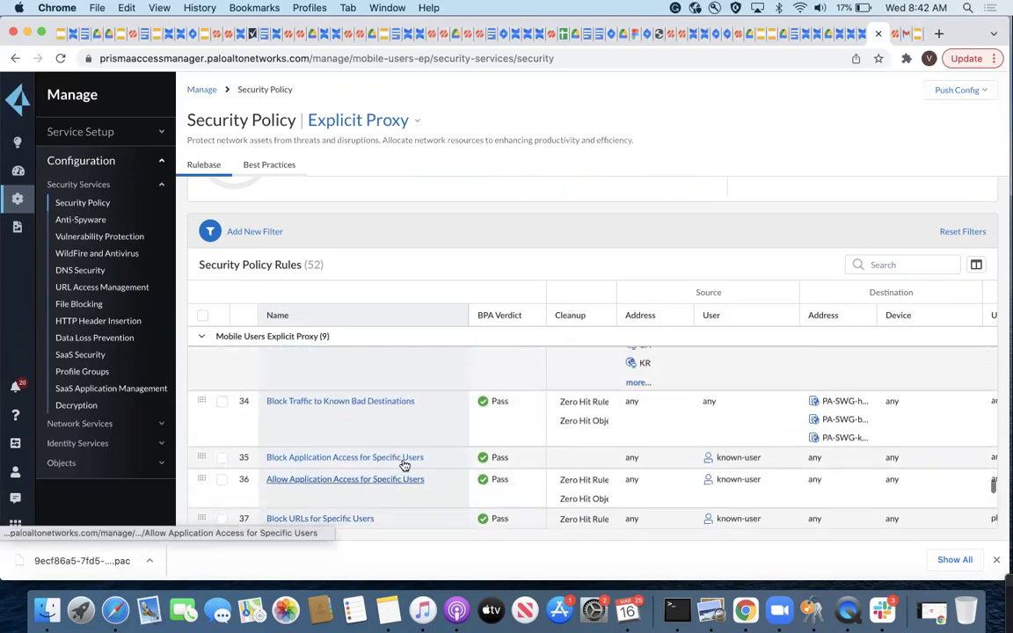
scroll(404, 466, "up", 1)
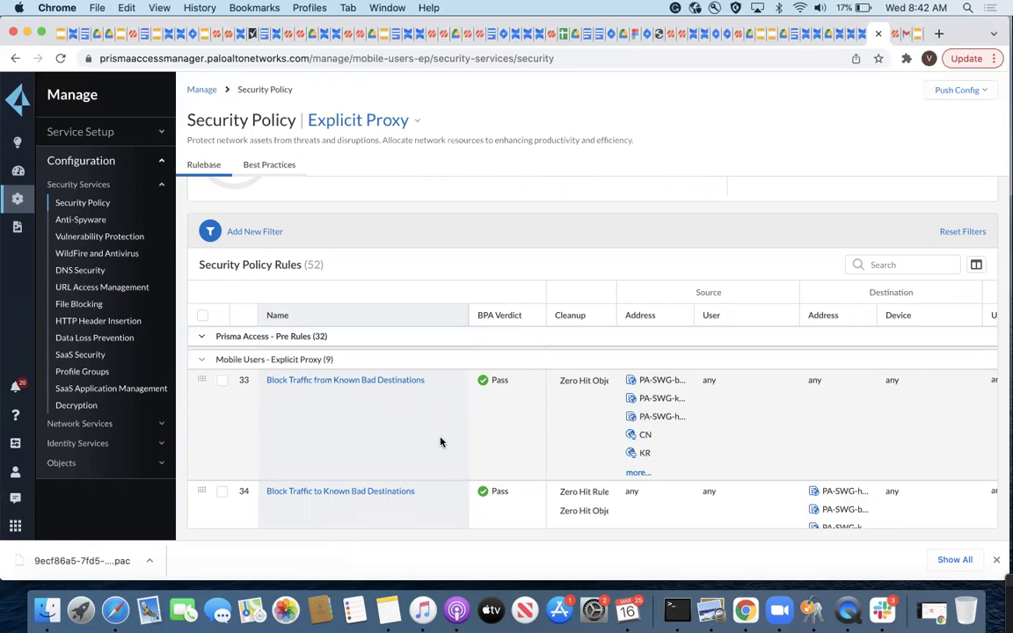
scroll(441, 442, "up", 1)
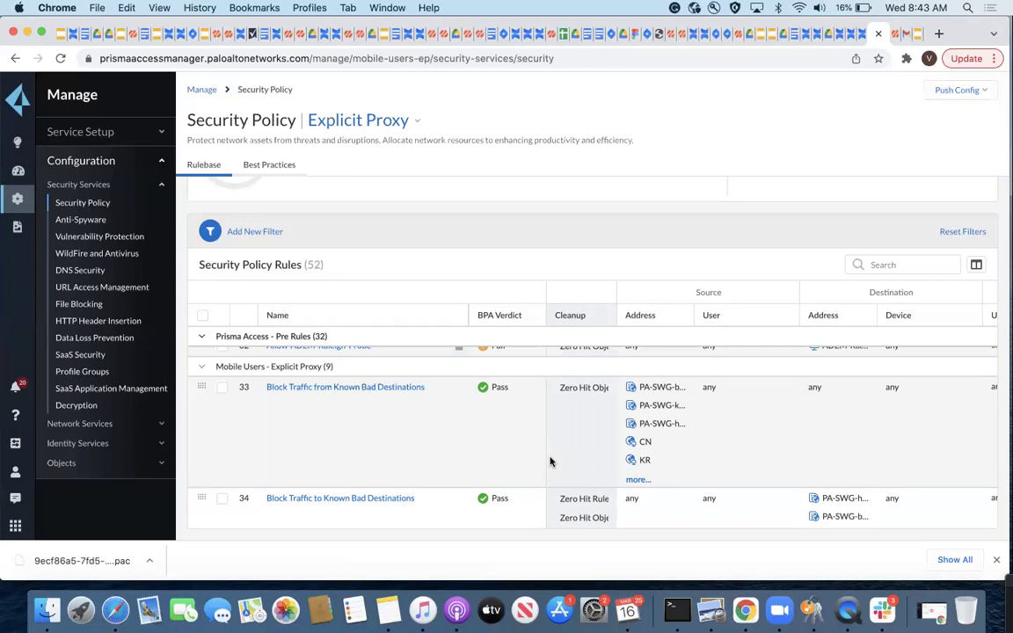
View the Anti-Spyware configuration for the Explicit Proxy scope and return to its Security Policy
left_click(88, 221)
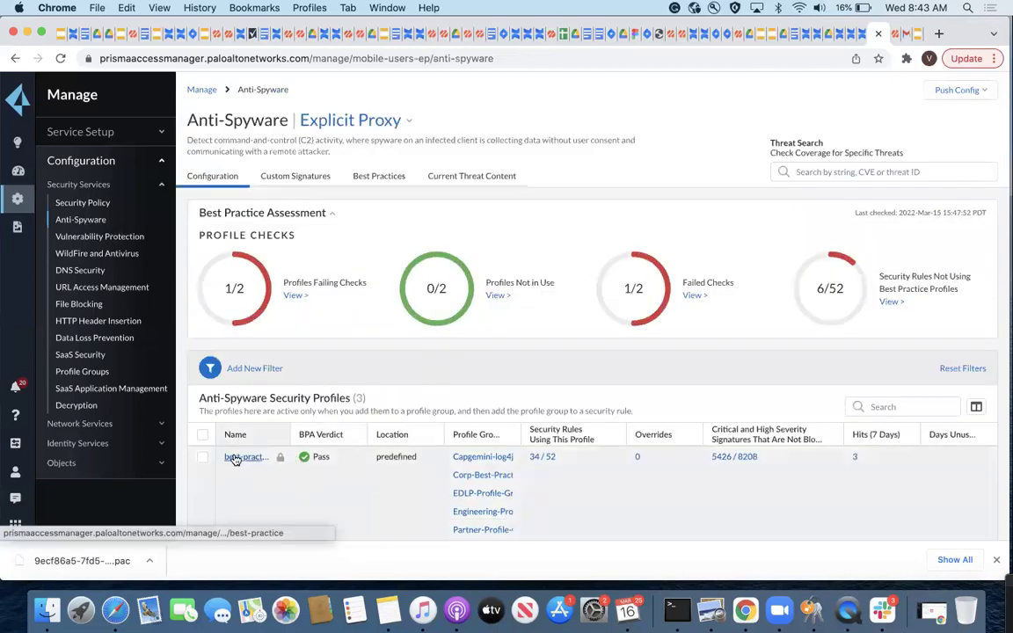
left_click(156, 202)
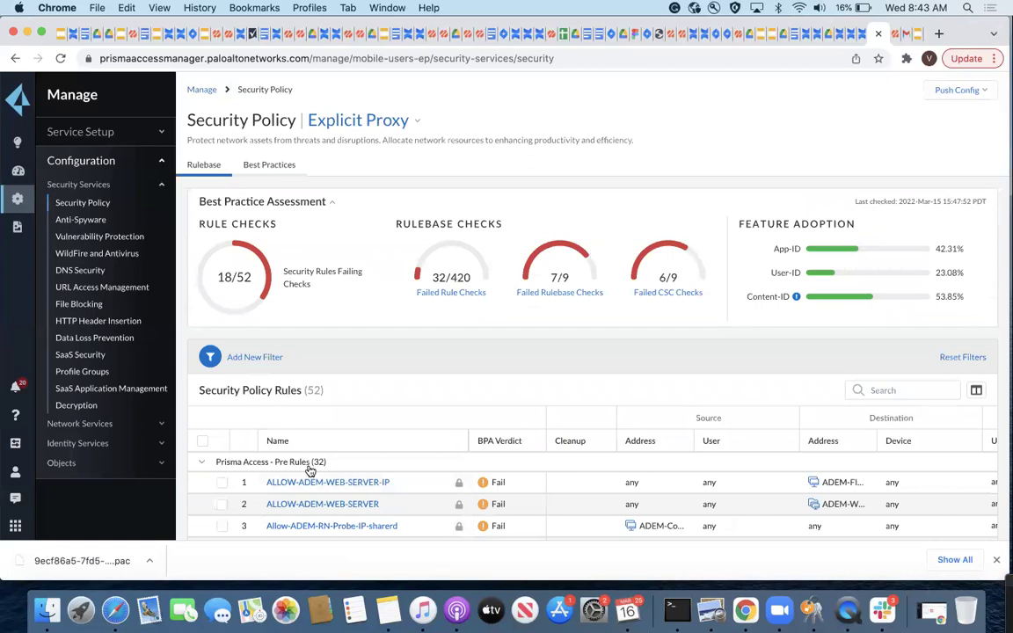
Open the Drop Outbound Malicious IPs rule and examine its match criteria, action, profile group, and advanced rule and log settings
scroll(316, 489, "down", 4)
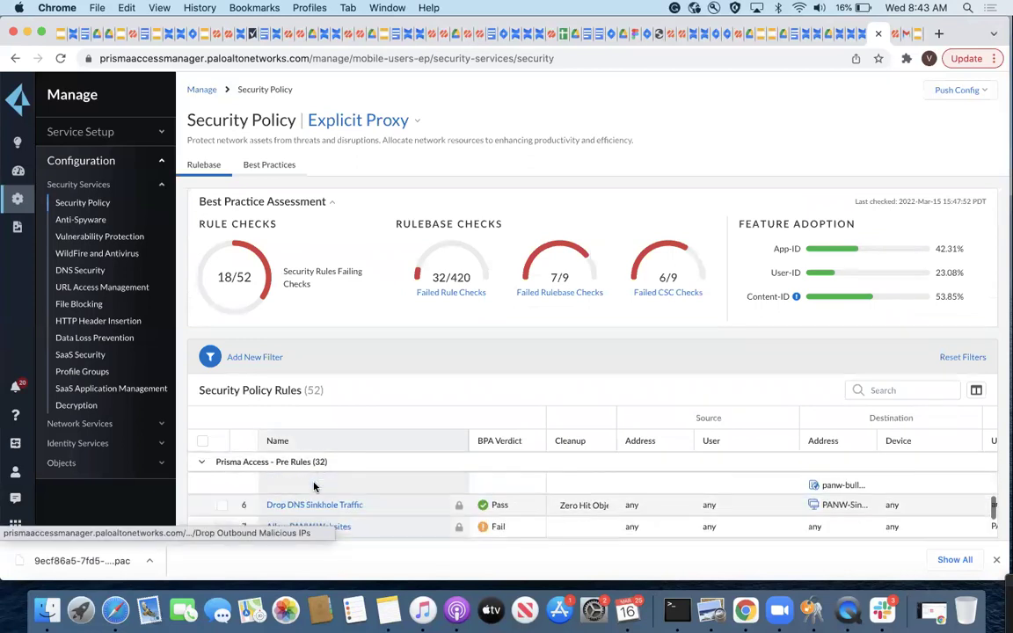
left_click(316, 489)
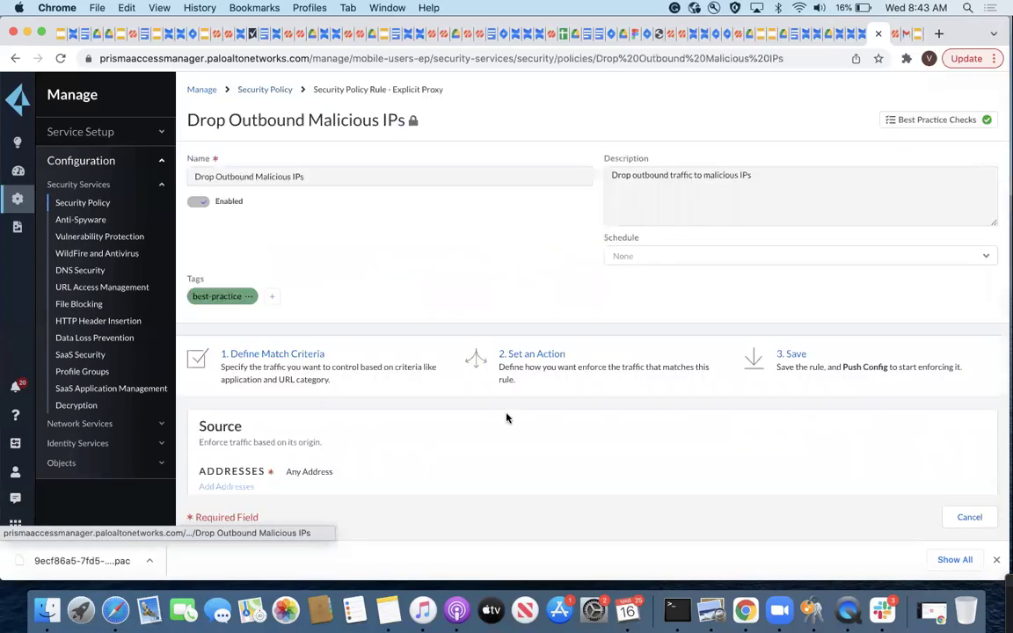
scroll(506, 396, "down", 5)
scroll(507, 396, "down", 3)
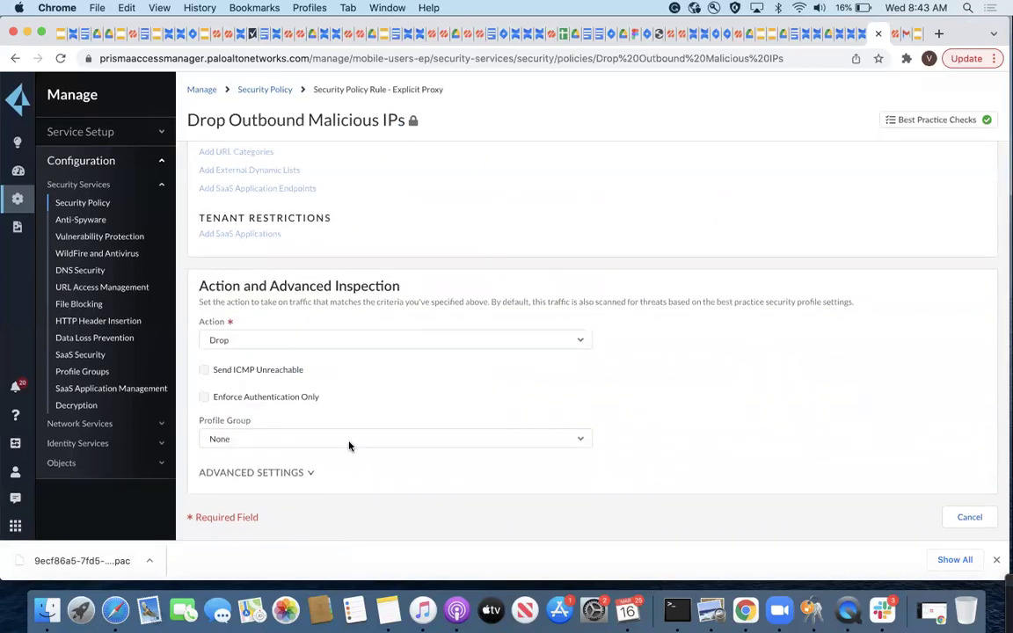
scroll(439, 380, "down", 3)
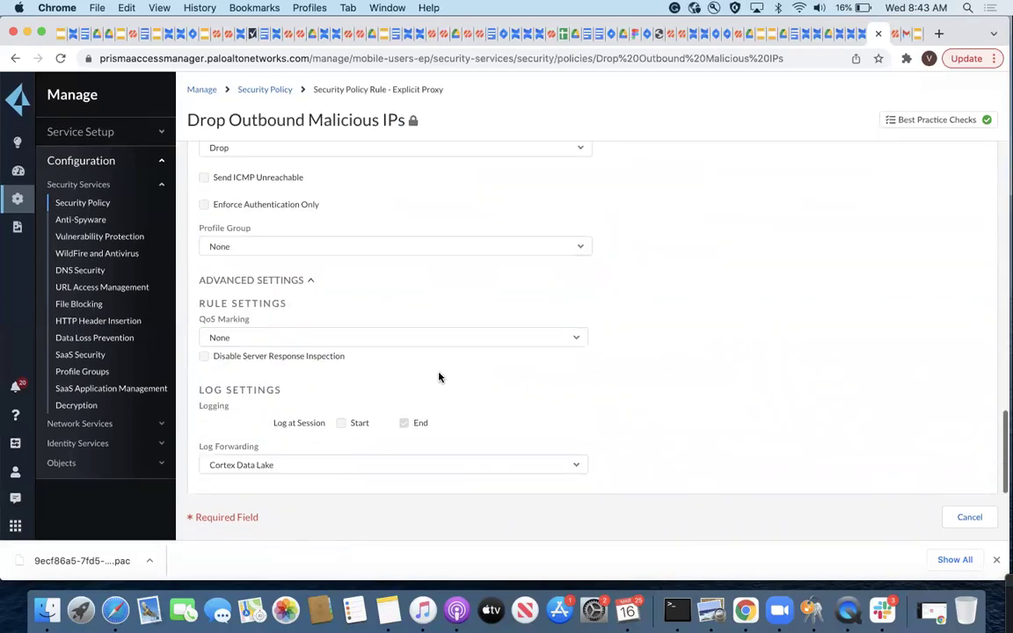
scroll(441, 368, "up", 2)
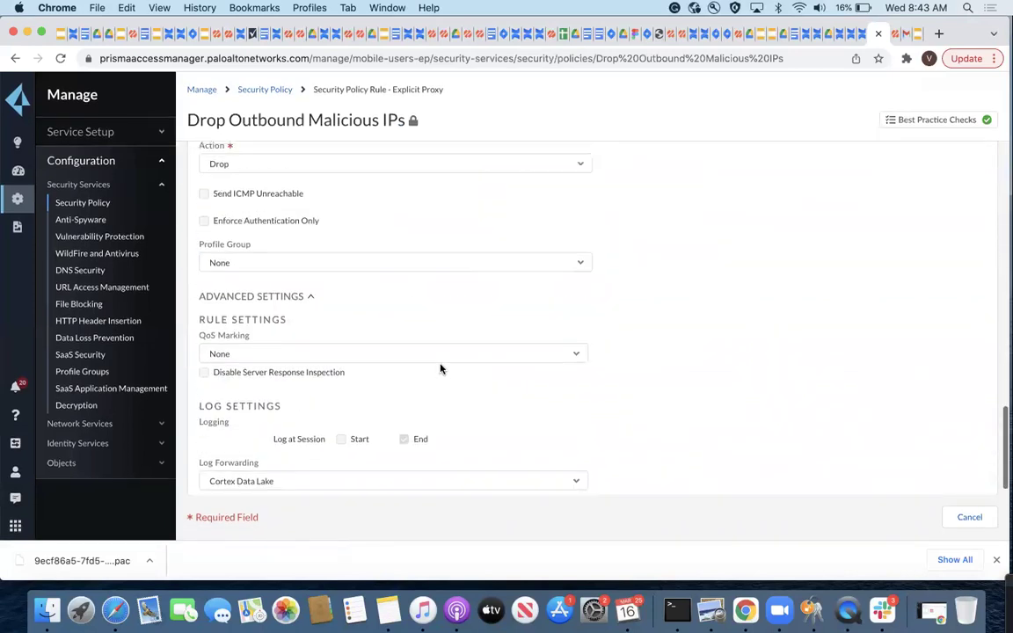
scroll(441, 369, "down", 1)
scroll(441, 368, "up", 5)
scroll(441, 369, "up", 10)
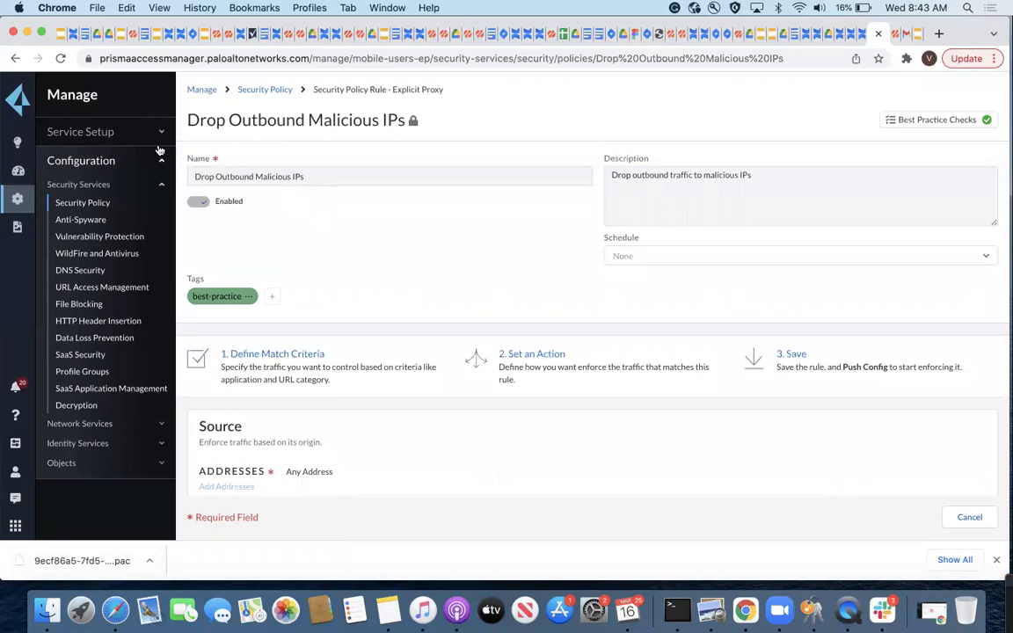
scroll(345, 308, "down", 10)
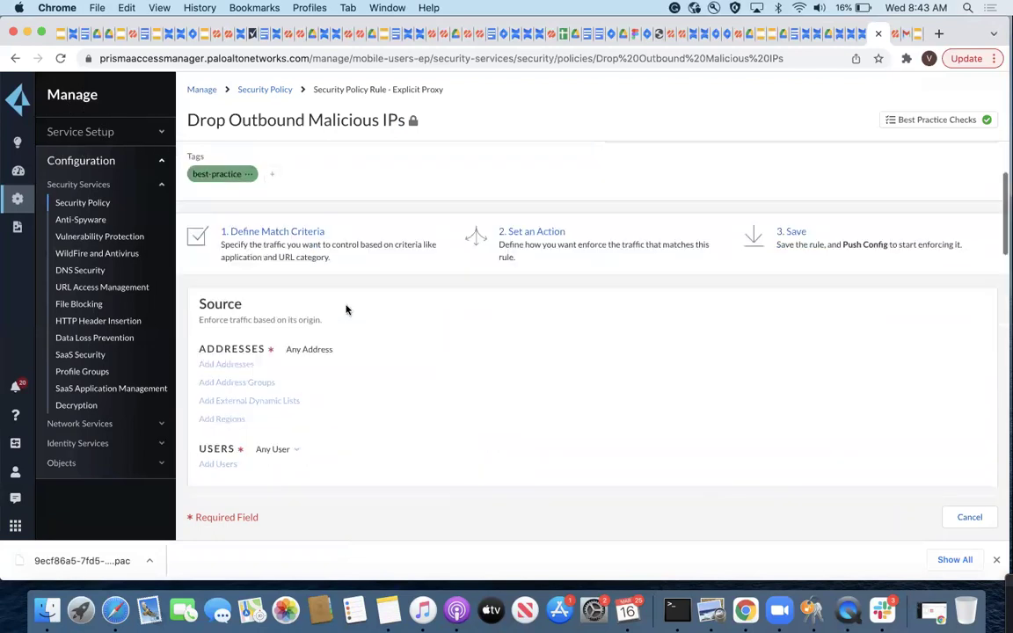
scroll(345, 305, "down", 3)
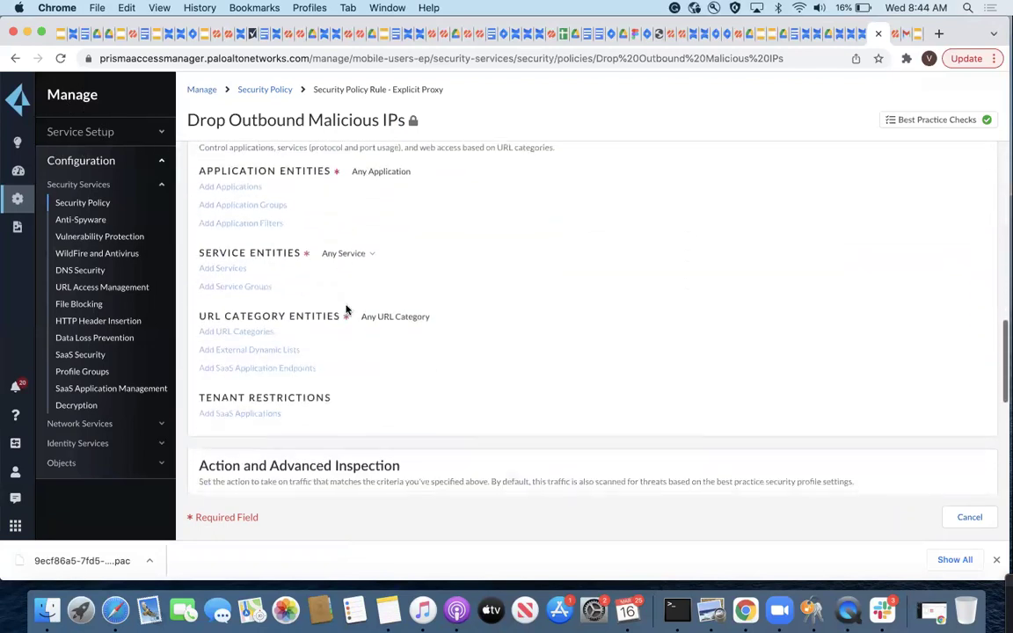
Inspect the profiles assigned to the Explicit Proxy scope's best-practice profile group, and go to the Service Setup overview
left_click(93, 374)
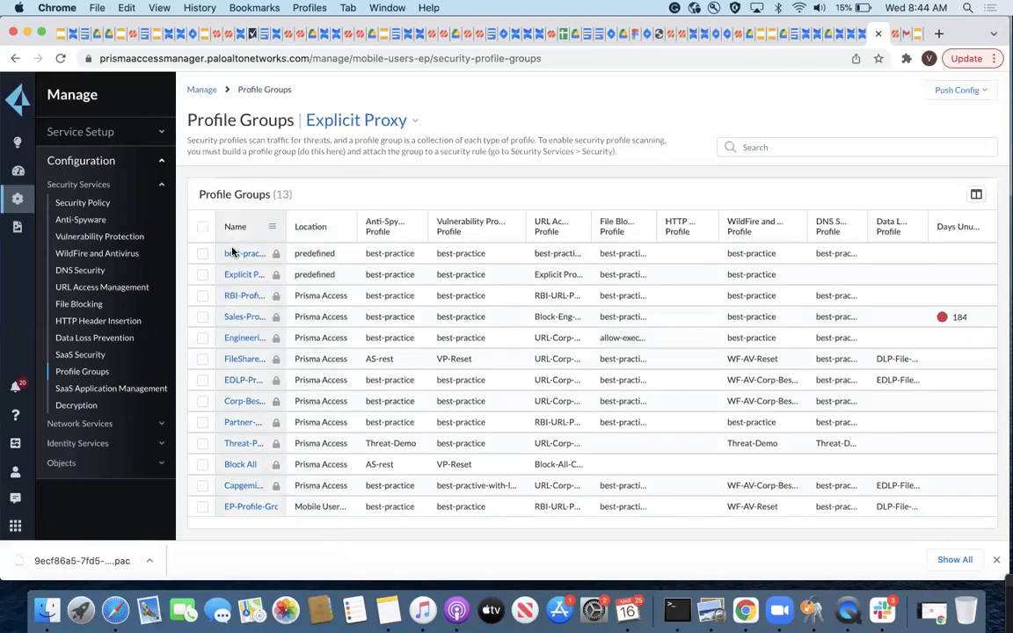
left_click(234, 254)
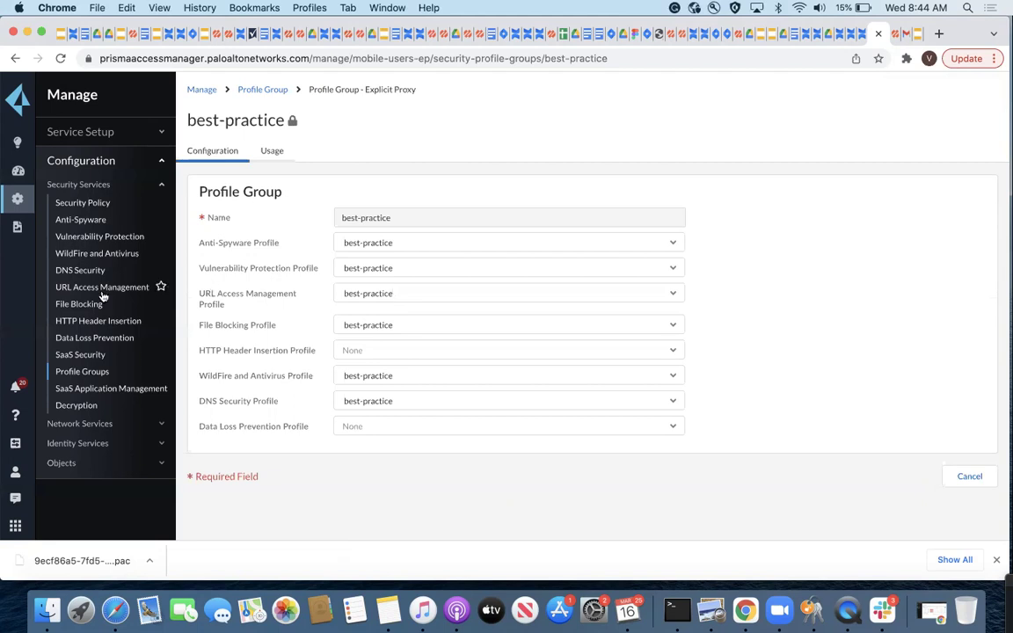
left_click(88, 132)
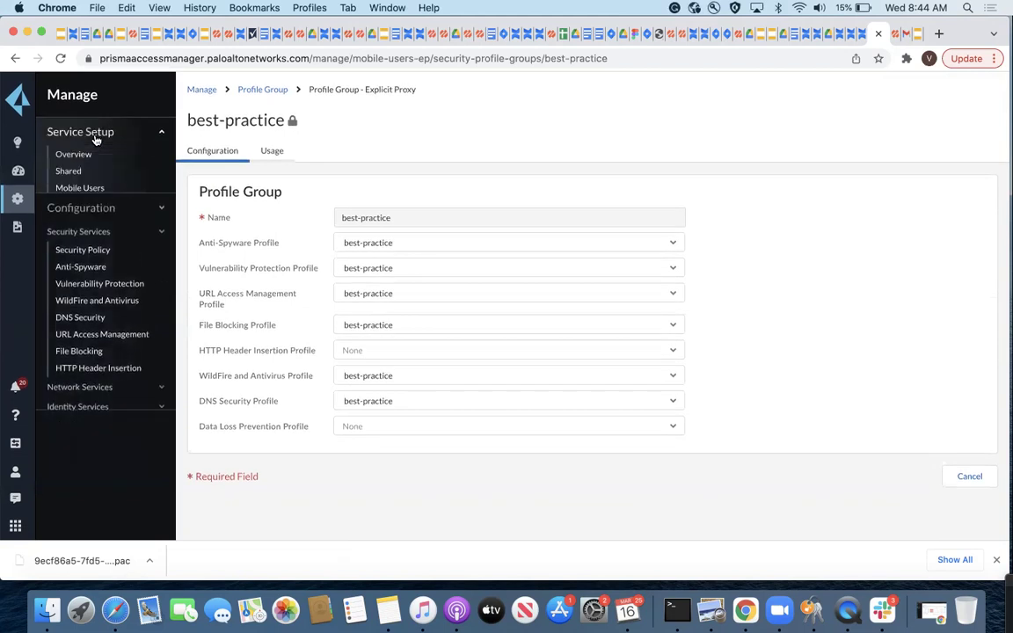
left_click(92, 158)
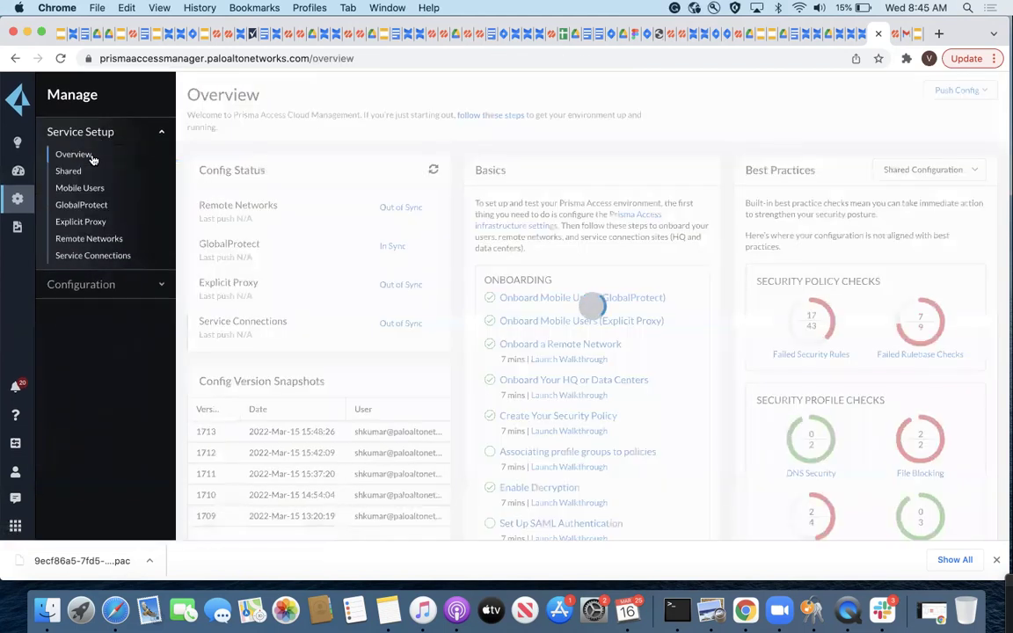